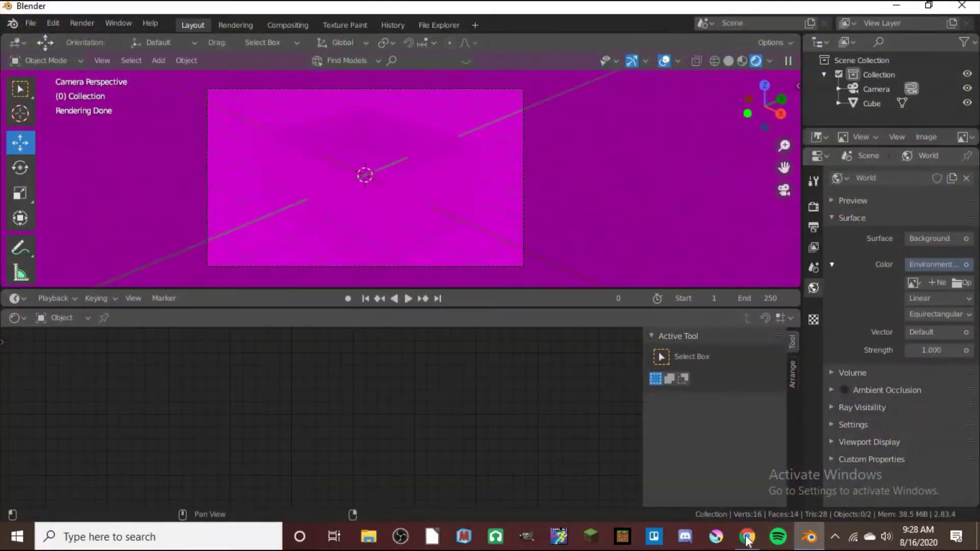
- Go to HDRI Haven and browse the Indoor HDRI catalogue
type("hdri")
key("Return")
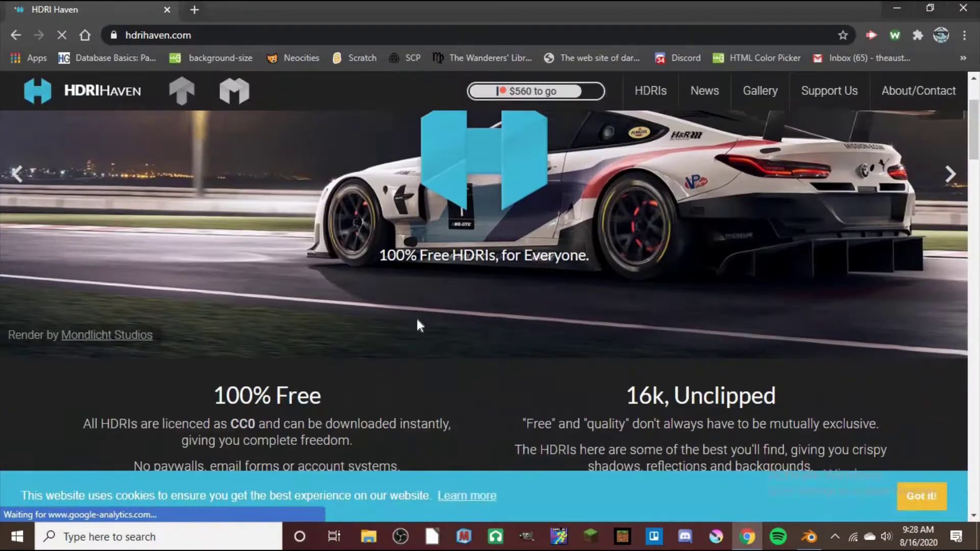
scroll(416, 356, "down", 5)
left_click(482, 269)
left_click(620, 379)
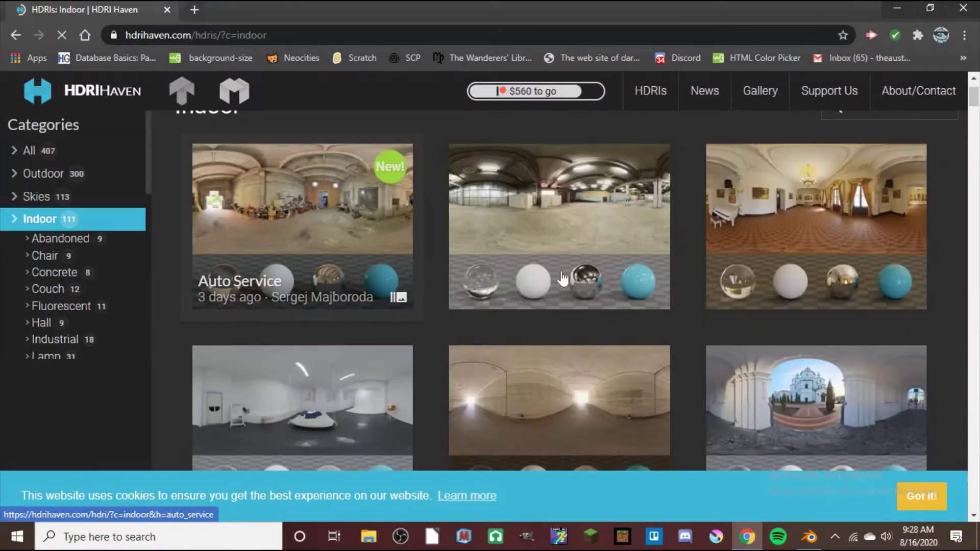
- Find the Artist Workshop HDRI and download its 2k version
scroll(706, 365, "down", 2)
scroll(672, 313, "down", 3)
scroll(328, 339, "down", 3)
scroll(328, 339, "down", 3)
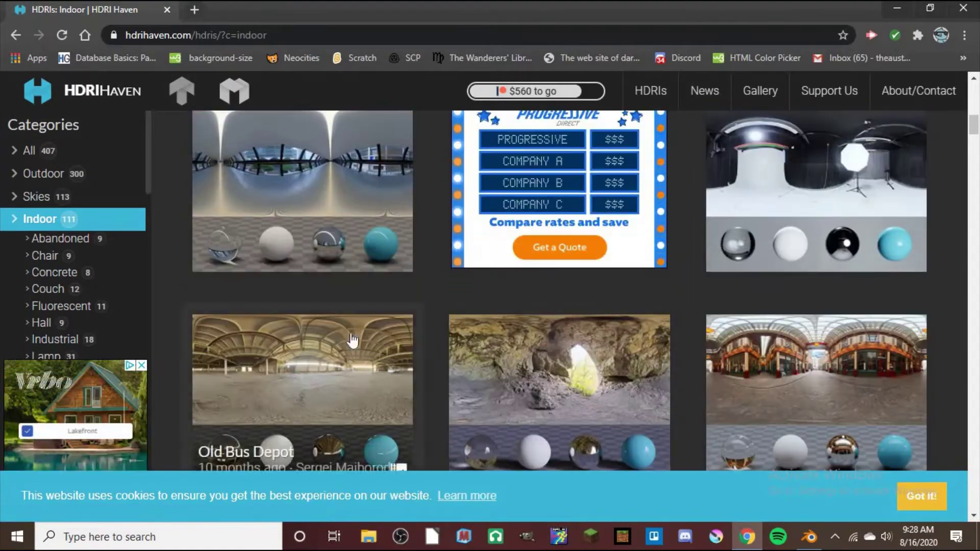
scroll(438, 251, "down", 5)
scroll(712, 248, "down", 4)
scroll(711, 248, "down", 1)
left_click(800, 191)
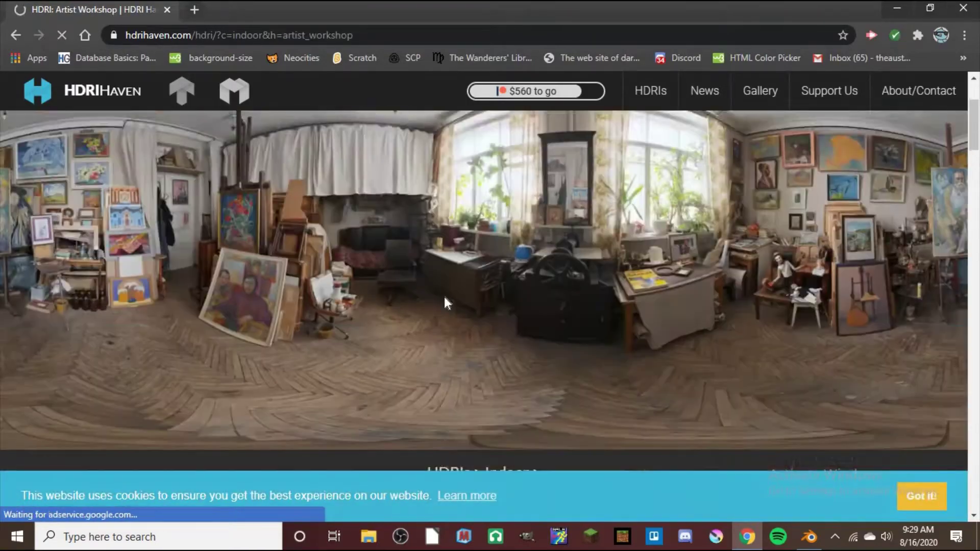
scroll(444, 298, "down", 5)
left_click(432, 315)
- Move artist_workshop_2k.hdr into the Digital Photos folder
scroll(255, 237, "up", 5)
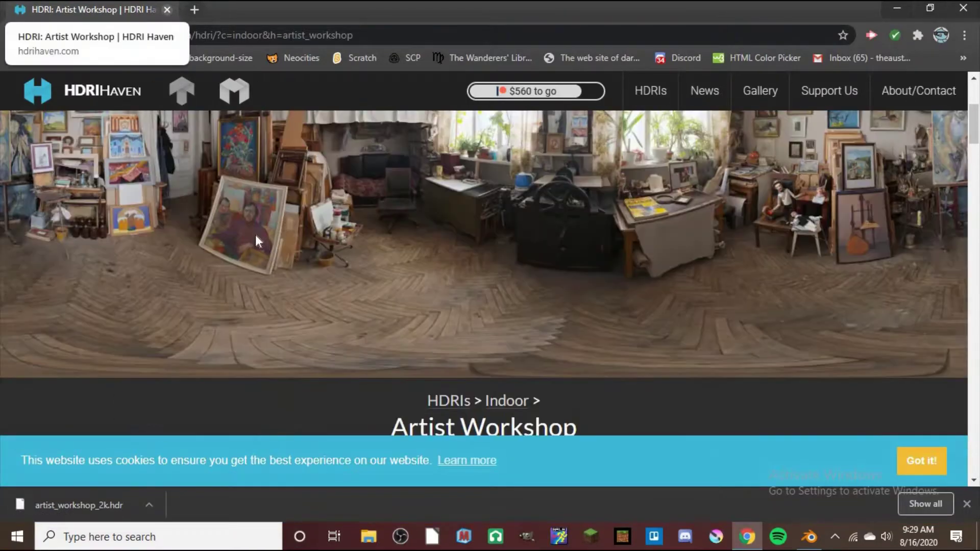
scroll(255, 237, "up", 2)
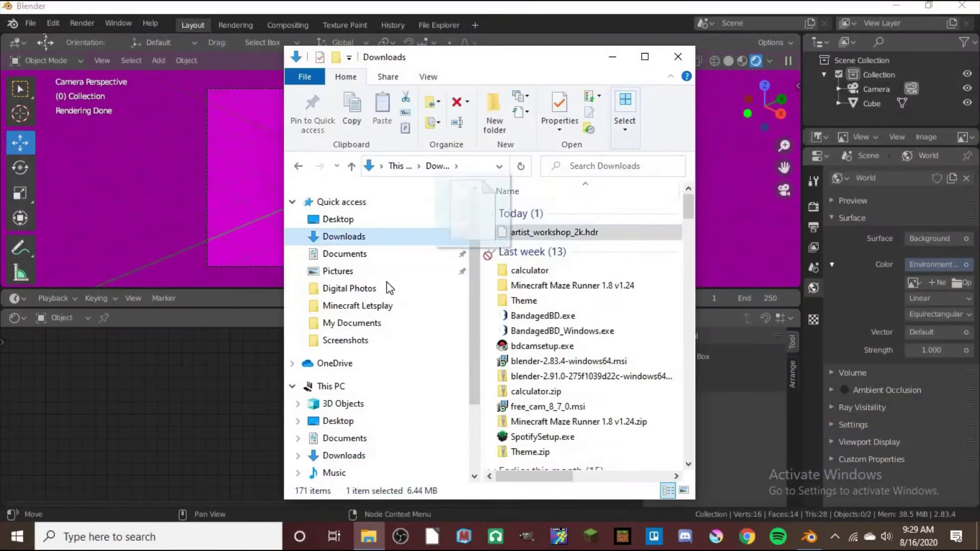
left_click_drag(389, 289, 389, 289)
left_click(350, 288)
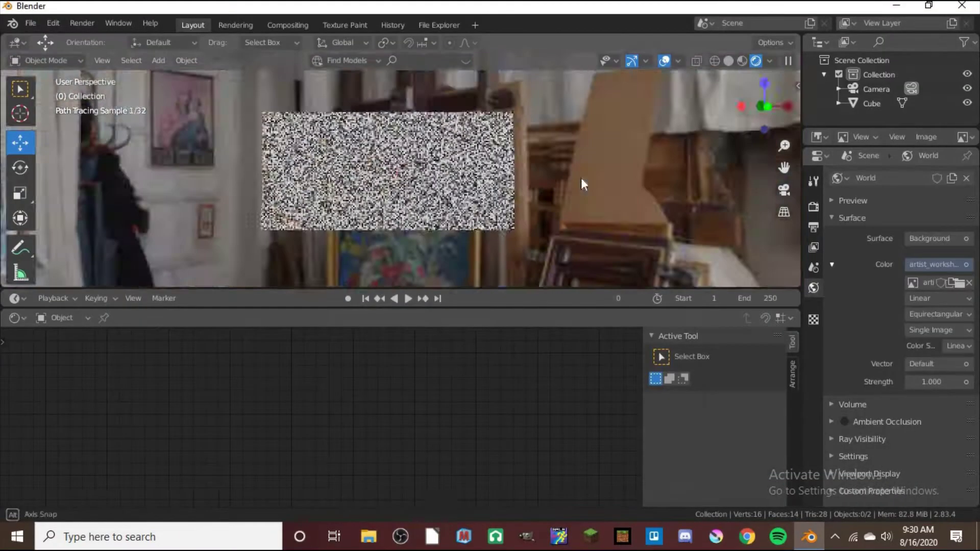
- Add a Surface Patch and isolate it in the view
scroll(442, 194, "up", 1)
key("shift+a")
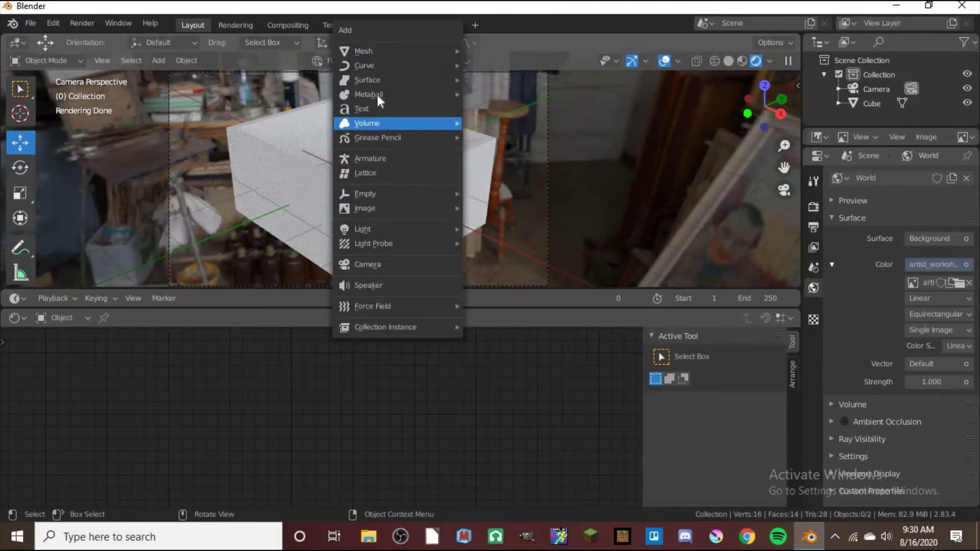
left_click(491, 109)
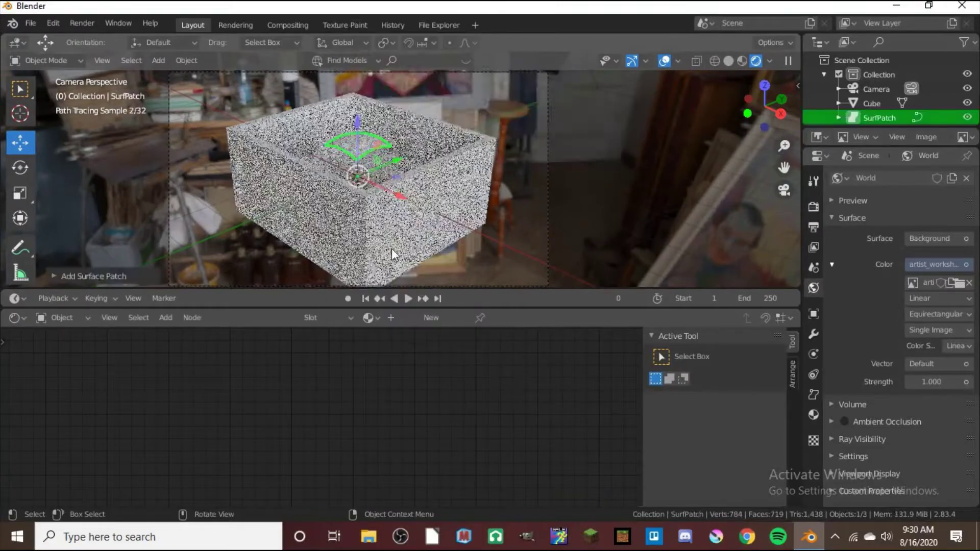
mouse_move(389, 170)
middle_mouse_down()
mouse_move(298, 276)
mouse_move(357, 204)
middle_mouse_up()
scroll(388, 169, "up", 3)
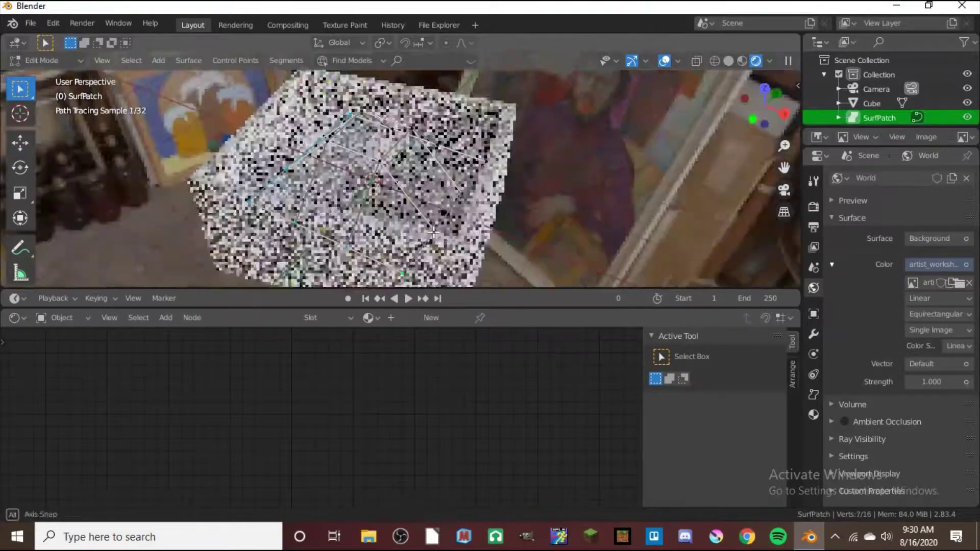
key("KP_Divide")
scroll(388, 169, "down", 3)
mouse_move(388, 169)
middle_mouse_down()
mouse_move(420, 109)
mouse_move(416, 193)
mouse_move(427, 219)
middle_mouse_up()
- Move two control points to start curving the patch into a backdrop
left_click_drag(409, 199, 396, 193)
left_click(410, 104)
middle_click_drag(410, 104, 509, 155)
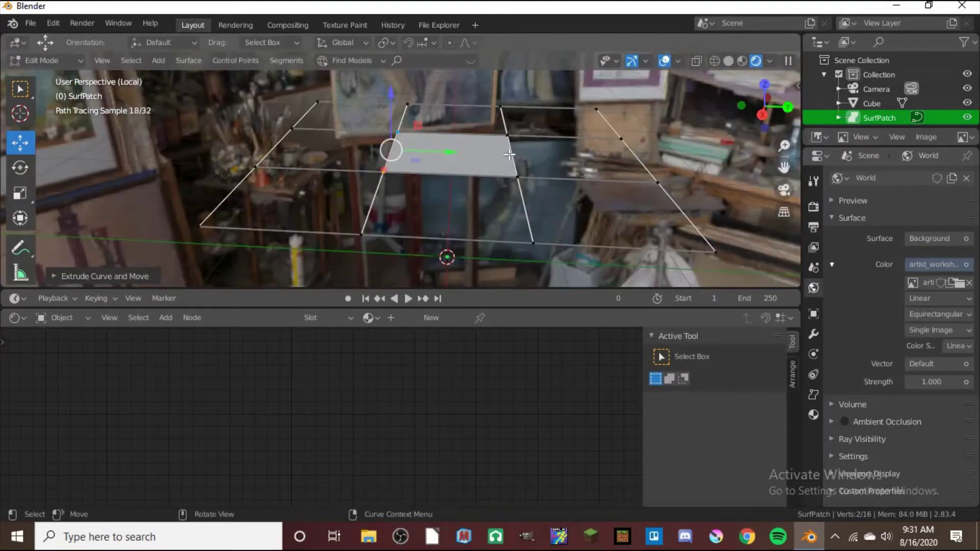
left_click(403, 284)
middle_click_drag(403, 284, 313, 187)
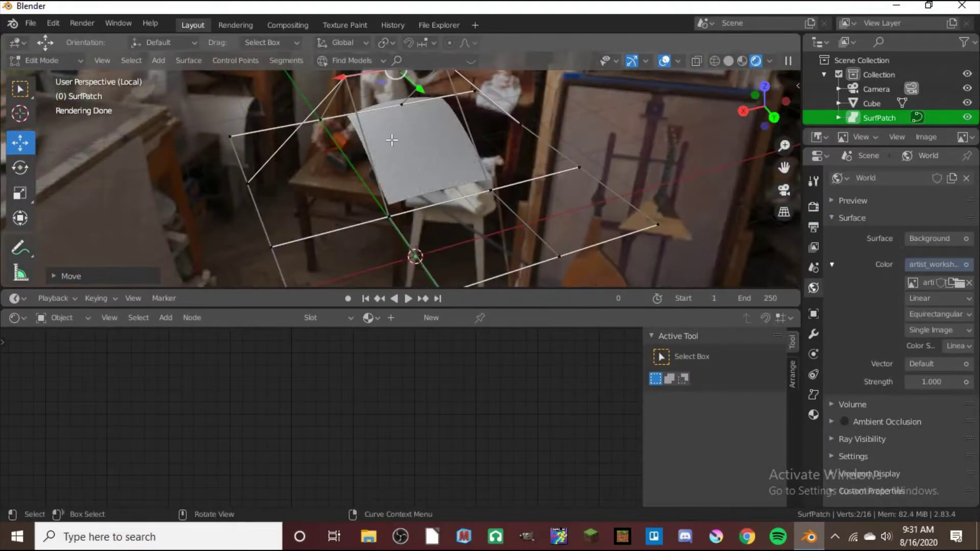
- Subdivide the whole patch and rotate its edge row upward
key("a")
right_click(357, 286)
left_click(357, 296)
mouse_move(357, 297)
middle_mouse_down()
mouse_move(408, 153)
mouse_move(443, 112)
middle_mouse_up()
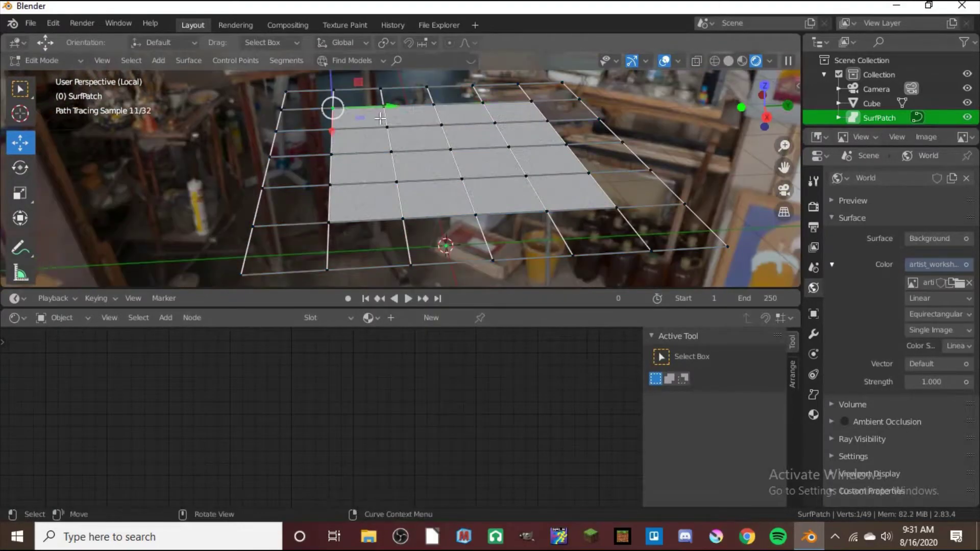
left_click(364, 163)
mouse_move(364, 162)
middle_mouse_down()
mouse_move(438, 144)
mouse_move(468, 121)
mouse_move(358, 179)
middle_mouse_up()
- Leave Edit Mode and convert the surface patch into a mesh
key("Tab")
key("KP_0")
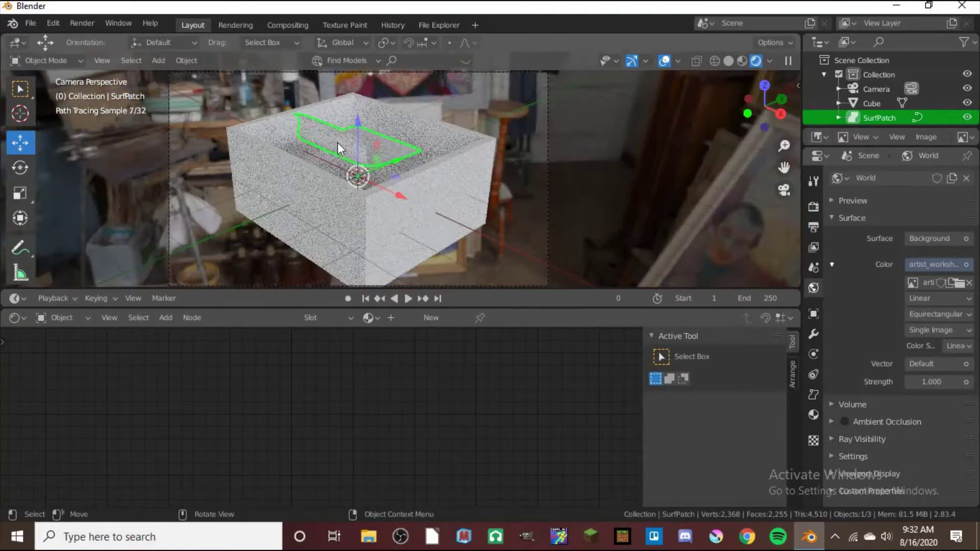
right_click(295, 200)
key("F3")
type("convert")
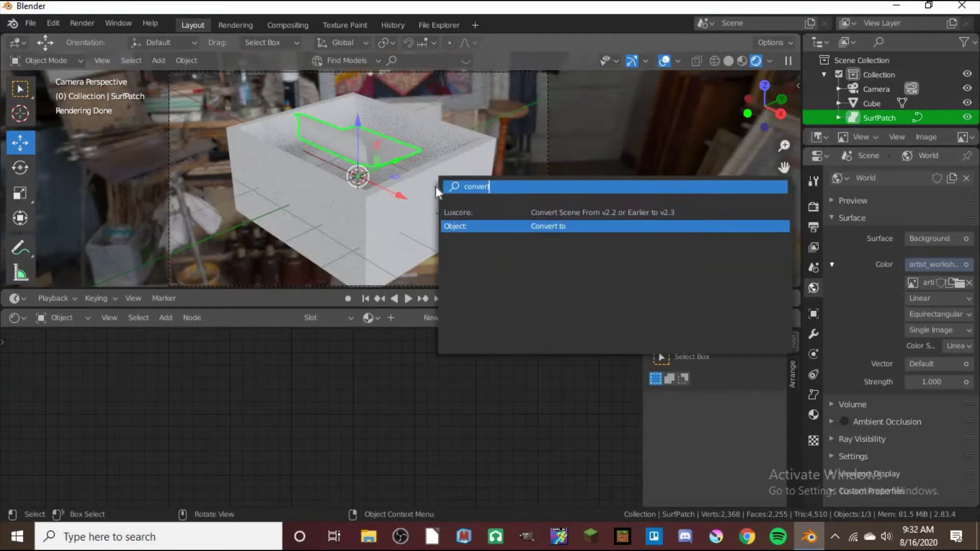
key("Return")
- Scale up the backdrop mesh and start saving the project as a new file
right_click(220, 191)
left_click(357, 206)
key("s")
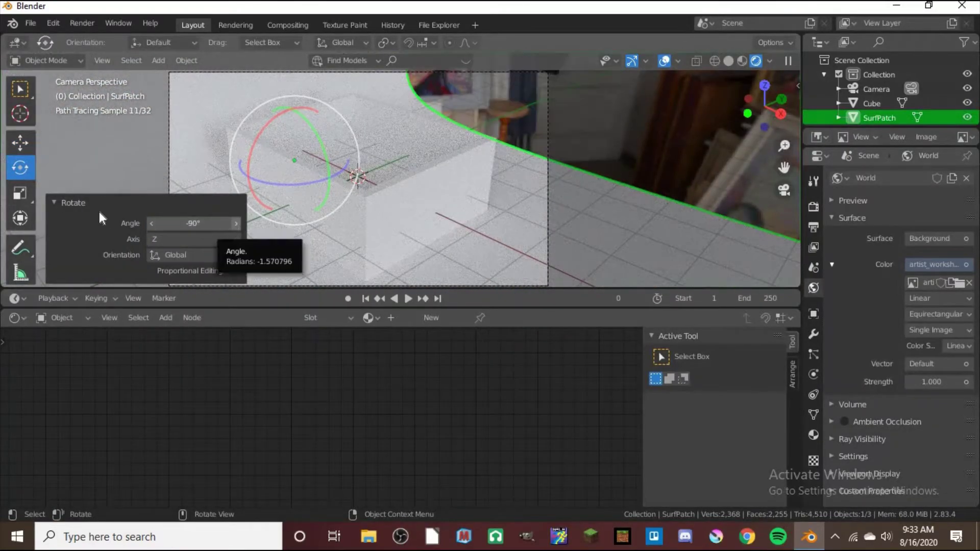
key("ctrl+s")
type("Box of")
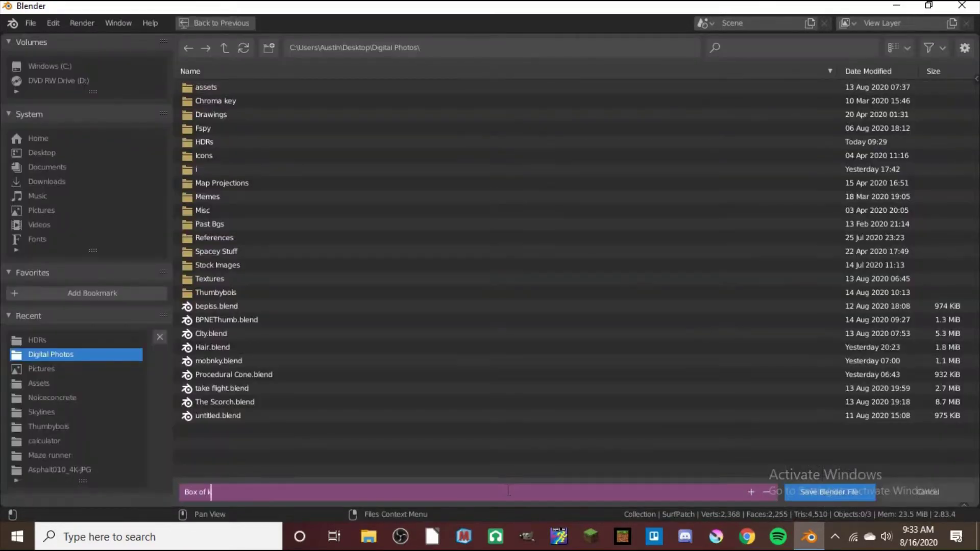
- Save the project as 'Box of kittens' and give the box a new material
type("ittens")
key("Return")
left_click(430, 173)
key("z")
left_click(423, 221)
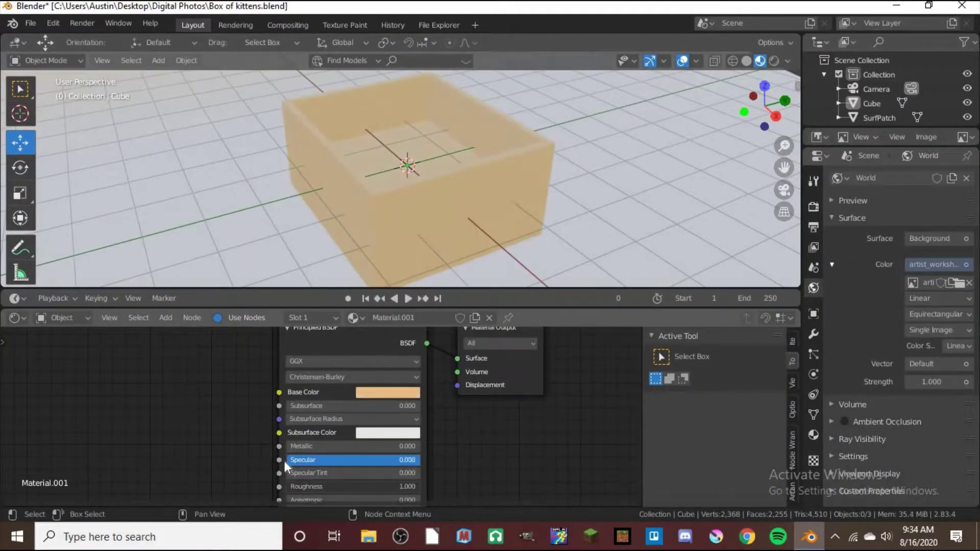
scroll(286, 468, "down", 3)
key("KP_0")
key("z")
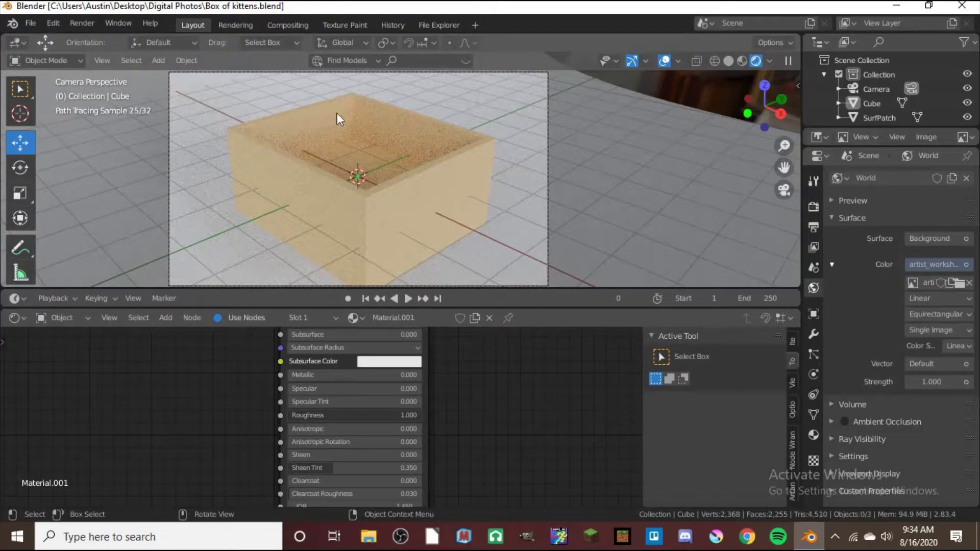
middle_click_drag(347, 146, 437, 146)
- Add a cube and smooth it into a sphere with subdivision
key("shift+a")
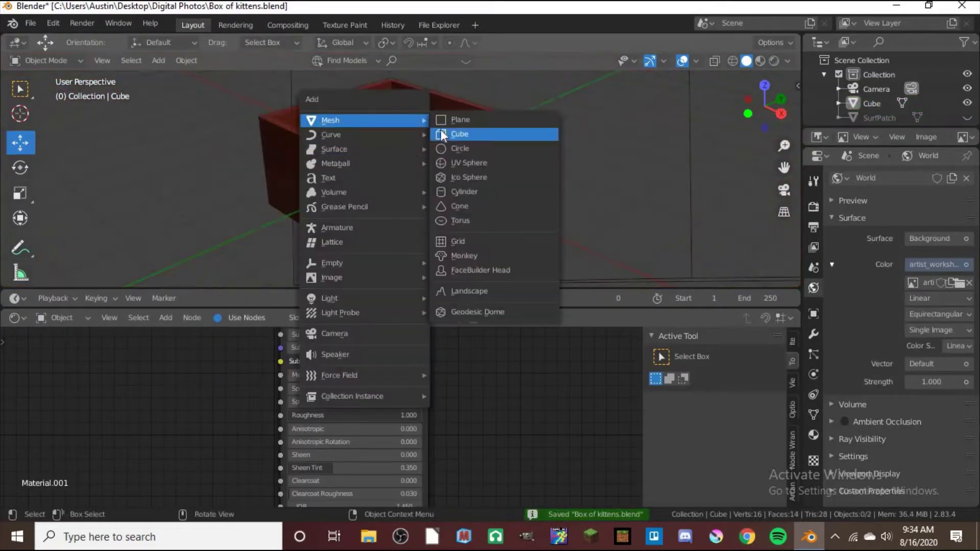
left_click(471, 133)
left_click(813, 334)
key("ctrl+5")
scroll(400, 158, "up", 3)
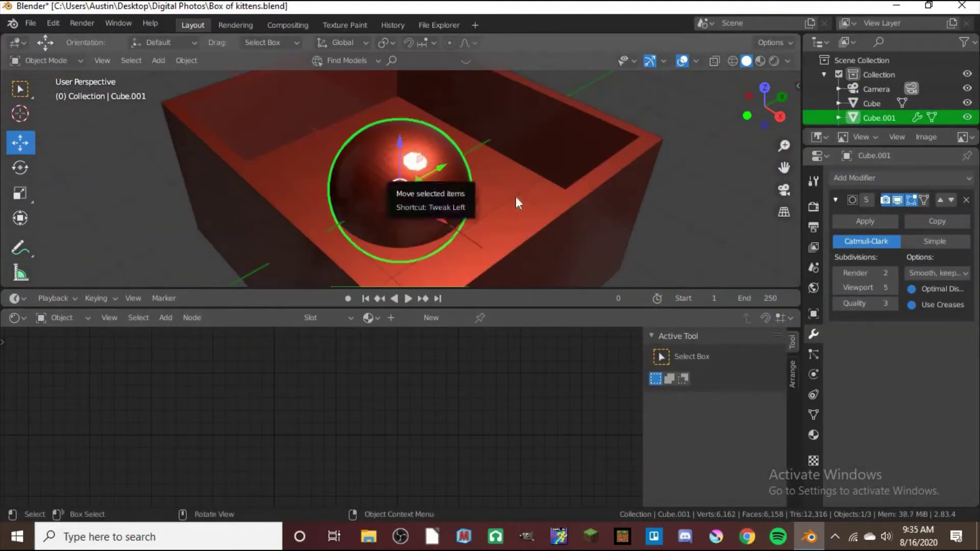
key("Tab")
key("Tab")
key("KP_0")
- Sculpt the subdivided sphere in Sculpt Mode to shape the kitten head
left_click(45, 61)
left_click(43, 92)
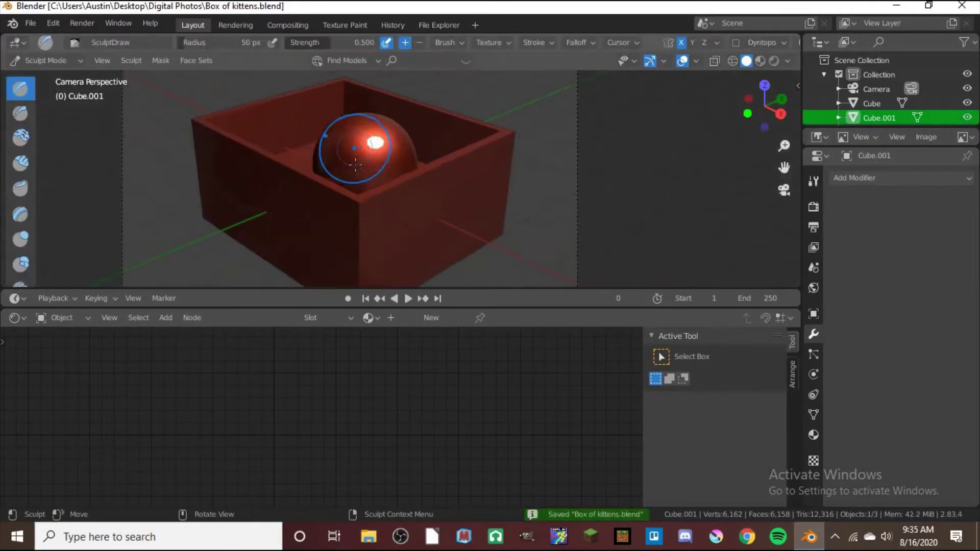
mouse_move(596, 85)
middle_mouse_down()
mouse_move(460, 133)
mouse_move(388, 138)
mouse_move(489, 156)
mouse_move(408, 163)
middle_mouse_up()
key("KP_0")
key("KP_0")
scroll(382, 167, "up", 4)
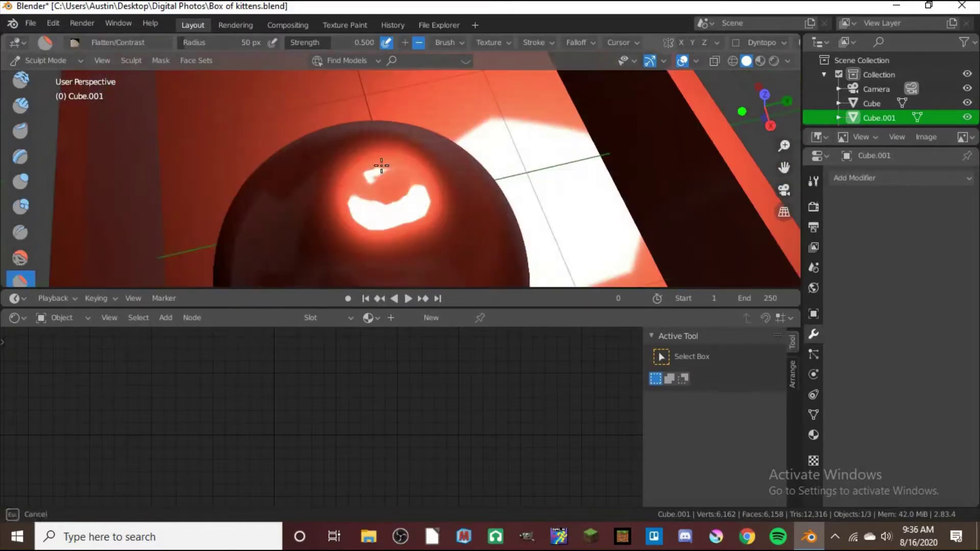
scroll(383, 167, "down", 6)
key("ctrl+alt+KP_0")
key("ctrl+Tab")
key("shift+a")
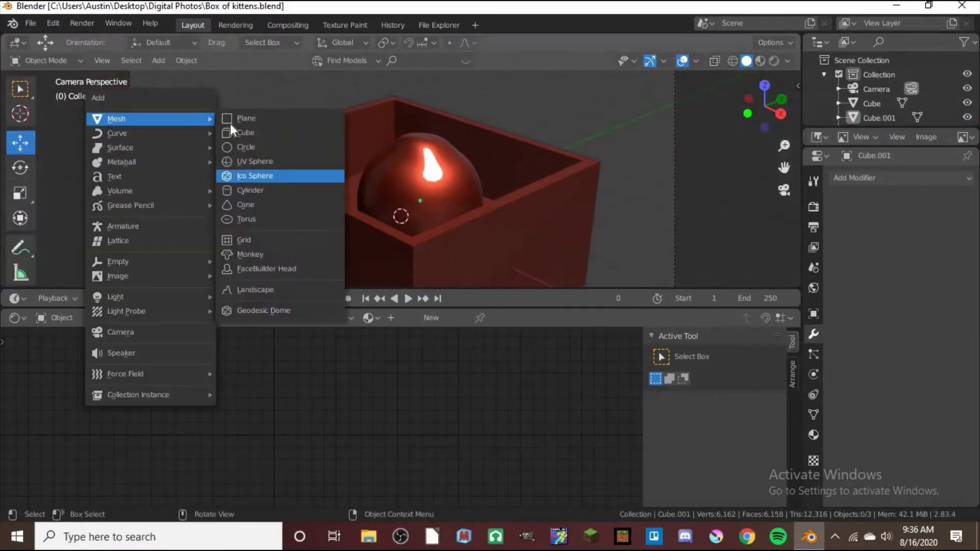
- Add a cube and squeeze its top edge into a pointed triangle ear
left_click(250, 134)
key("KP_Divide")
key("Tab")
key("alt+a")
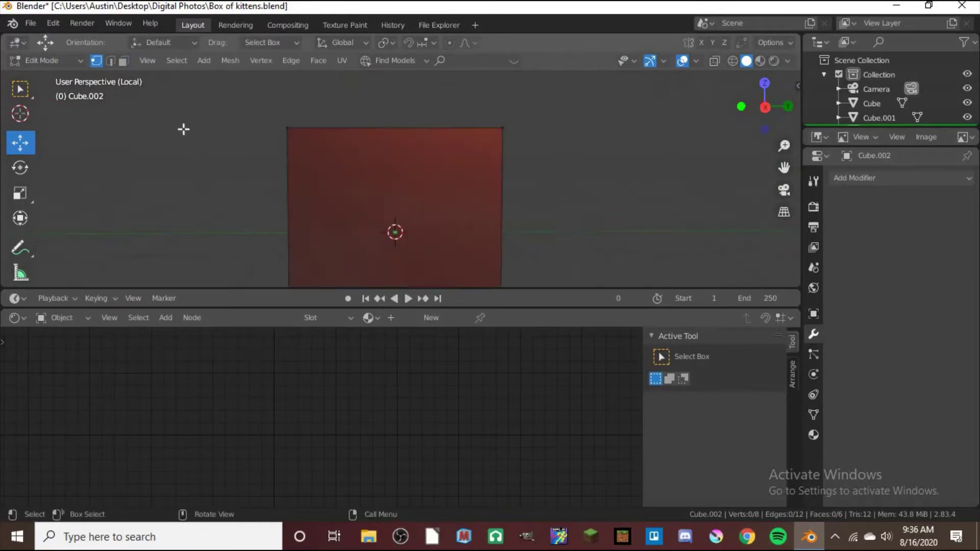
key("Escape")
key("s")
key("y")
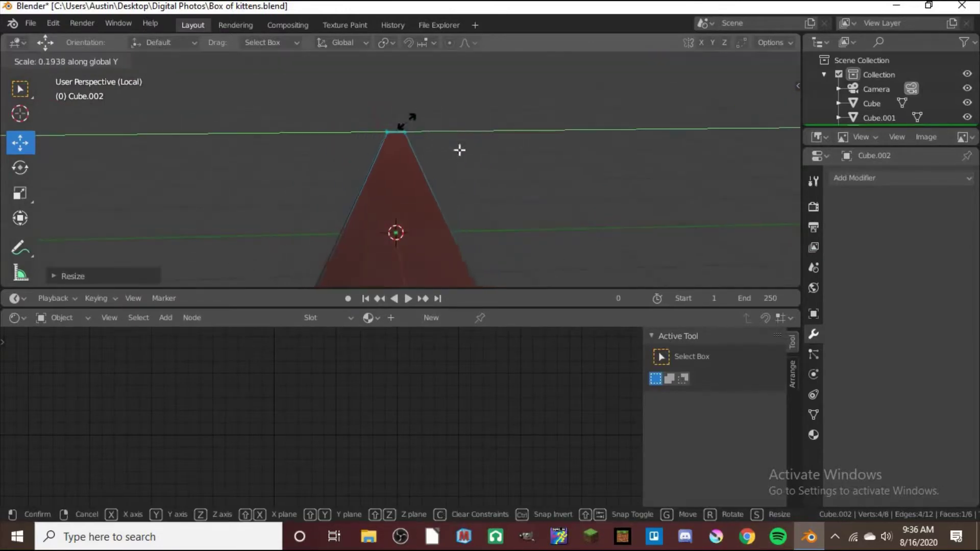
left_click(480, 155)
- Bevel, inset and subdivision-smooth the triangle ear
key("ctrl+b")
key("ctrl+1")
key("Tab")
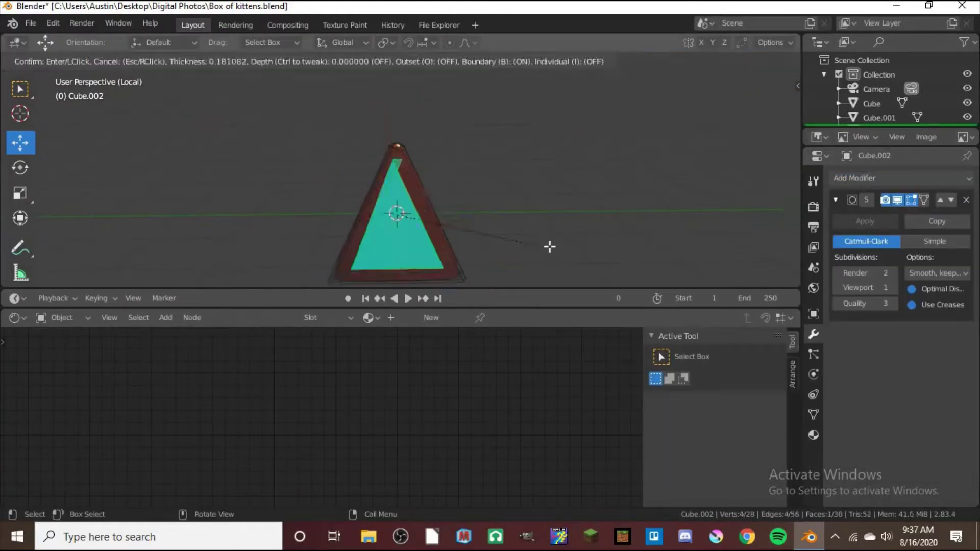
left_click(437, 233)
key("Tab")
mouse_move(555, 213)
middle_mouse_down()
mouse_move(517, 199)
mouse_move(447, 197)
mouse_move(564, 233)
mouse_move(439, 86)
middle_mouse_up()
key("Tab")
key("Tab")
key("KP_0")
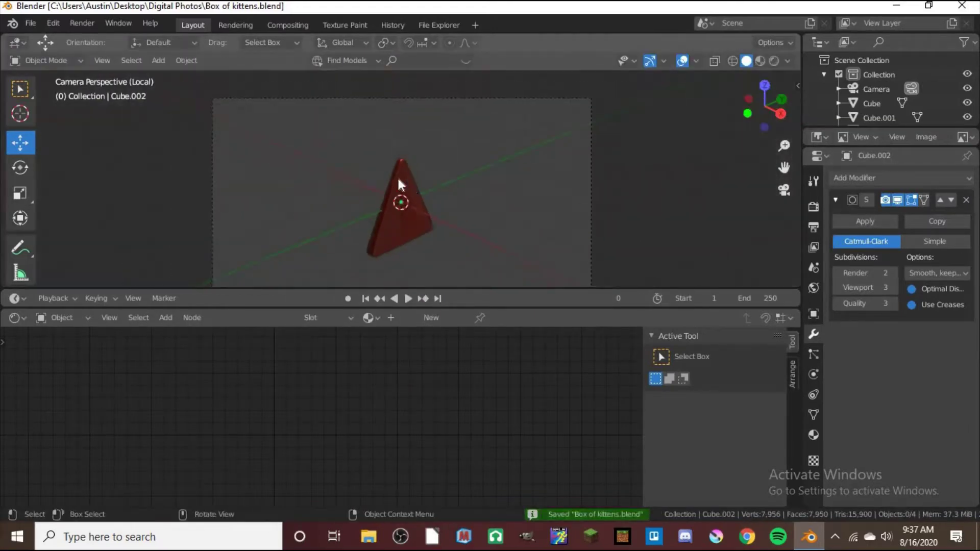
key("KP_Divide")
- Rotate the ear into place on the head and place the second ear
middle_click_drag(439, 153, 398, 169)
left_click(393, 205)
mouse_move(393, 206)
middle_mouse_down()
mouse_move(516, 252)
mouse_move(26, 172)
middle_mouse_up()
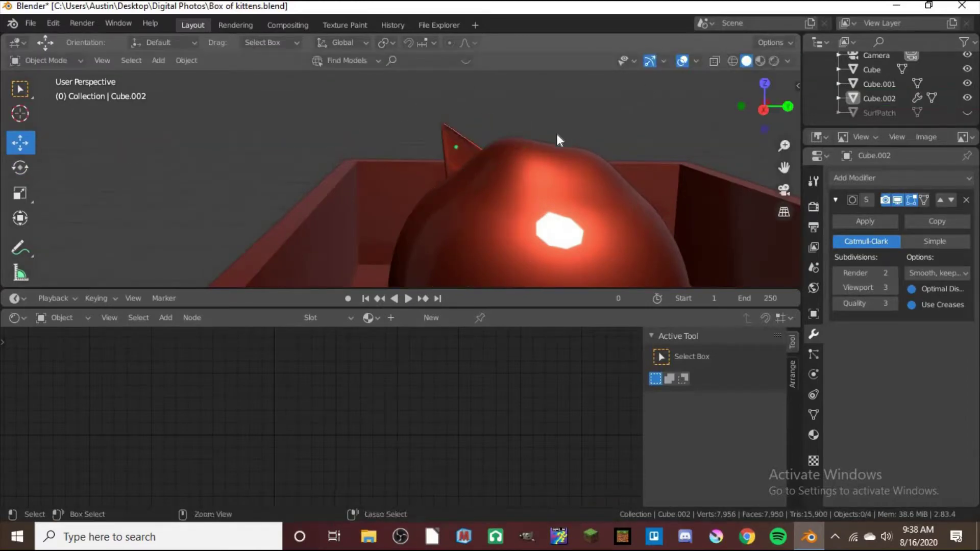
middle_click_drag(273, 227, 443, 117)
key("r")
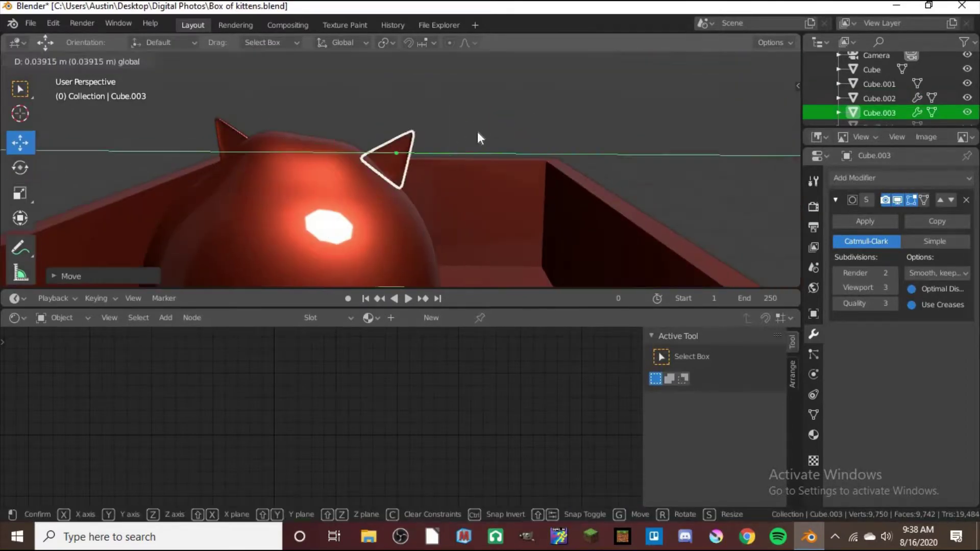
left_click(478, 138)
- Select both ears together with the head and orbit around them
middle_click_drag(559, 152, 492, 160)
key("KP_0")
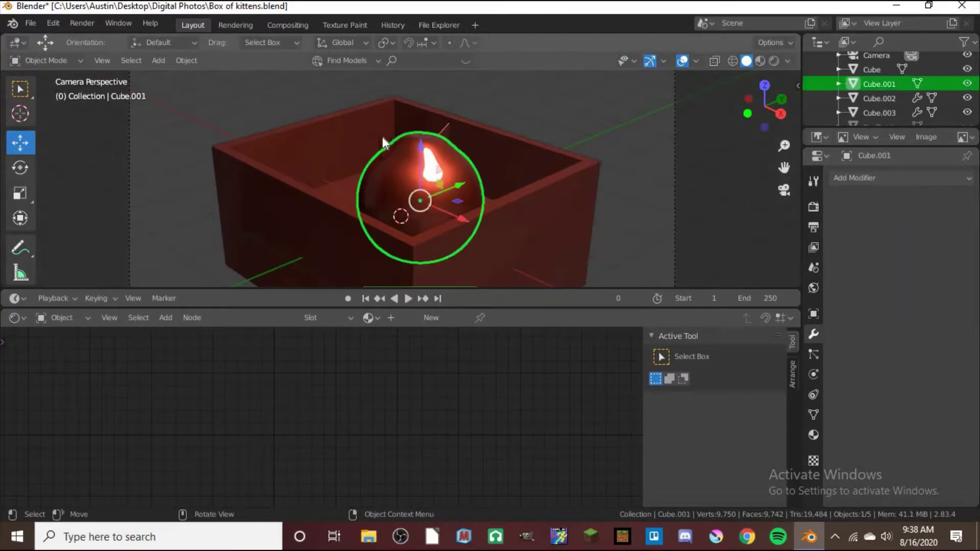
scroll(384, 142, "up", 3)
left_click(510, 79, "shift")
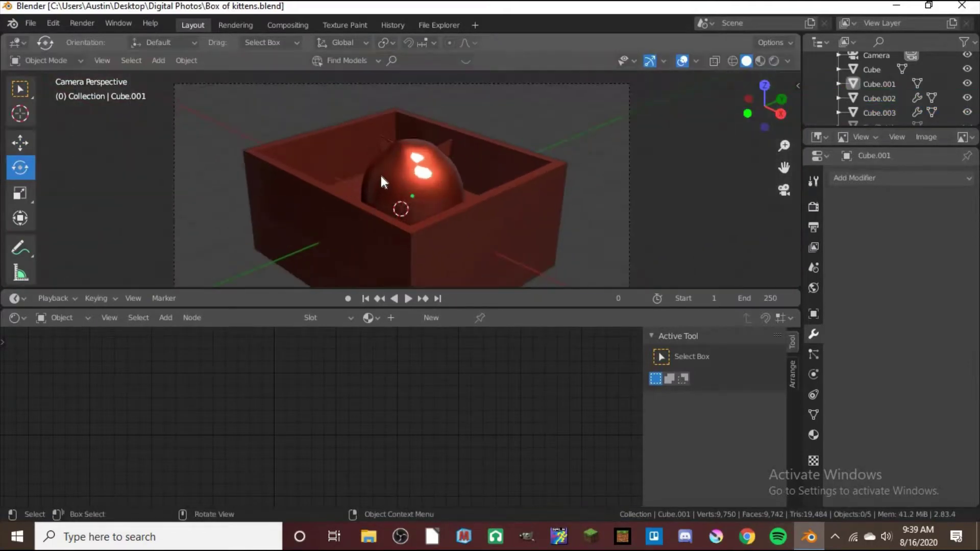
mouse_move(382, 176)
middle_mouse_down()
mouse_move(610, 93)
mouse_move(443, 195)
middle_mouse_up()
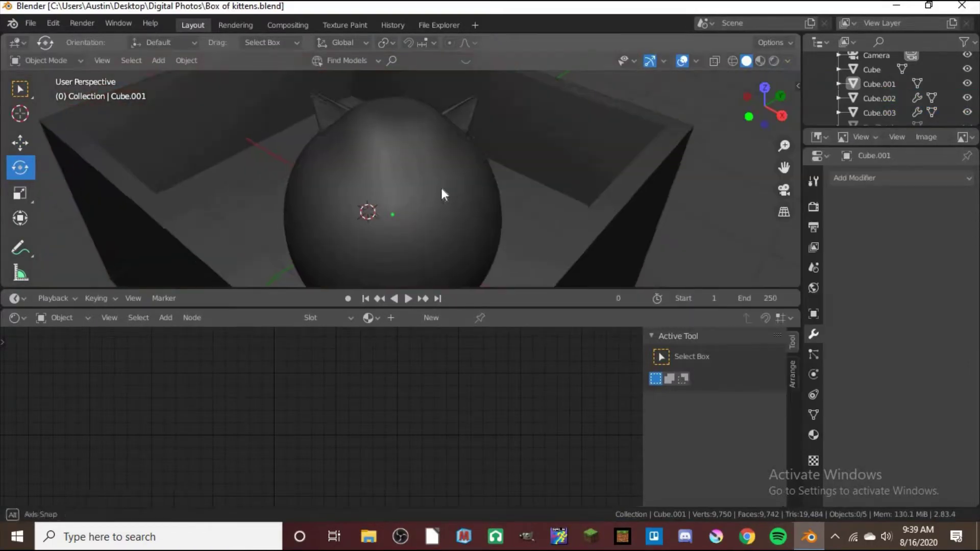
- Add a small sphere, snap it onto the head as an eye, and duplicate it
left_click(485, 157)
key("s")
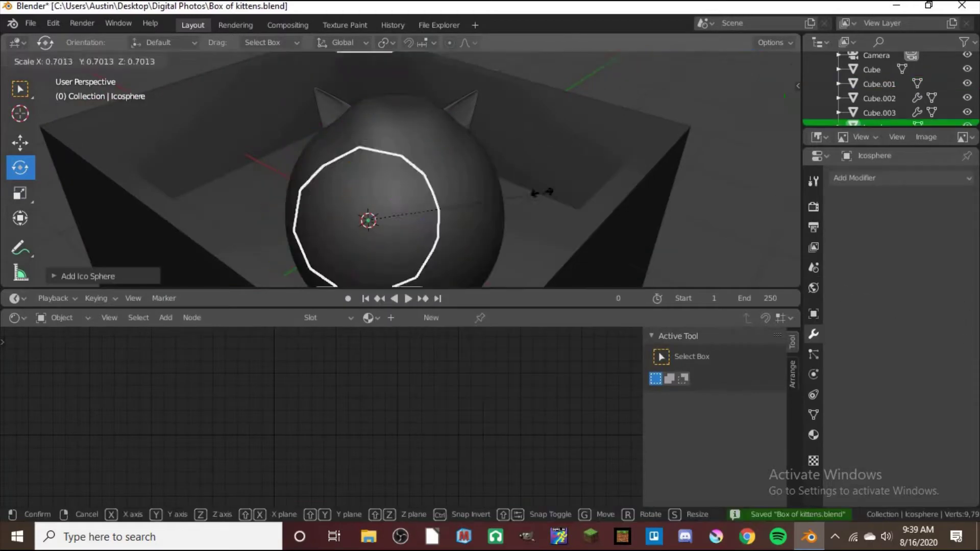
left_click_drag(359, 227, 358, 152)
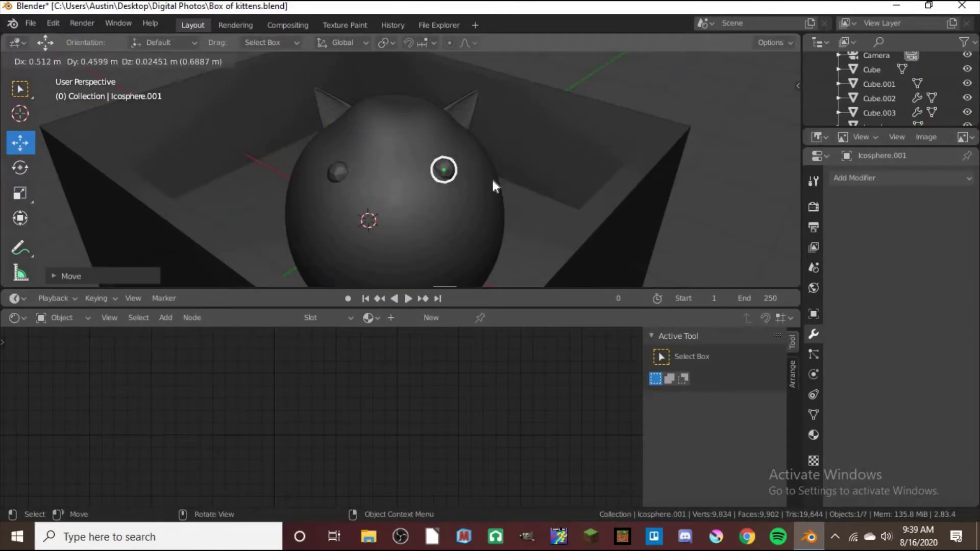
left_click(434, 43)
key("shift+d")
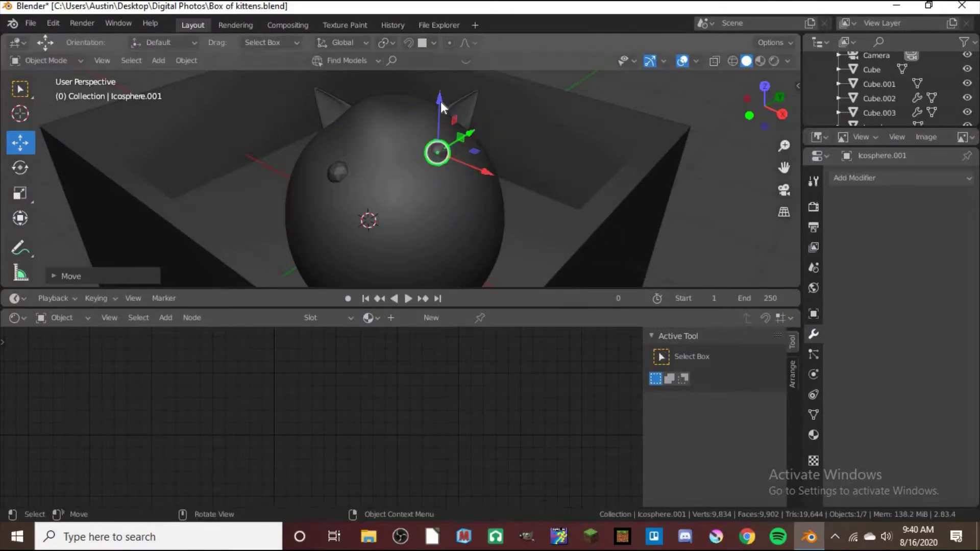
- Give both eyes subdivision and smooth shading, then save the file
key("ctrl+1")
left_click(448, 178)
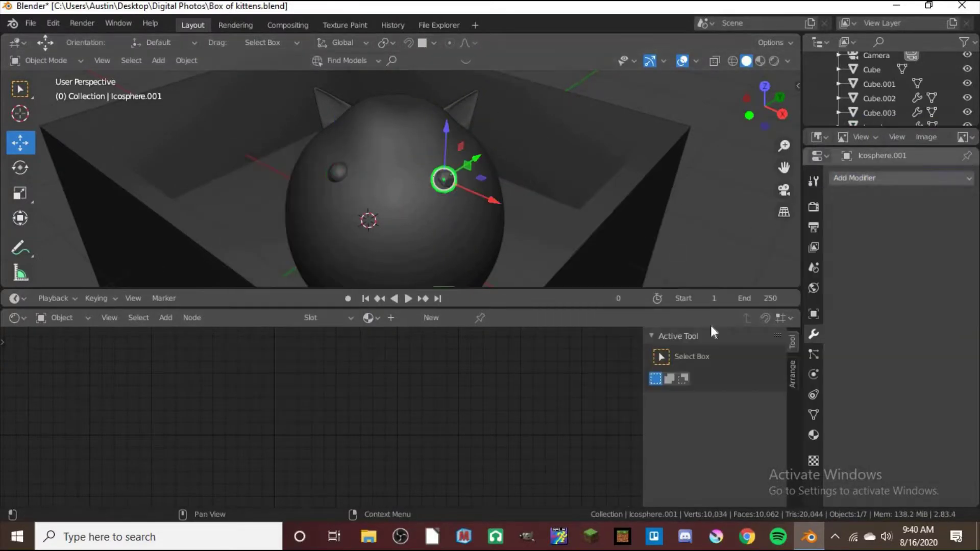
key("ctrl+1")
right_click(404, 173)
left_click(403, 173)
key("ctrl+s")
scroll(383, 222, "up", 3)
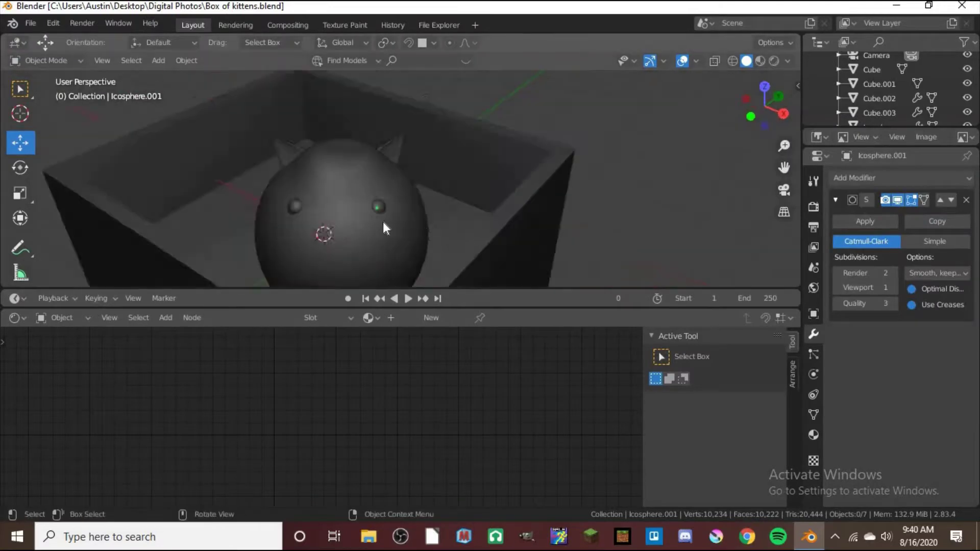
key("shift+a")
- Add a Bezier curve for the mouth, isolate it, and rotate its end handle in Edit Mode
left_click(495, 206)
key("KP_Divide")
key("ctrl+Tab")
left_click(472, 225)
key("r")
left_click_drag(304, 199, 265, 227)
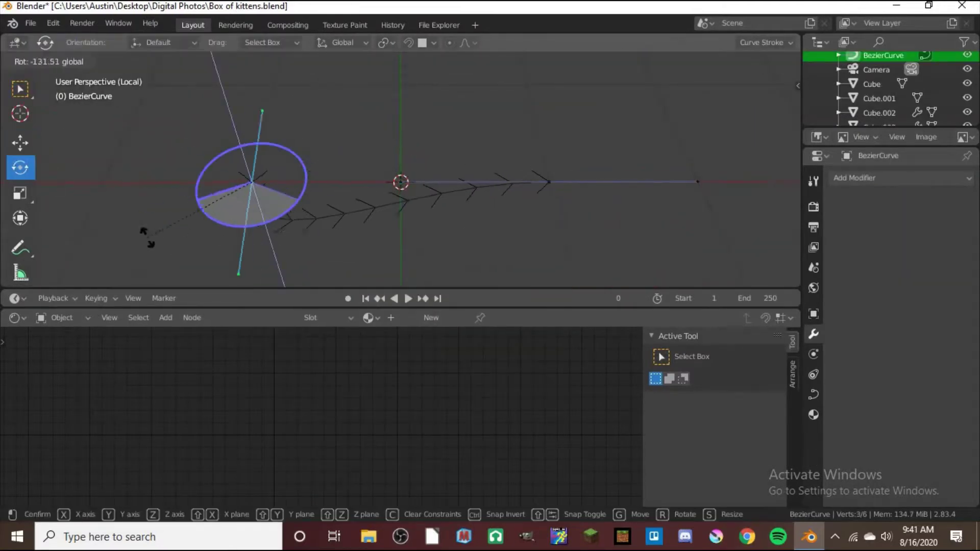
left_click(179, 242)
- Bend the curve handles into a W shape and give it 0.02 m bevel depth
left_click_drag(582, 224, 574, 233)
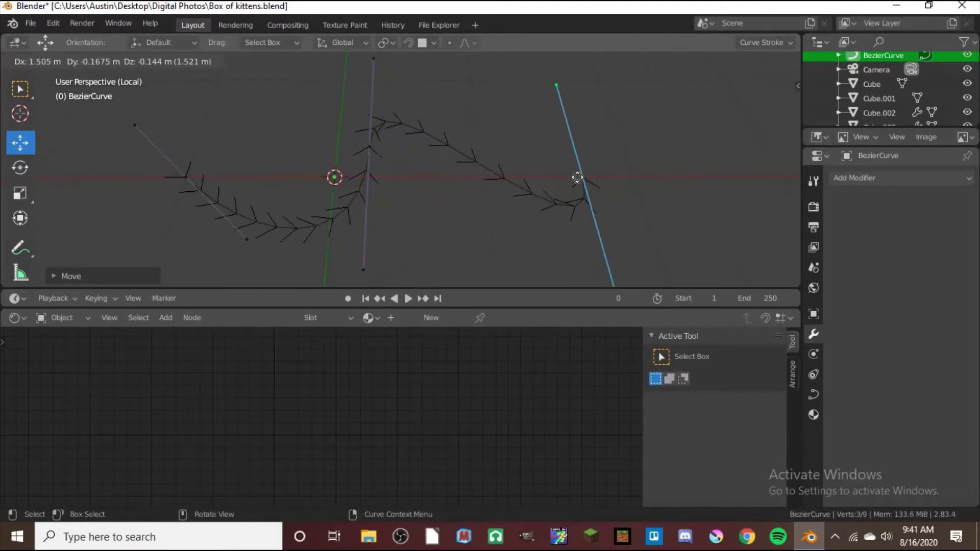
left_click_drag(578, 177, 547, 192)
key("g")
key("y")
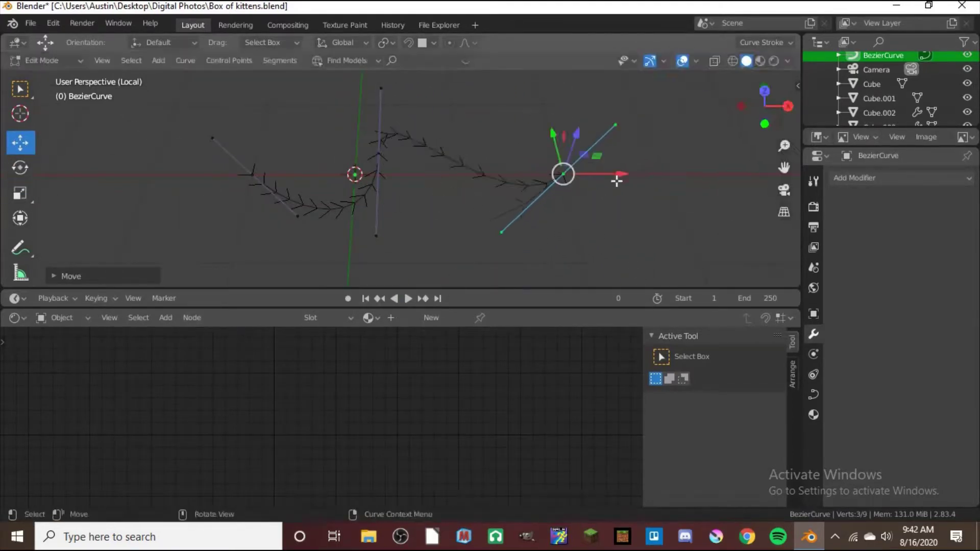
left_click(814, 395)
left_click(857, 399)
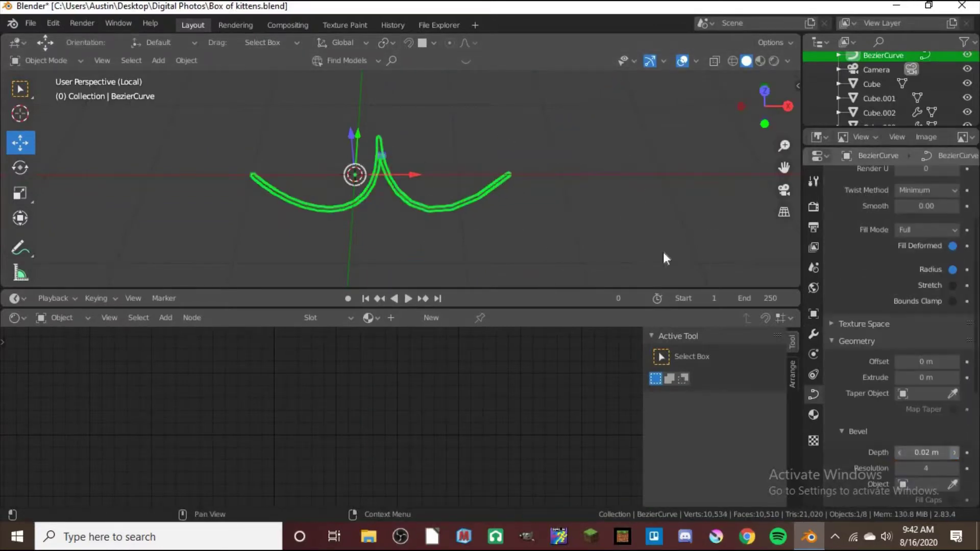
- Move and rotate the mouth curve so it faces forward below the kitten's eyes
key("KP_0")
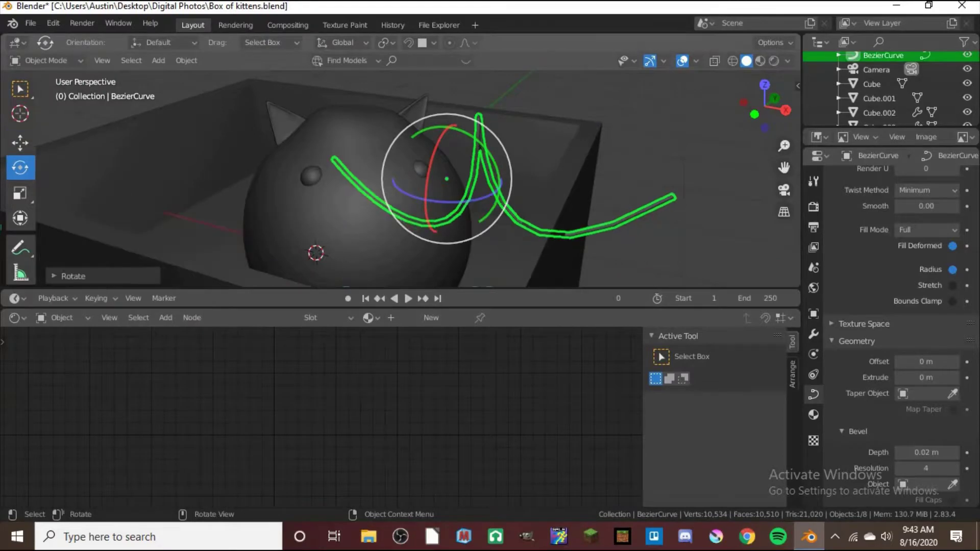
key("KP_1")
key("shift+space")
key("g")
mouse_move(494, 110)
middle_mouse_down()
mouse_move(547, 154)
mouse_move(48, 192)
middle_mouse_up()
key("shift+space")
key("r")
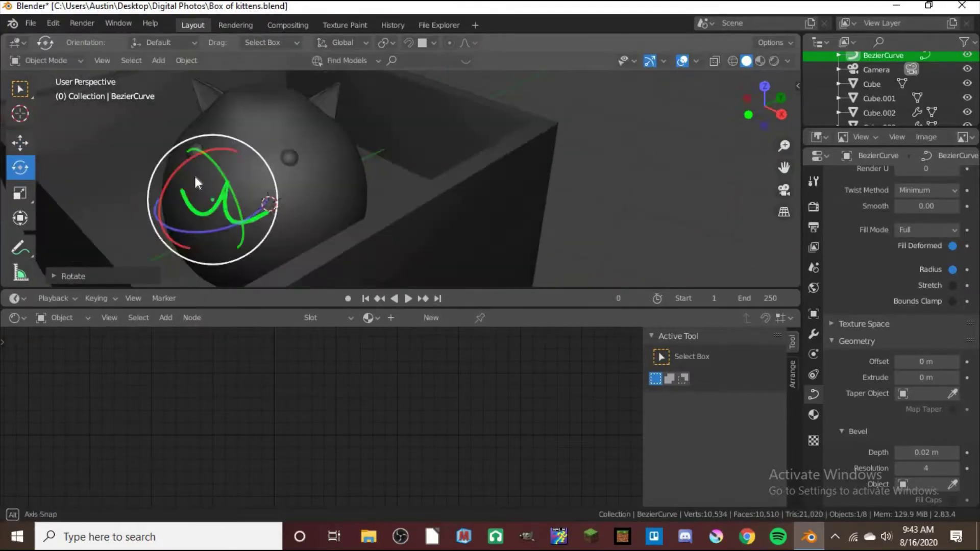
scroll(299, 208, "up", 5)
- Select the mouth curve's middle point and mirror it to refine the W shape
key("Tab")
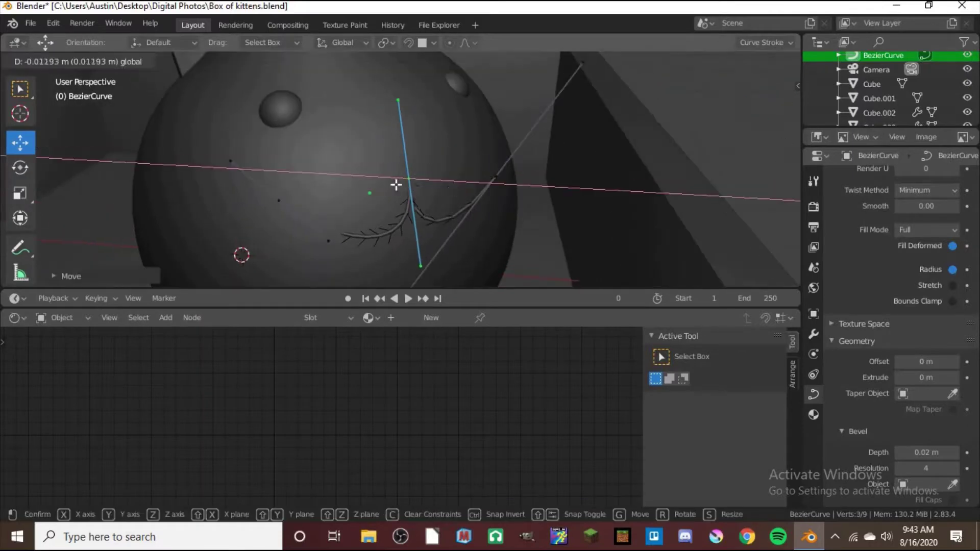
scroll(288, 194, "down", 5)
left_click(286, 175)
scroll(286, 176, "up", 5)
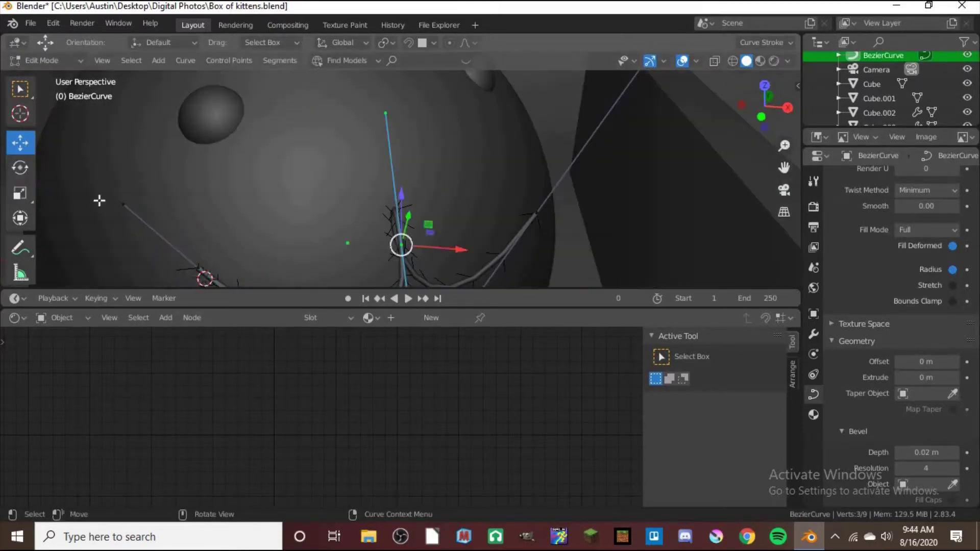
scroll(252, 197, "down", 3)
right_click(251, 197)
left_click(251, 280)
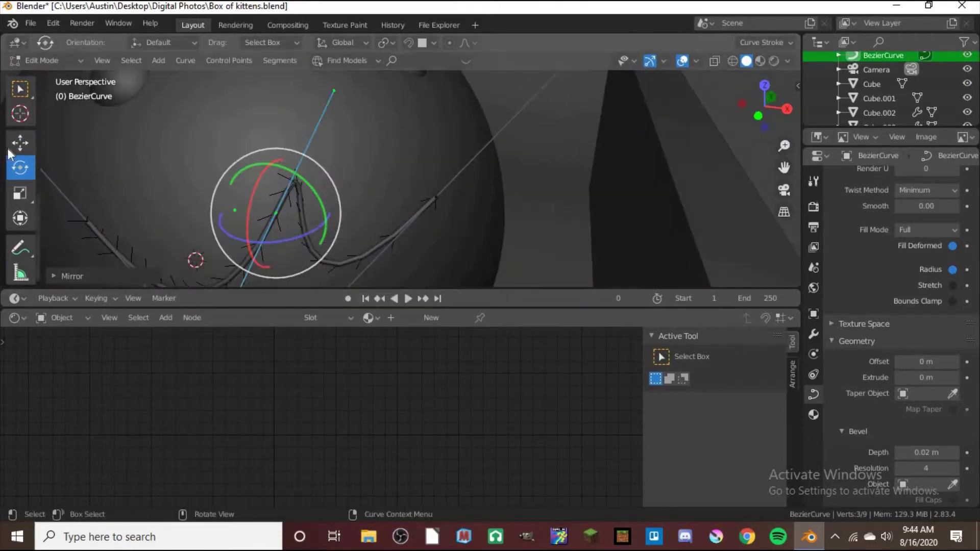
left_click(232, 168)
scroll(326, 186, "down", 3)
scroll(318, 167, "down", 2)
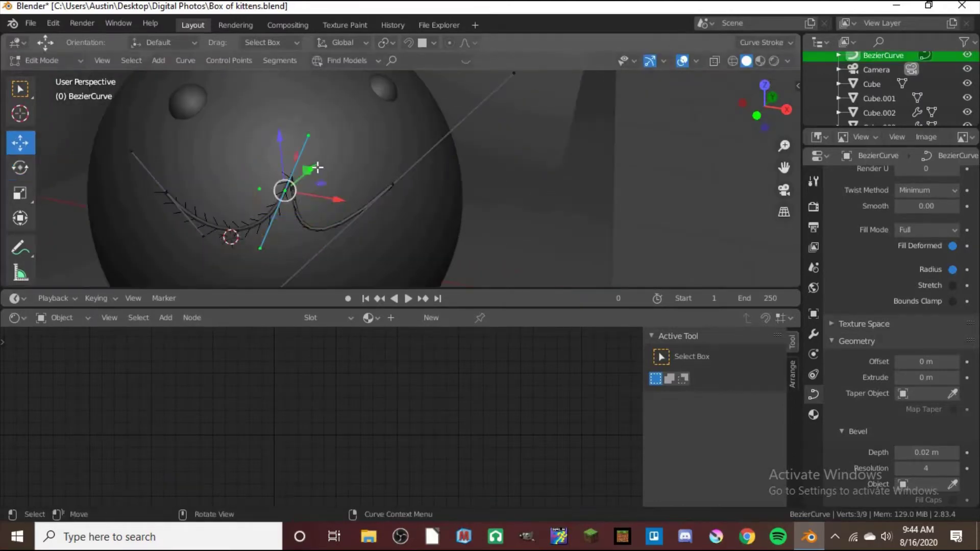
left_click(262, 165)
scroll(310, 169, "down", 3)
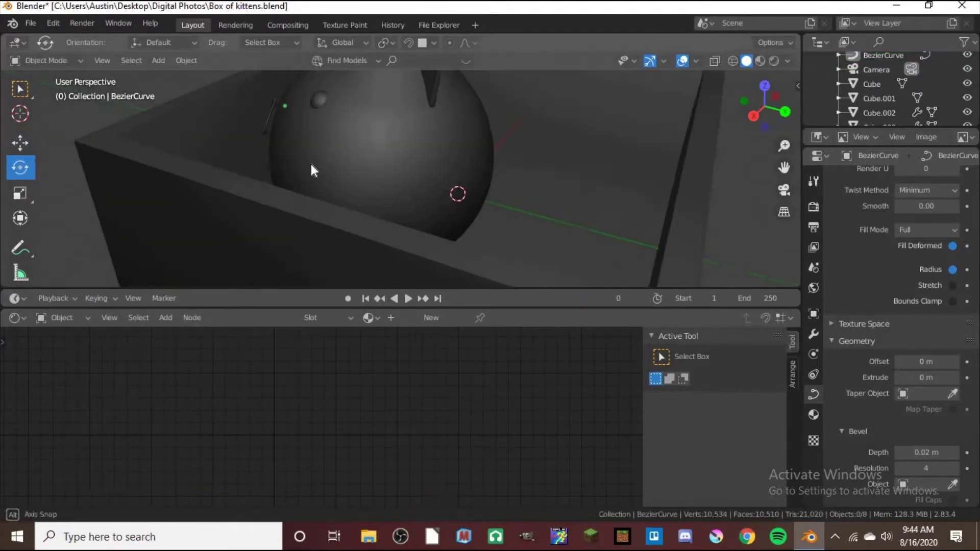
key("Tab")
- Check the mouth curve through the scene camera in Object Mode and save the file
mouse_move(398, 206)
middle_mouse_down()
mouse_move(361, 158)
mouse_move(543, 190)
middle_mouse_up()
key("Tab")
key("ctrl+Tab")
left_click(408, 207)
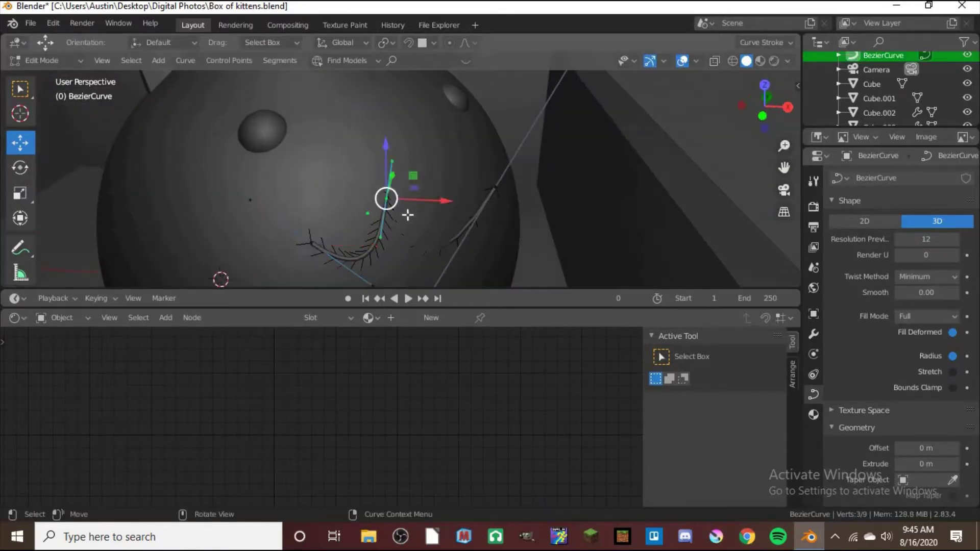
scroll(405, 276, "down", 3)
key("KP_0")
key("ctrl+s")
- Fine-tune the mouth curve's points, then view the kitten's face again
key("Tab")
key("KP_Decimal")
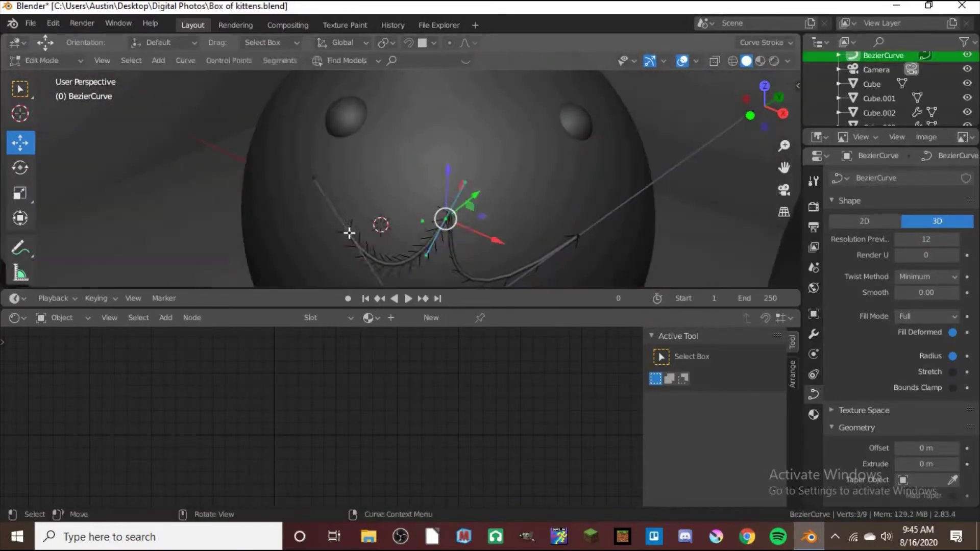
key("Escape")
mouse_move(432, 173)
middle_mouse_down()
mouse_move(573, 210)
mouse_move(418, 179)
middle_mouse_up()
key("Tab")
left_click(249, 118)
key("Tab")
middle_click_drag(248, 118, 386, 190)
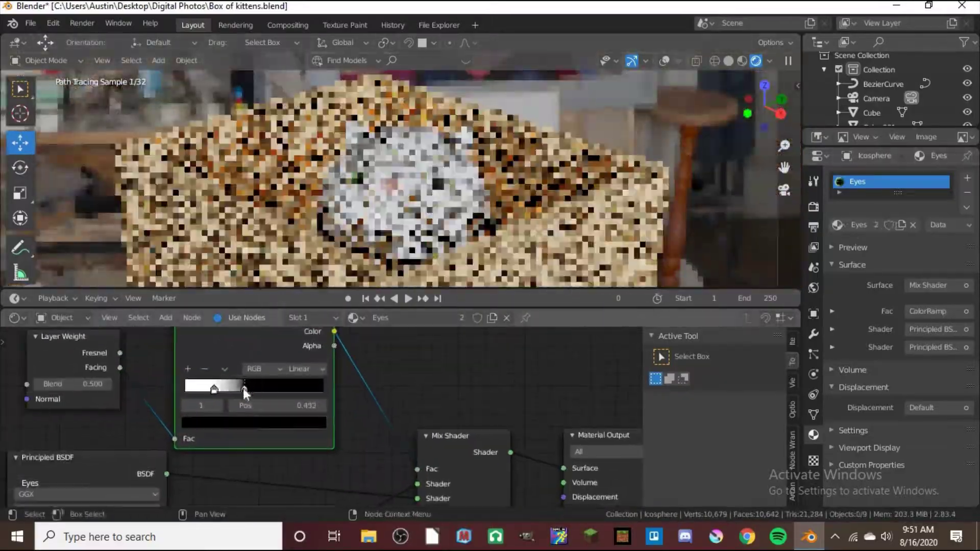
- Shift the eye ColorRamp stop, make the mouth curve black, and save the file
mouse_move(240, 393)
left_mouse_down()
mouse_move(209, 393)
mouse_move(274, 380)
left_mouse_up()
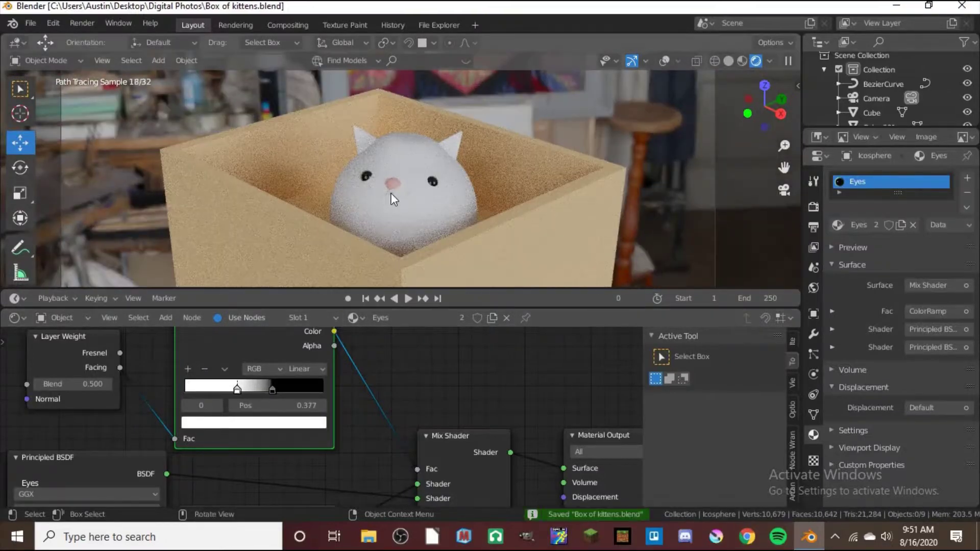
left_click(396, 198)
key("ctrl+v")
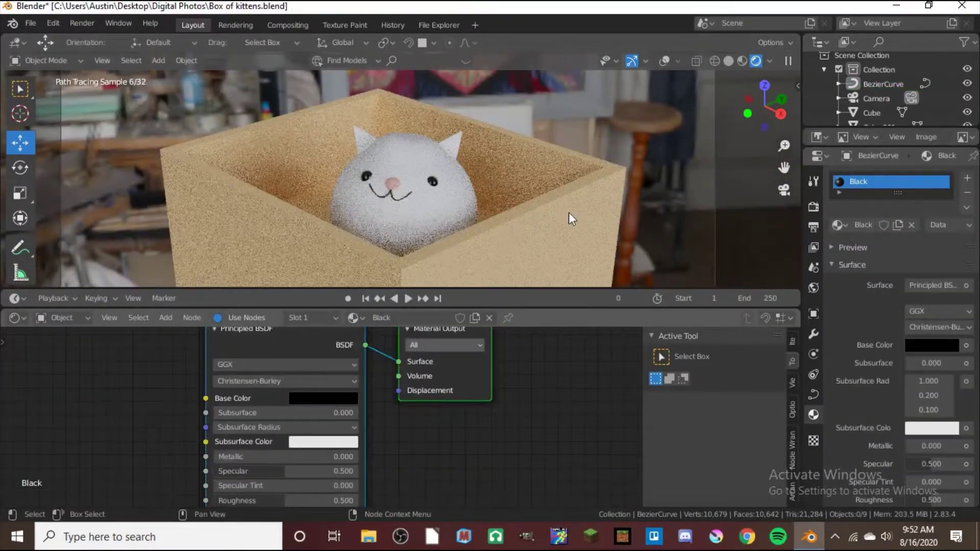
key("ctrl+s")
left_click(414, 142)
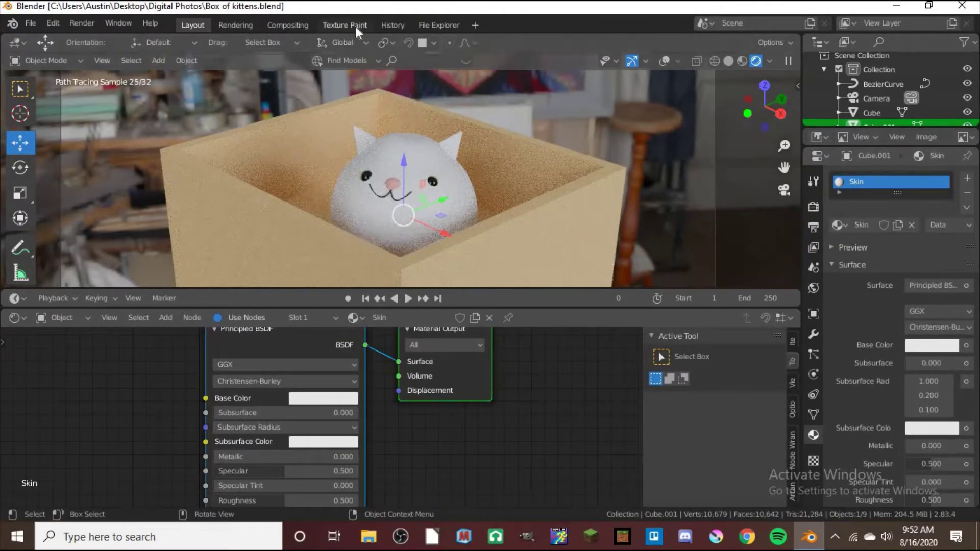
- Add a new blank image texture node and connect it to the body's base colour
key("shift+a")
left_click(178, 388)
left_click(168, 409)
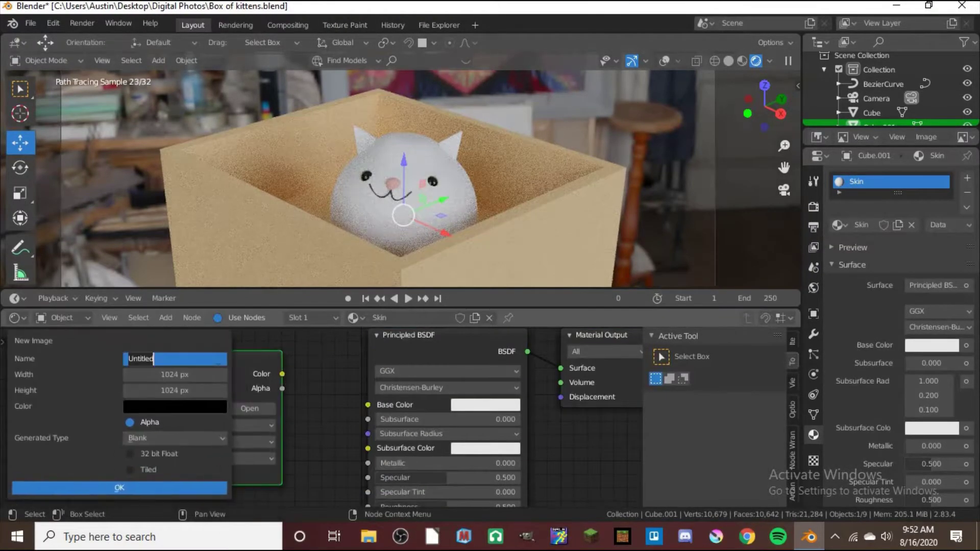
left_click(119, 487)
left_click_drag(282, 374, 367, 404)
- In Texture Paint, set an 18 px brush with Constant falloff and test a stroke
left_click(345, 25)
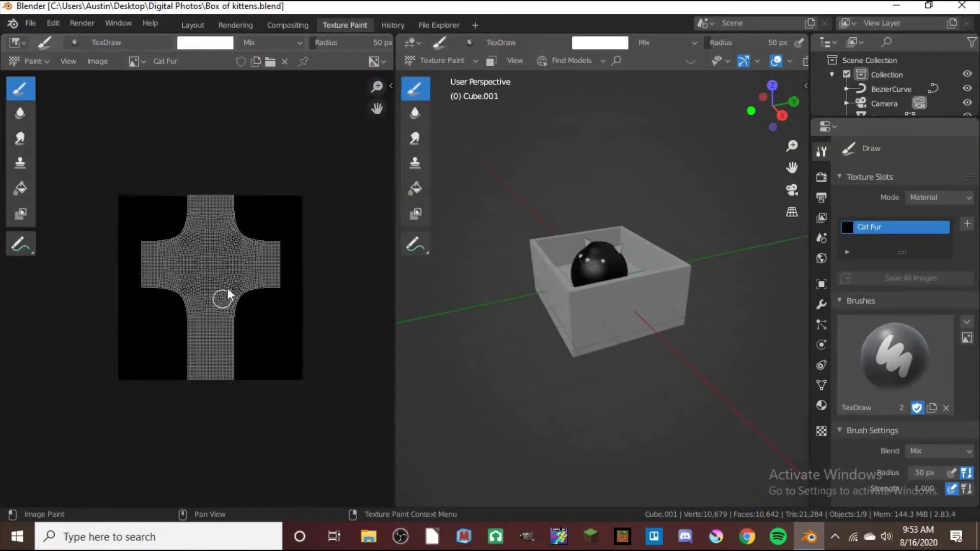
middle_click_drag(613, 266, 654, 302)
scroll(597, 334, "up", 4)
middle_click_drag(595, 326, 593, 240)
key("f")
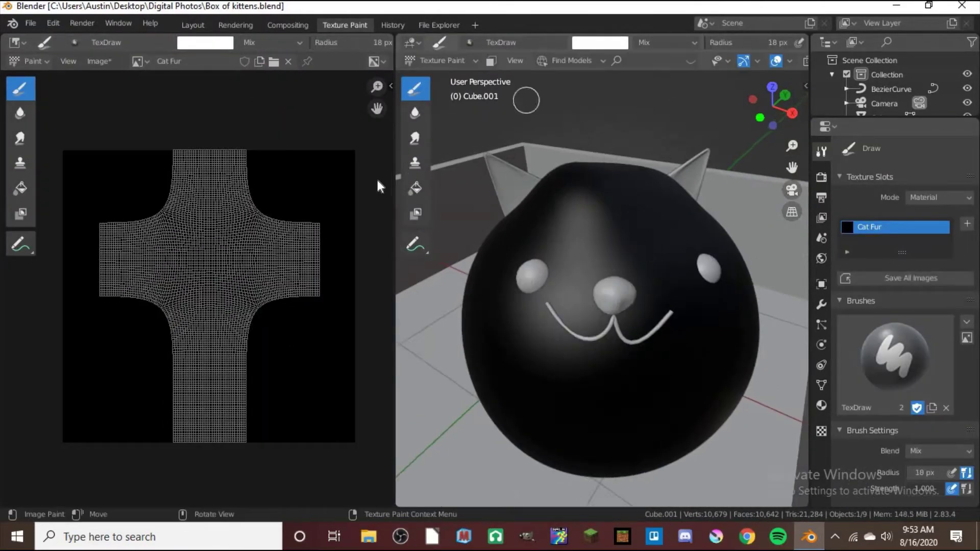
scroll(944, 238, "down", 5)
scroll(934, 220, "down", 3)
left_click(906, 390)
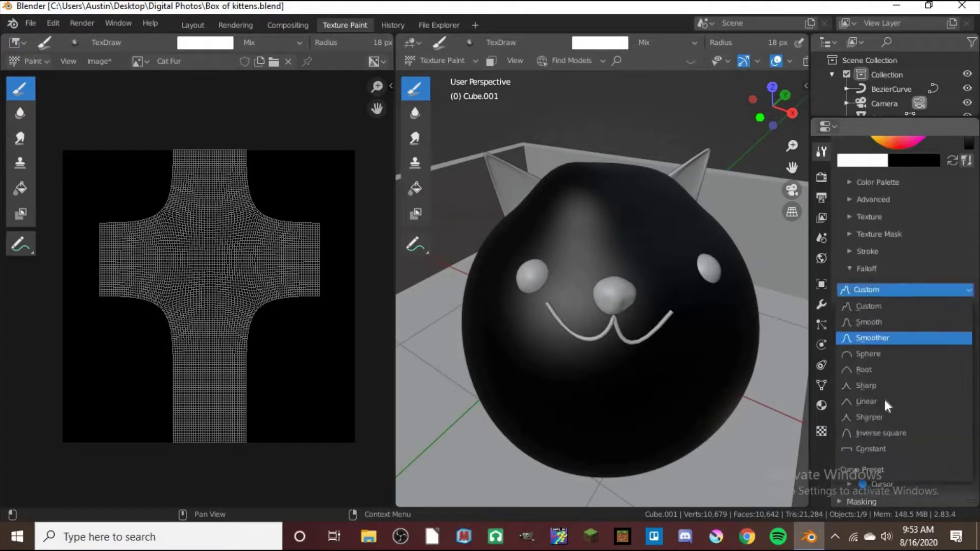
left_click_drag(580, 245, 572, 301)
key("ctrl+z")
key("ctrl+z")
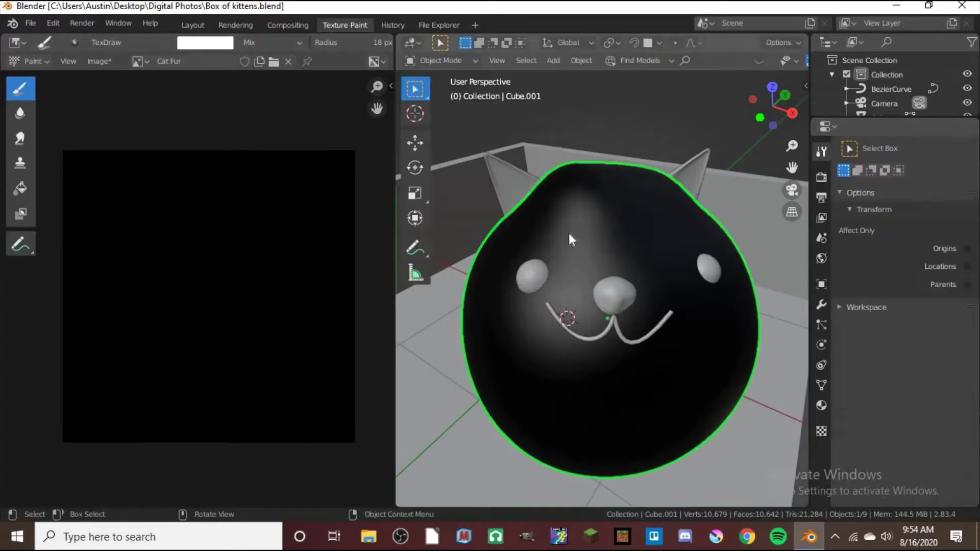
- Auto-unwrap the cat's UVs, return to Texture Paint, test a stroke, and save
key("Tab")
key("u")
left_click(579, 204)
left_click(568, 335)
key("Tab")
key("ctrl+Tab")
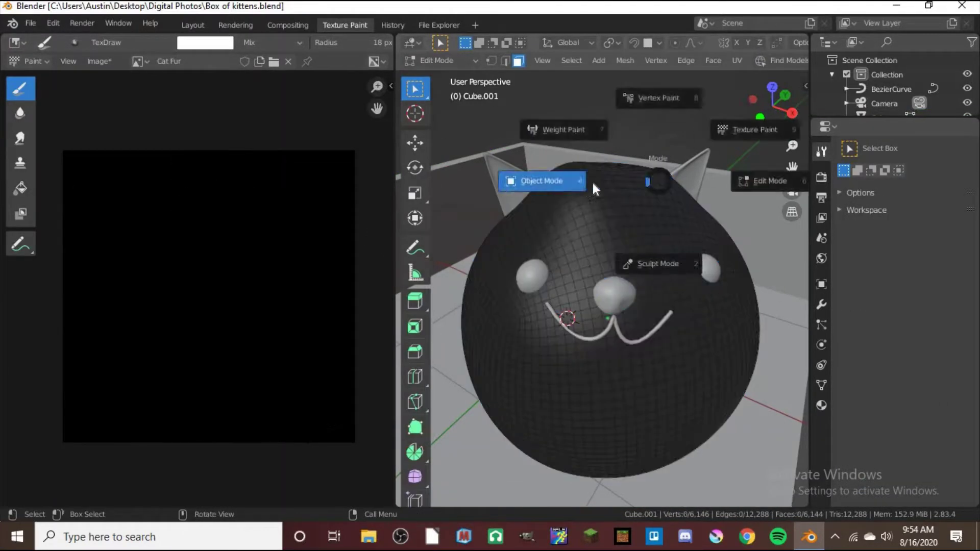
left_click(675, 94)
left_click_drag(602, 278, 608, 163)
key("ctrl+z")
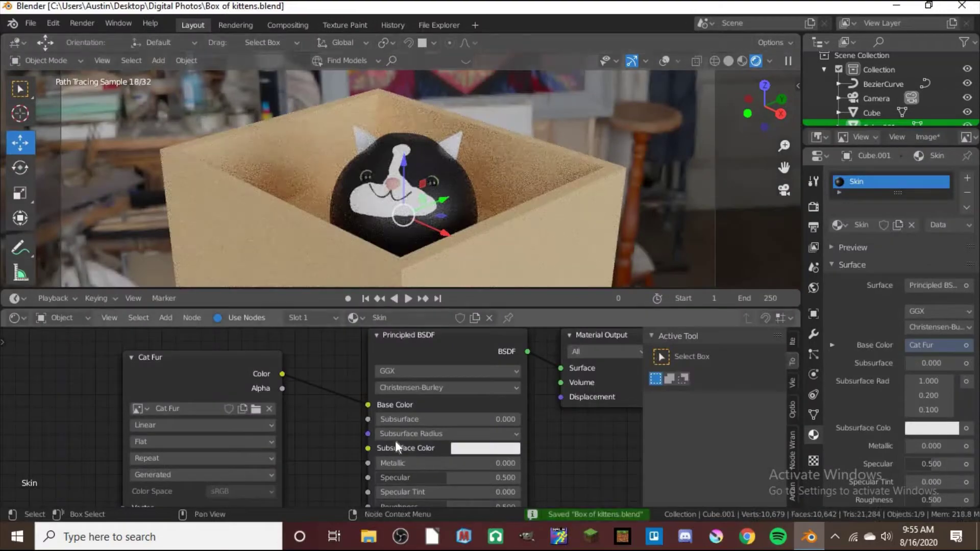
key("ctrl+s")
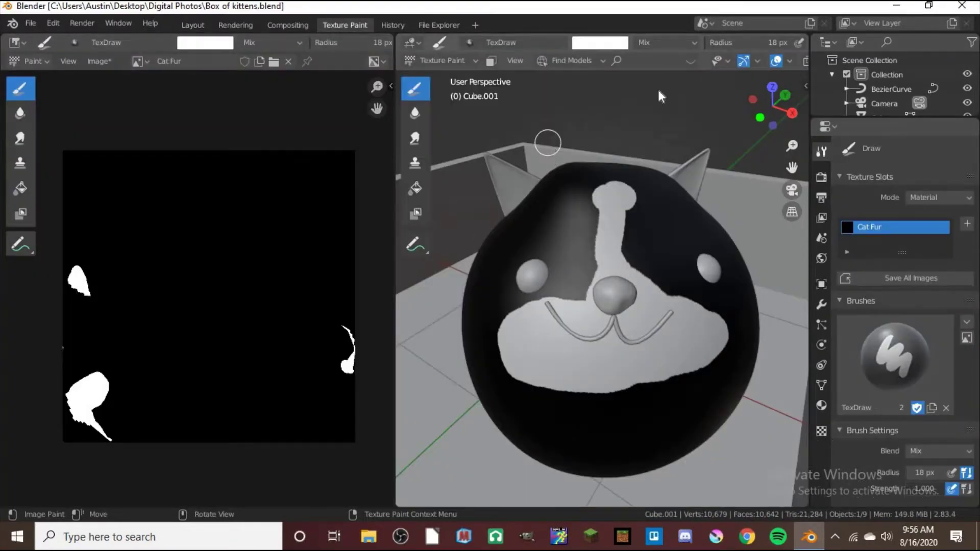
- Isolate the cat head and paint white fur patches over the face and head
key("KP_Divide")
middle_click_drag(578, 319, 584, 293)
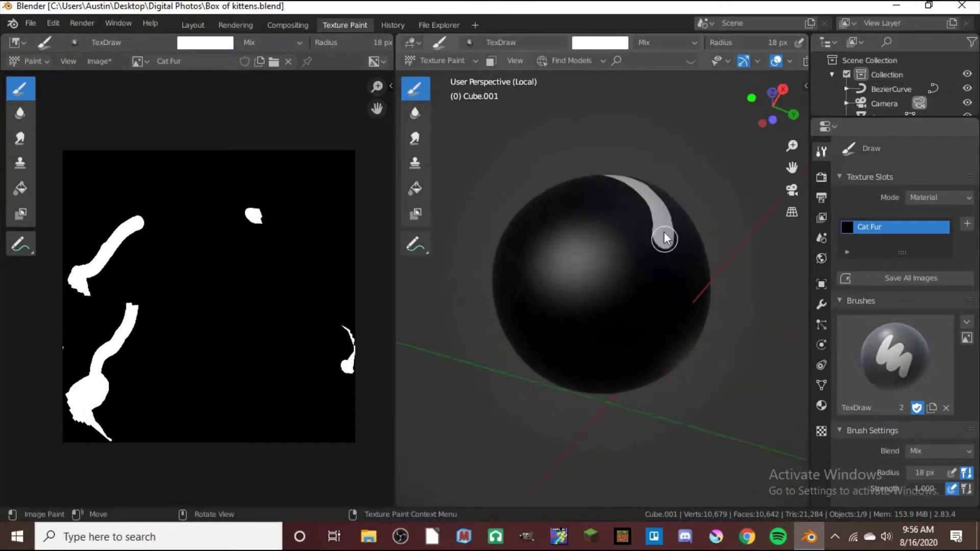
mouse_move(525, 284)
middle_mouse_down()
mouse_move(560, 253)
mouse_move(645, 255)
mouse_move(636, 326)
middle_mouse_up()
middle_click_drag(650, 225, 549, 219)
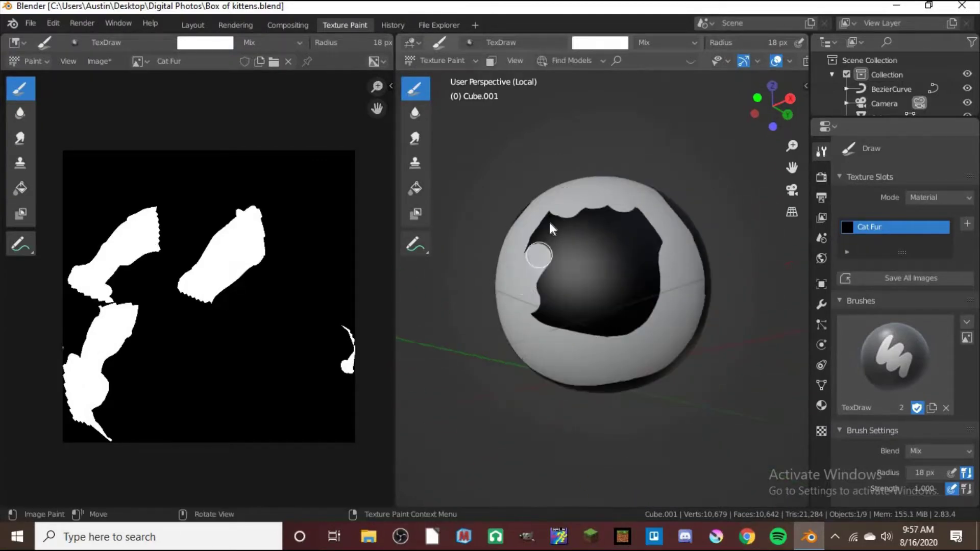
middle_click_drag(644, 289, 663, 370)
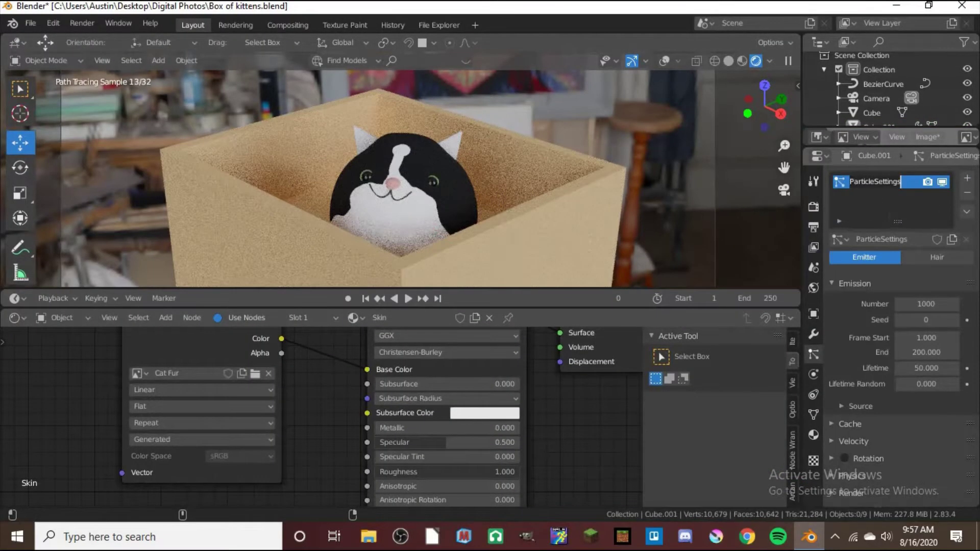
- Name the particle system Body Hair, make it Hair, and set 0.05 m length
type("r")
key("Return")
left_click(937, 257)
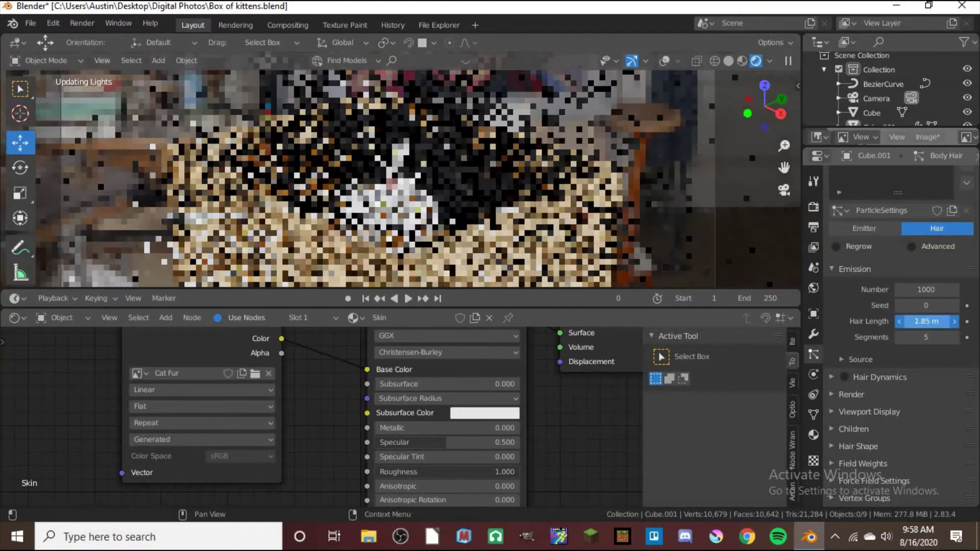
left_click_drag(926, 321, 898, 321)
left_click(922, 446)
scroll(922, 439, "down", 3)
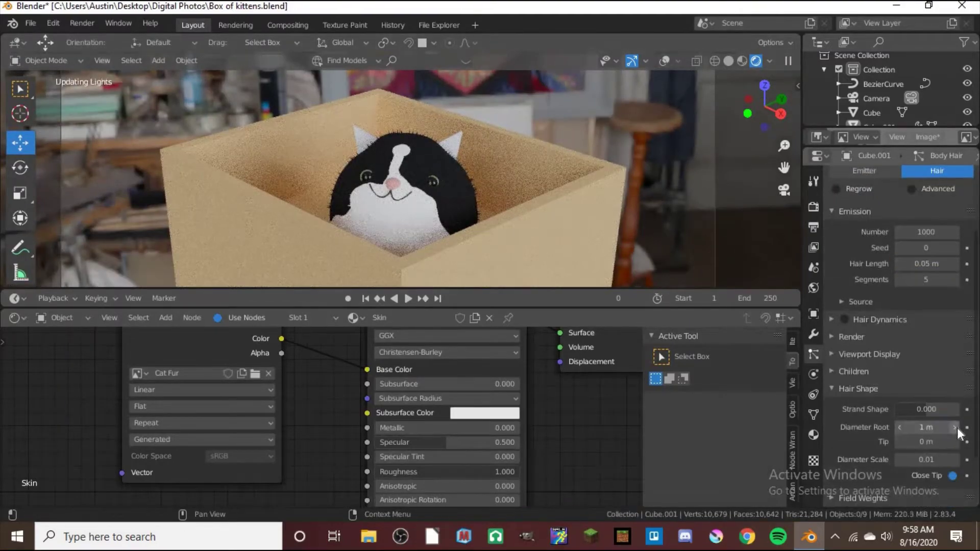
- Set the strand root diameter to 0 and the diameter scale to 0.03
left_click(901, 431)
type("0.17")
left_click(474, 212)
key("KP_Decimal")
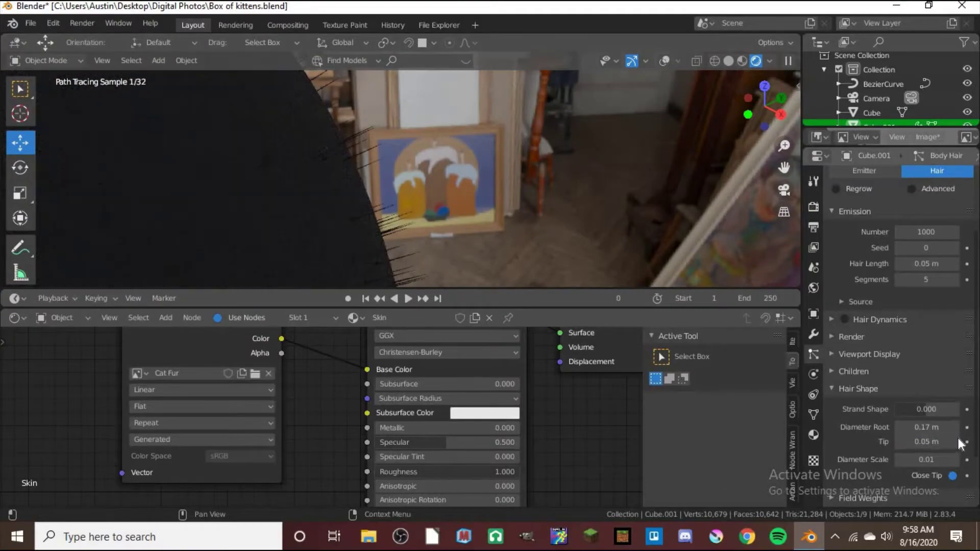
left_click_drag(927, 460, 941, 460)
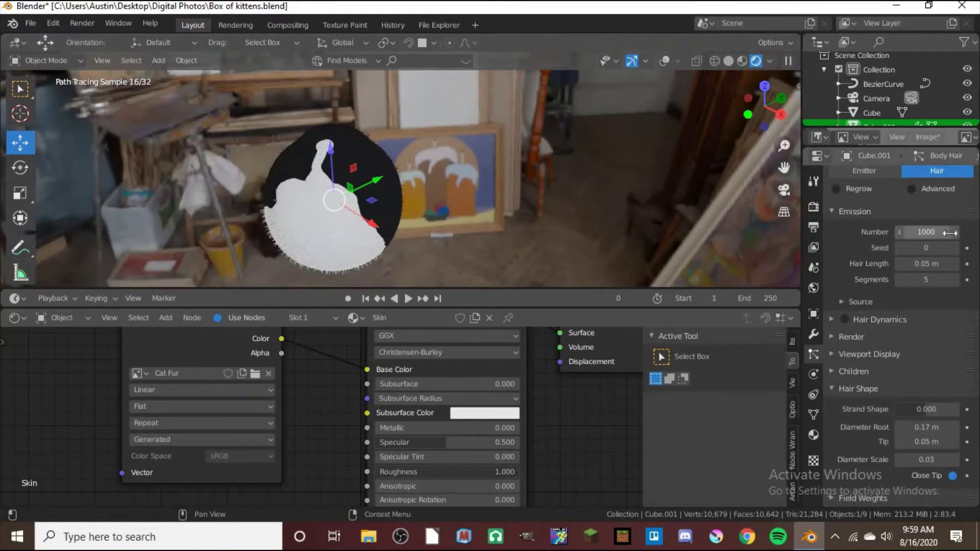
- Set the hair strand count, trying 5000 and 100000 before settling on 90000, and save
double_click(949, 233)
type("5000")
key("ctrl+s")
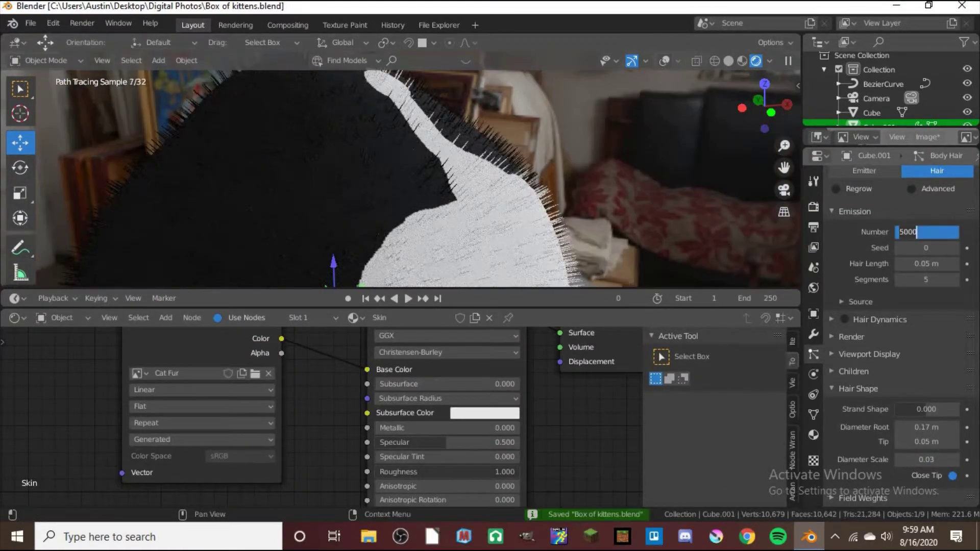
type("100000")
key("Return")
scroll(744, 257, "down", 3)
scroll(605, 243, "down", 3)
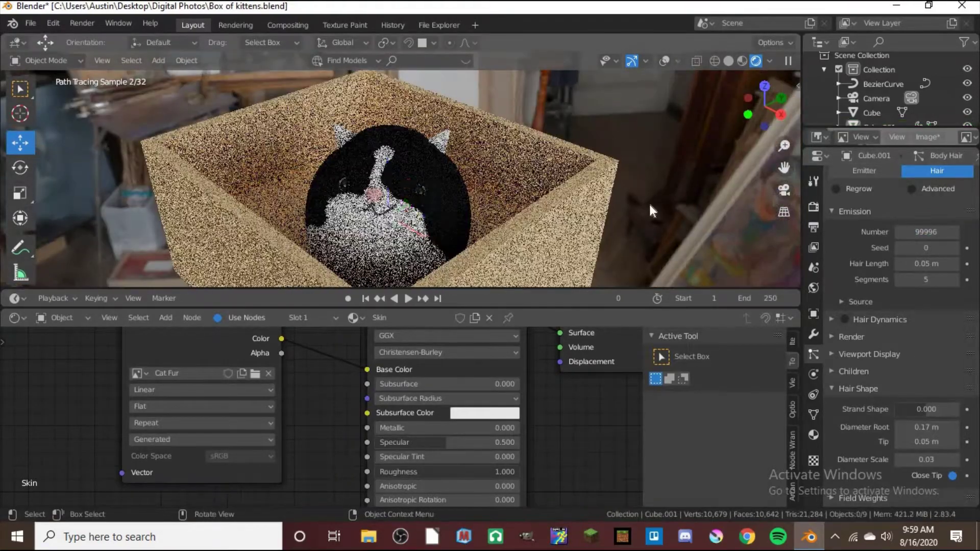
type("90000")
key("Return")
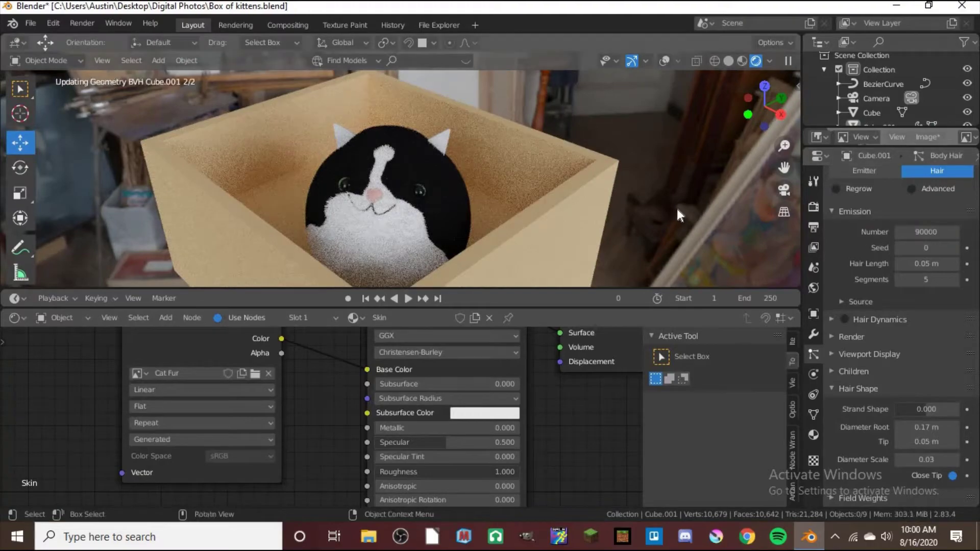
key("ctrl+s")
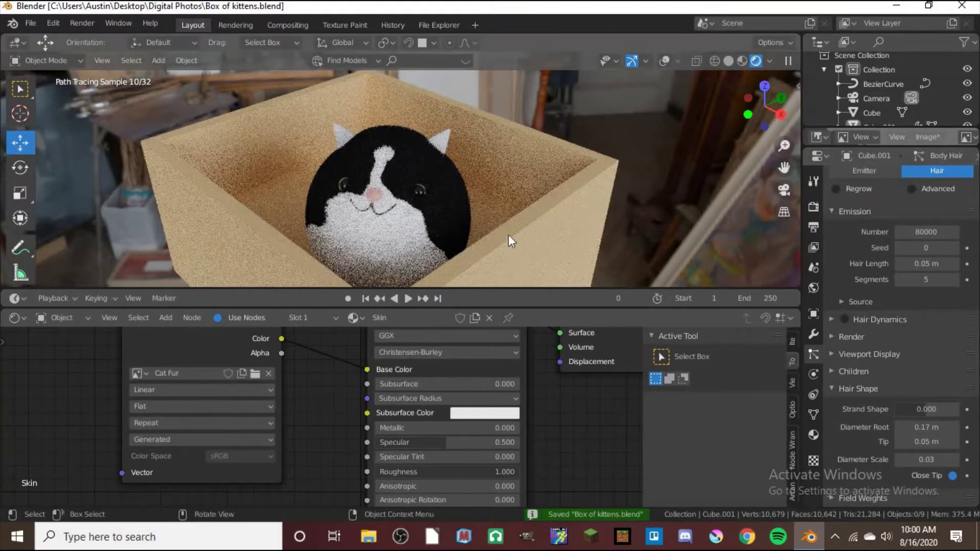
middle_click_drag(509, 234, 630, 181)
left_click(456, 139)
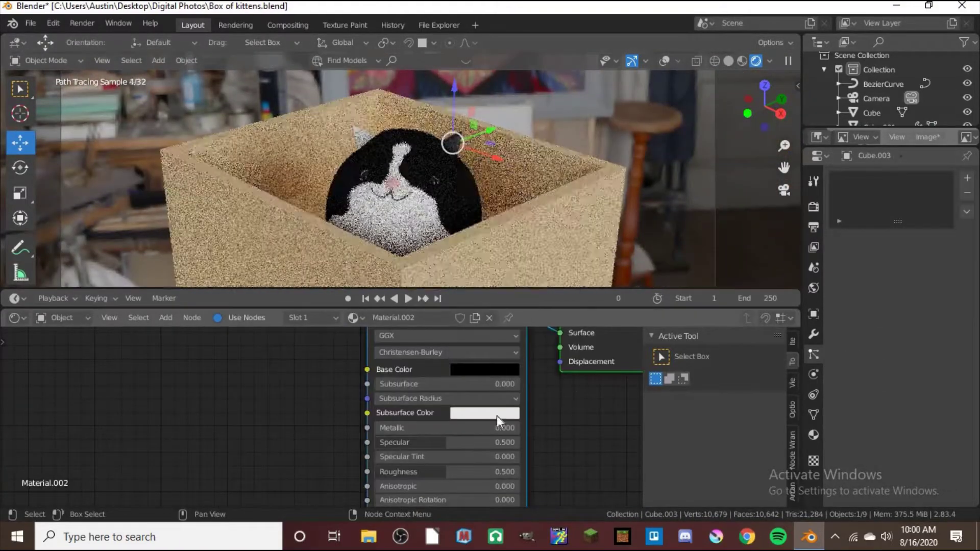
- Add a hair particle system to the ear with 0.05 m hair length and save
left_click(409, 179)
left_click_drag(837, 239, 501, 176)
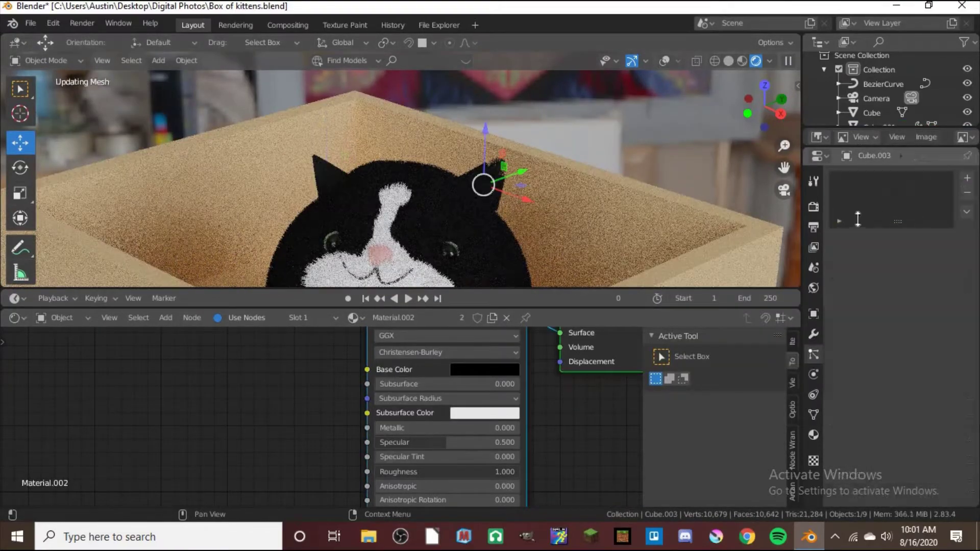
scroll(854, 307, "down", 5)
scroll(904, 404, "down", 2)
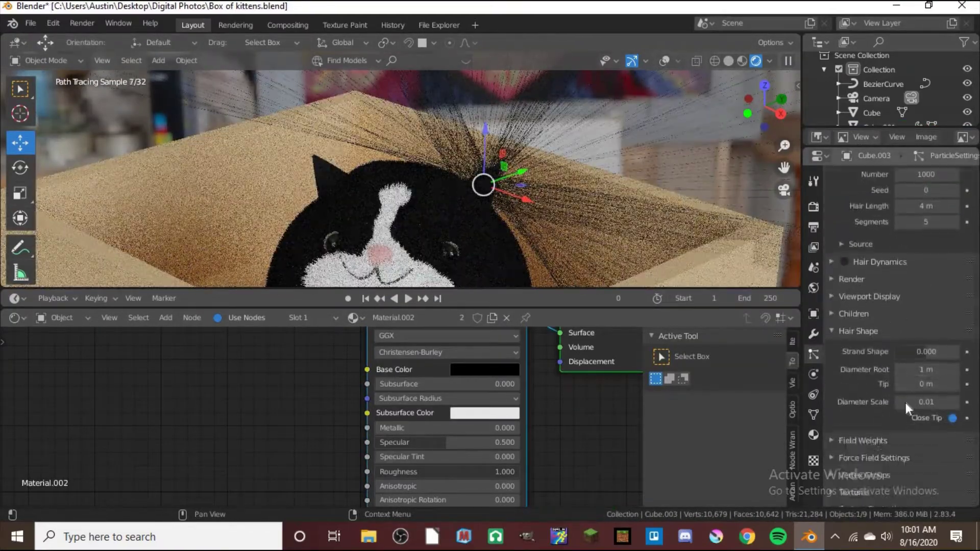
scroll(907, 406, "up", 5)
double_click(926, 293)
type("0.05")
key("Return")
scroll(556, 215, "up", 3)
key("ctrl+s")
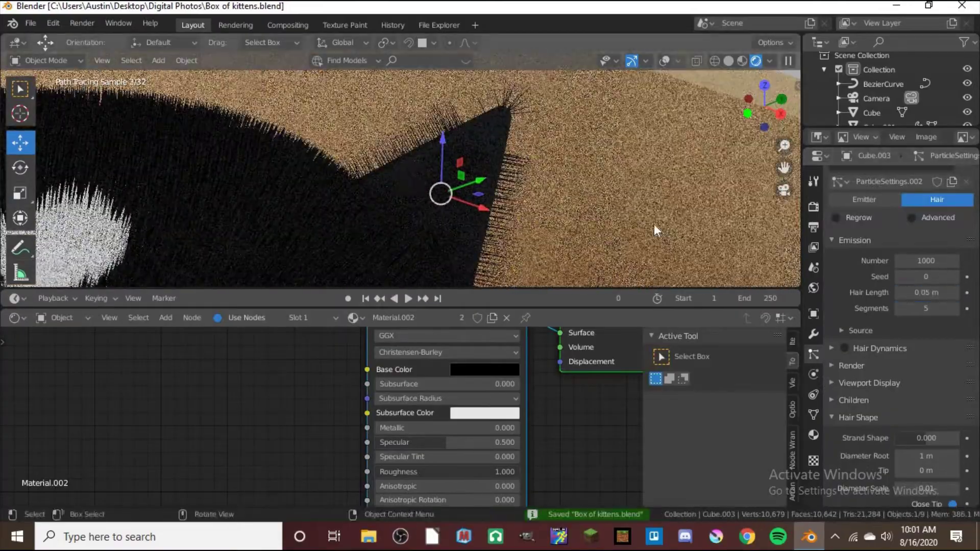
- Set the ear hair diameter scale to 0.03 and the strand count to 5000
scroll(955, 401, "down", 4)
left_click(954, 402)
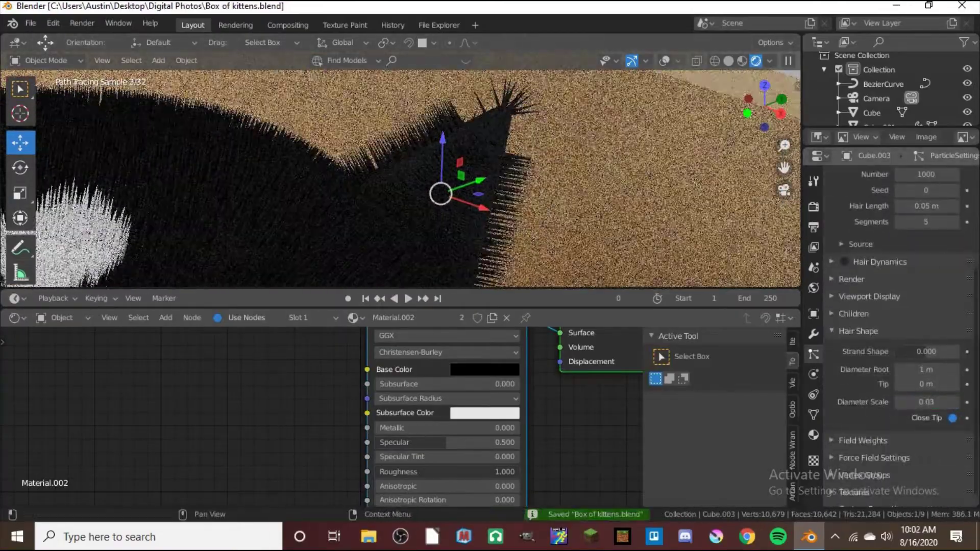
scroll(886, 349, "up", 5)
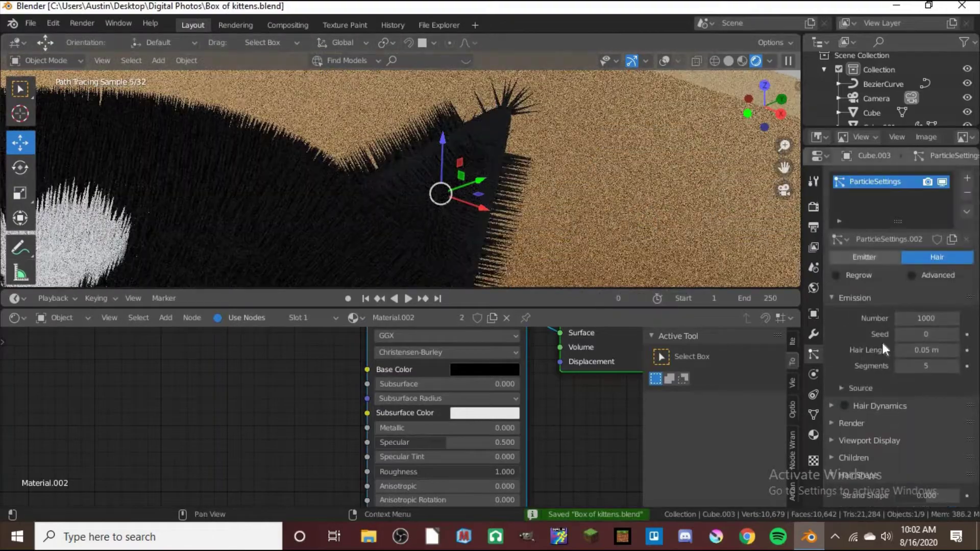
double_click(926, 318)
type("5000")
key("Return")
scroll(625, 195, "down", 3)
scroll(538, 207, "down", 3)
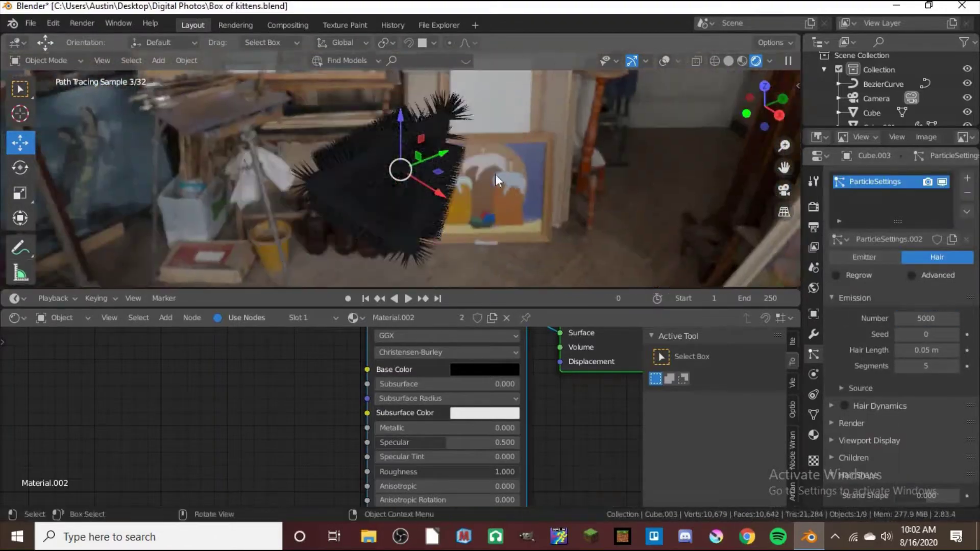
- Briefly enter Particle Edit mode on the ear, then return to Object Mode
key("ctrl+Tab")
middle_click_drag(457, 169, 430, 118)
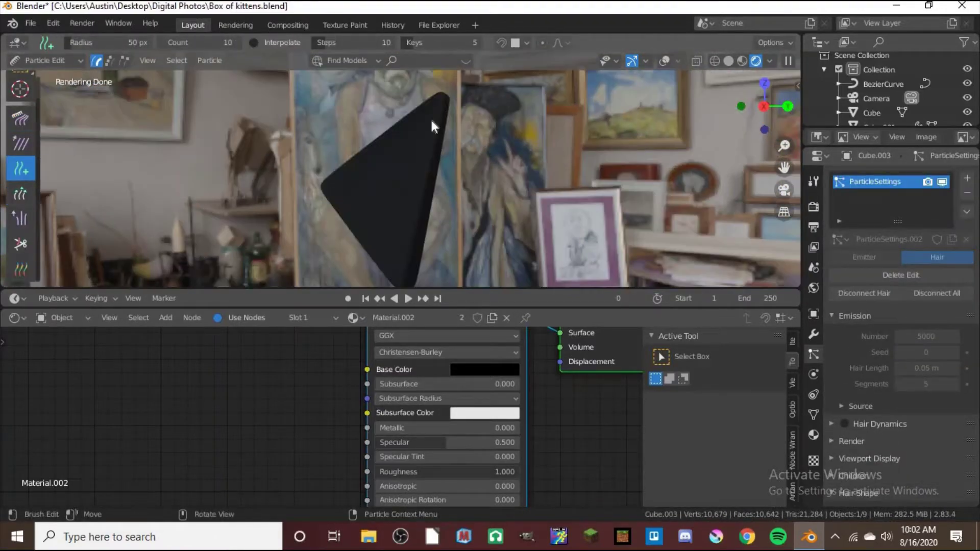
key("ctrl+Tab")
left_click(372, 158)
- Enable Hair Dynamics on the ear hair with a 0.7 kg vertex mass
left_click(854, 377)
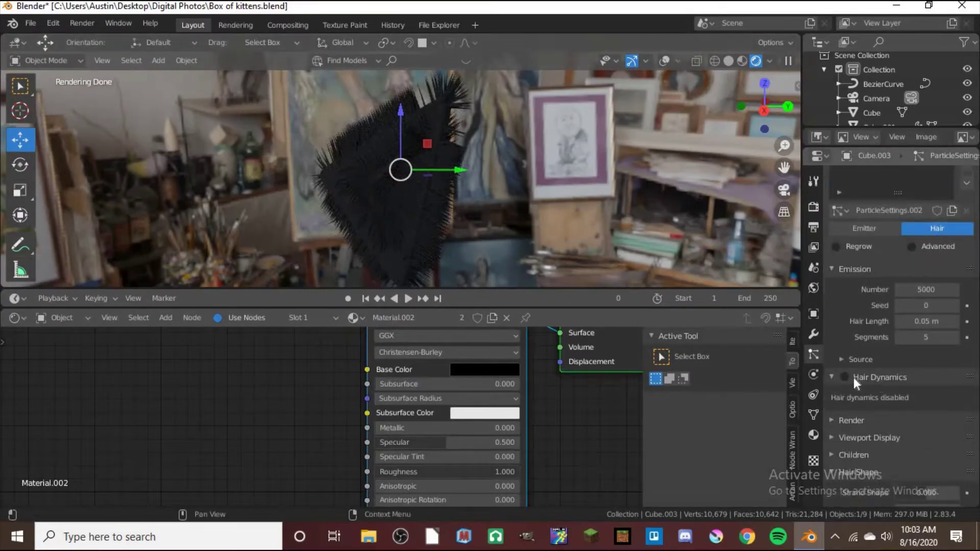
scroll(860, 359, "down", 5)
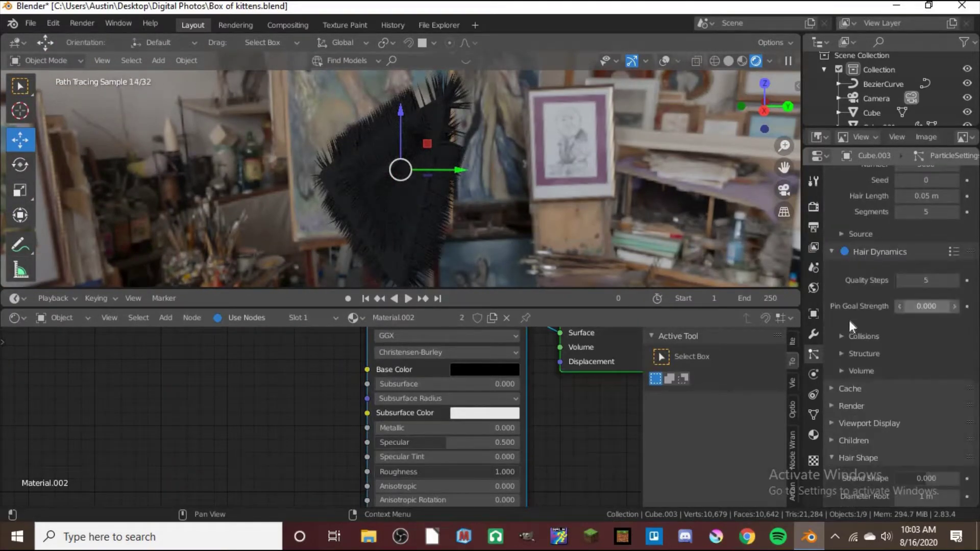
left_click(868, 353)
left_click(955, 375)
left_click(848, 355)
scroll(859, 371, "down", 3)
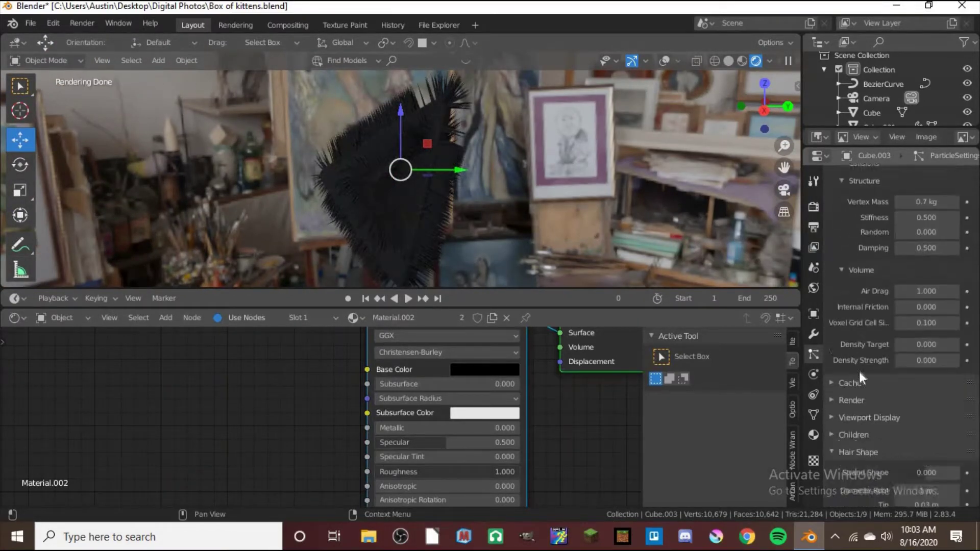
scroll(869, 442, "down", 5)
scroll(928, 302, "up", 5)
left_click(927, 310)
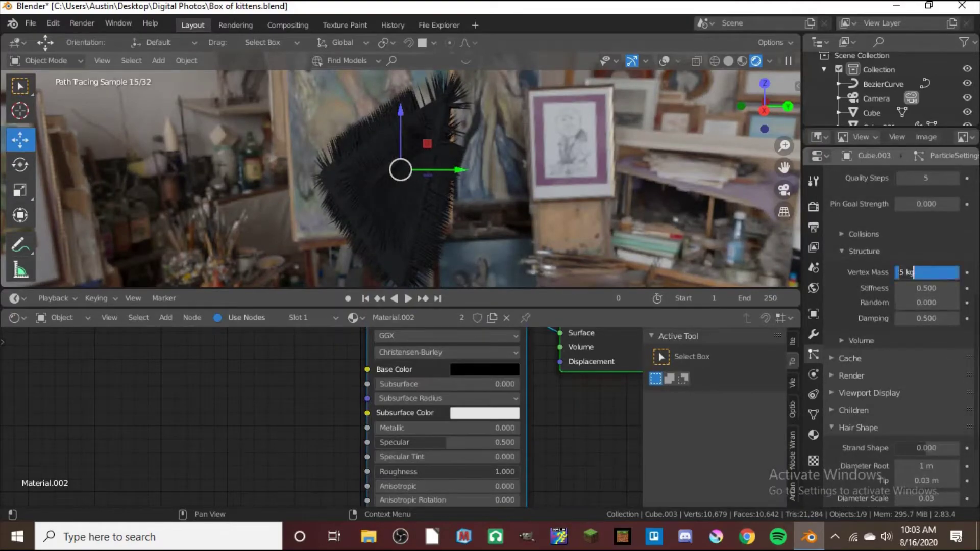
left_click(865, 251)
- Groom the ear hair in Particle Edit mode with solid shading, then return to Object Mode
mouse_move(562, 229)
middle_mouse_down()
mouse_move(466, 235)
mouse_move(462, 170)
middle_mouse_up()
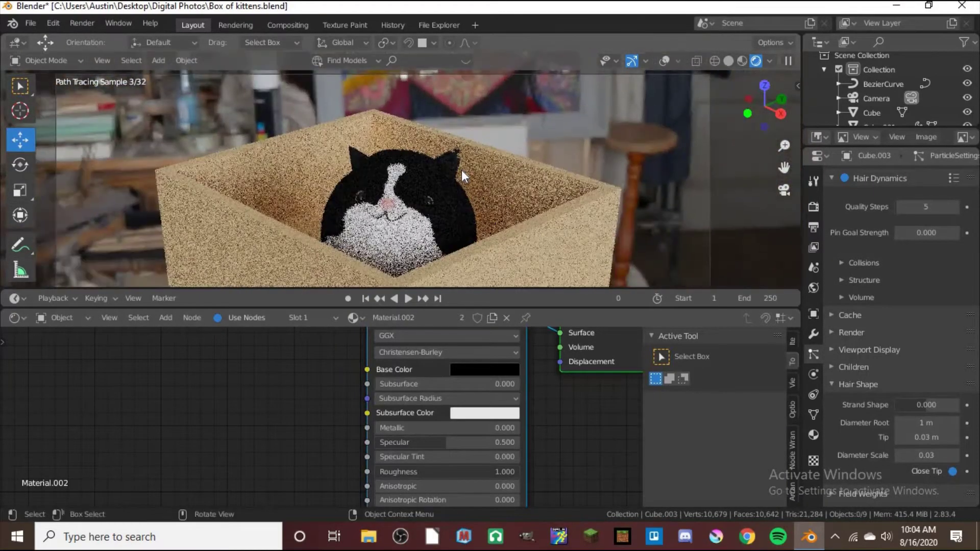
scroll(360, 198, "up", 3)
scroll(359, 198, "down", 3)
key("ctrl+Tab")
key("z")
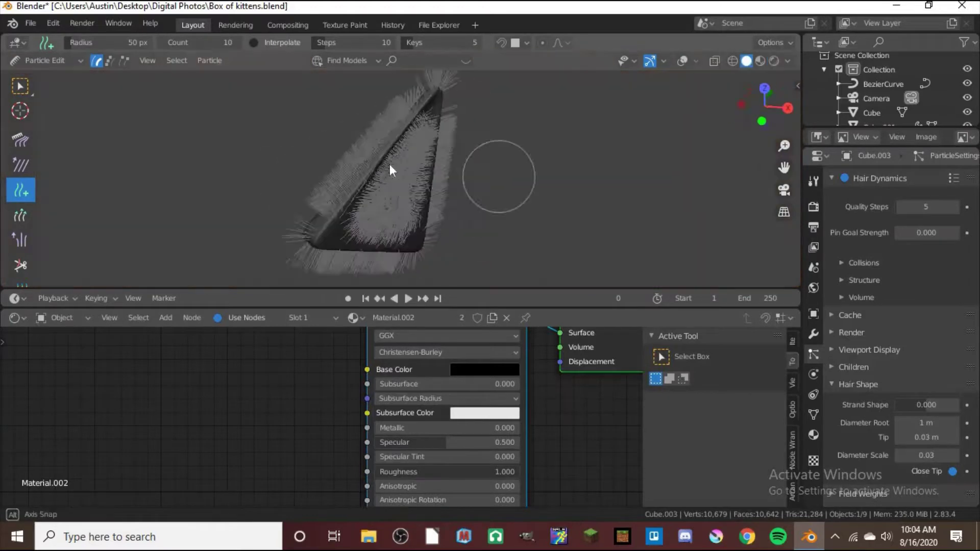
mouse_move(390, 164)
middle_mouse_down()
mouse_move(253, 229)
mouse_move(386, 249)
middle_mouse_up()
middle_click_drag(439, 176, 437, 80)
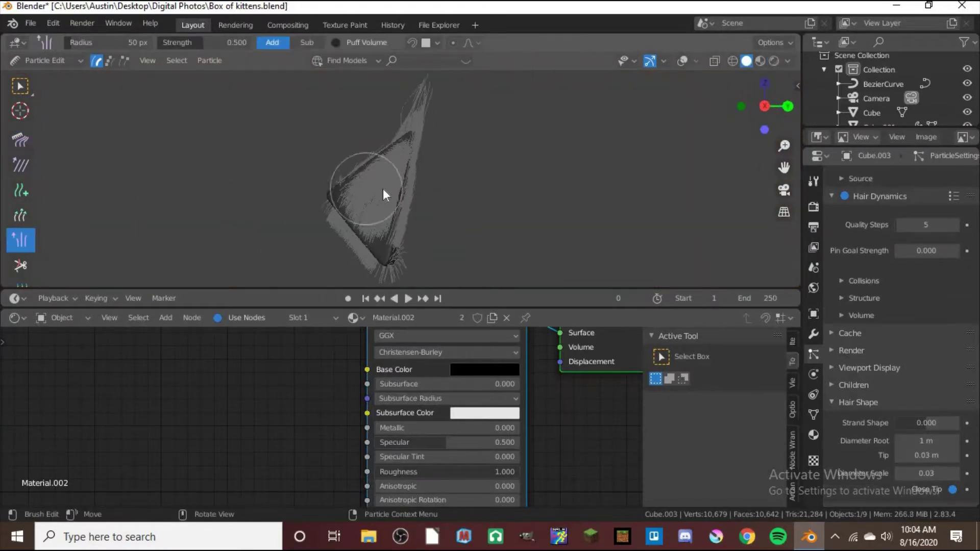
middle_click_drag(383, 188, 324, 219)
middle_click_drag(348, 176, 243, 220)
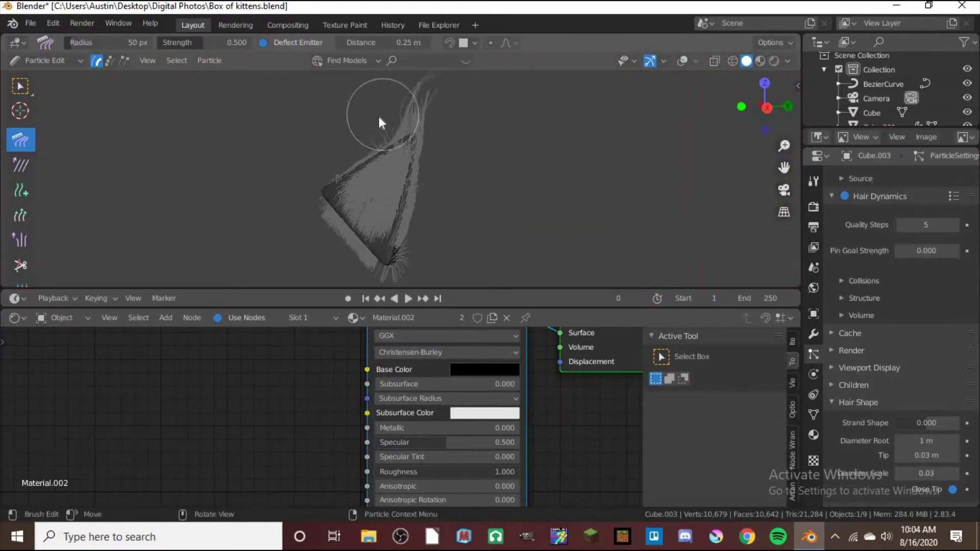
key("ctrl+Tab")
middle_click_drag(346, 229, 428, 171)
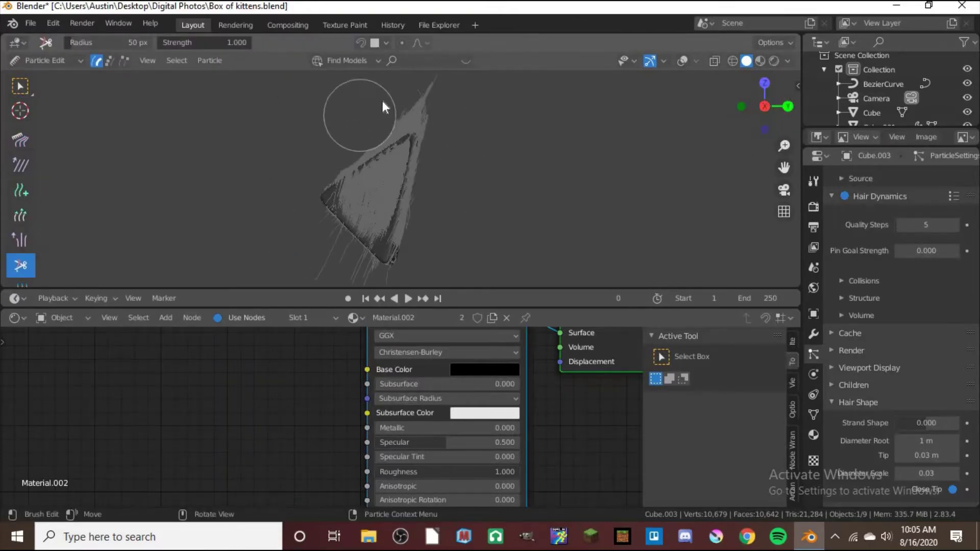
key("Tab")
- Switch to rendered shading and select the black cat
key("z")
left_click(488, 182)
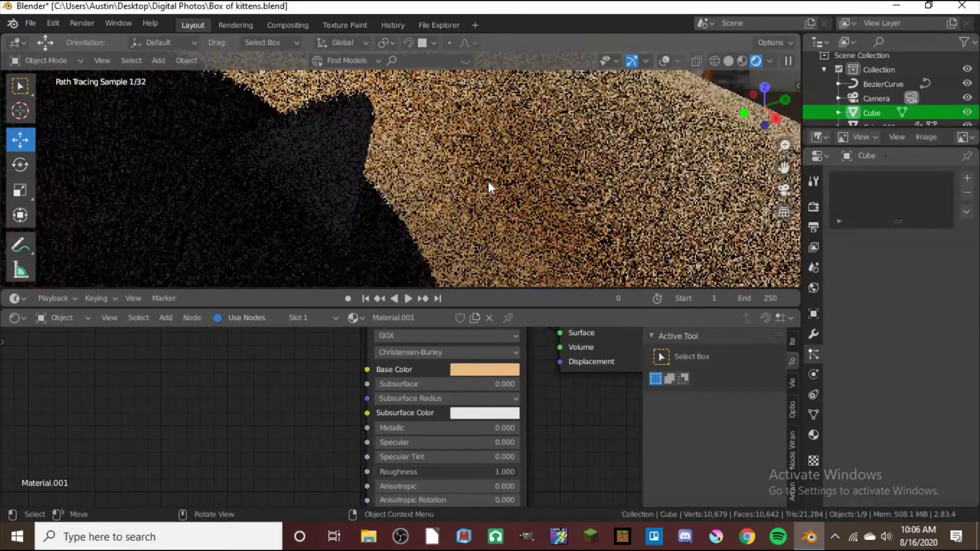
scroll(626, 200, "down", 2)
middle_click_drag(627, 201, 452, 160)
left_click(452, 161)
- Browse the cat's particle settings and expand the hair Render panel
left_click(838, 239)
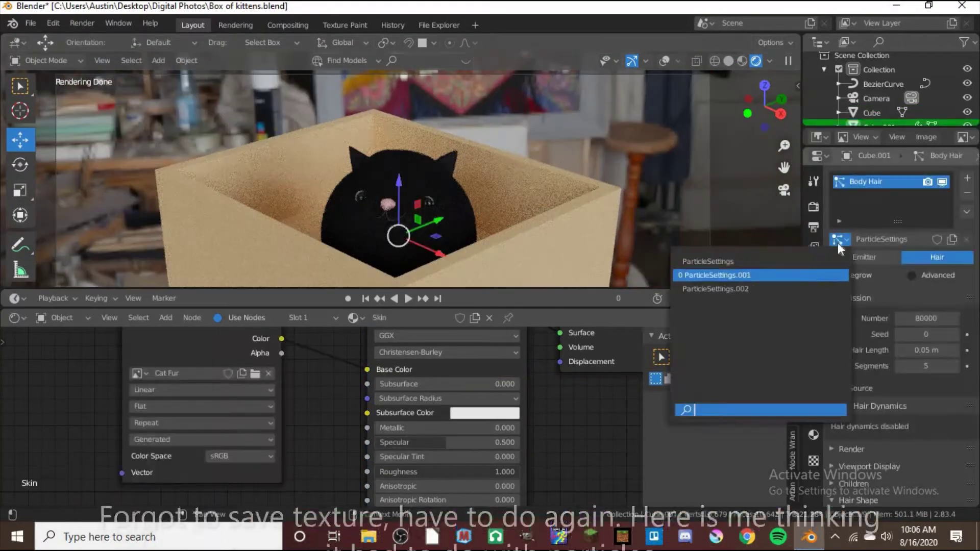
scroll(838, 358, "down", 3)
left_click(833, 378)
scroll(845, 344, "down", 2)
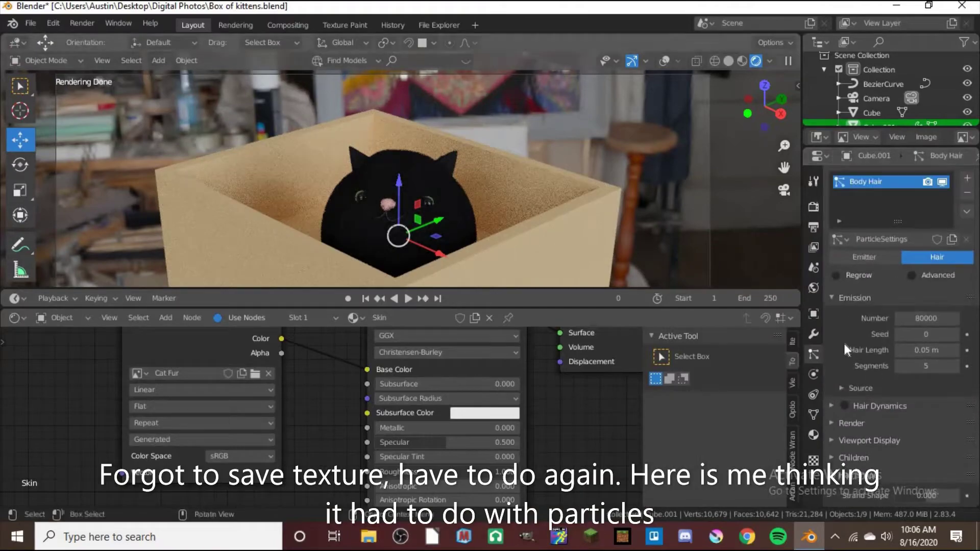
scroll(853, 286, "down", 2)
left_click(851, 269)
scroll(445, 191, "up", 4)
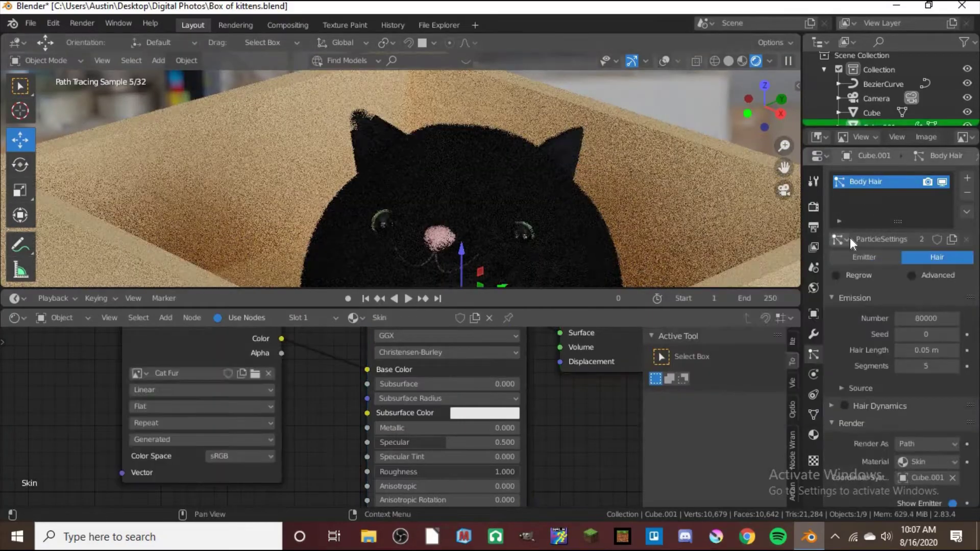
- Make the Body Hair particles Hair type with 80000 strands and 0.03 m length
left_click(842, 238)
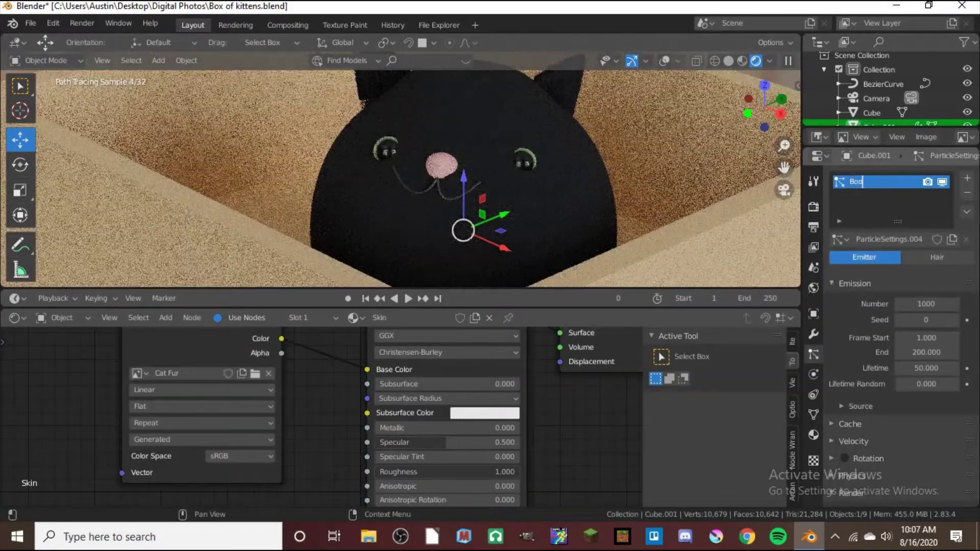
type("50000")
key("ctrl+s")
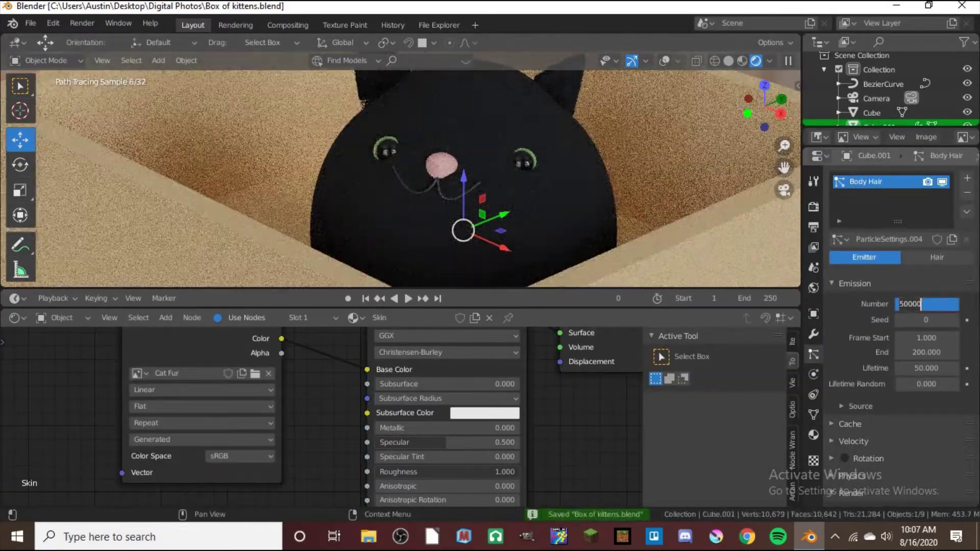
type("00")
left_click(937, 257)
double_click(926, 350)
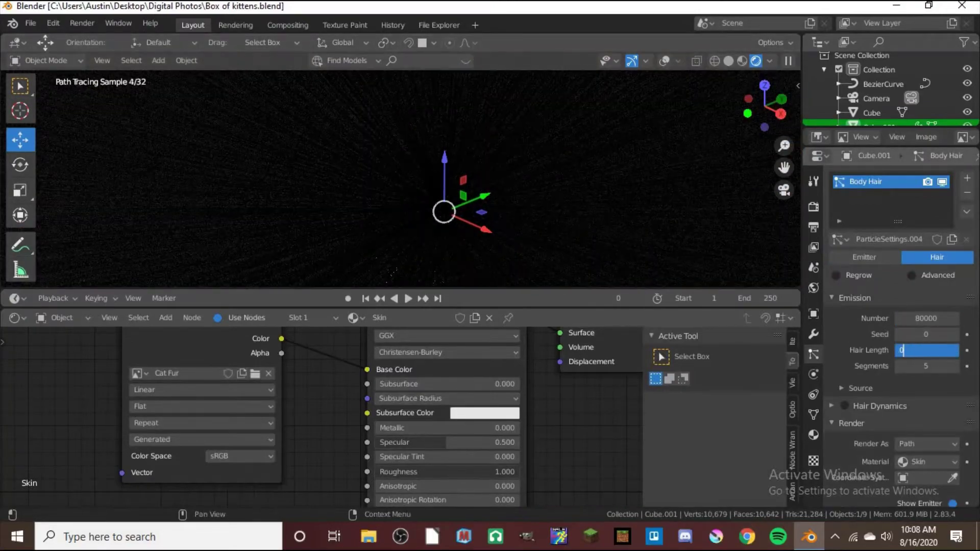
type("0.03")
key("Return")
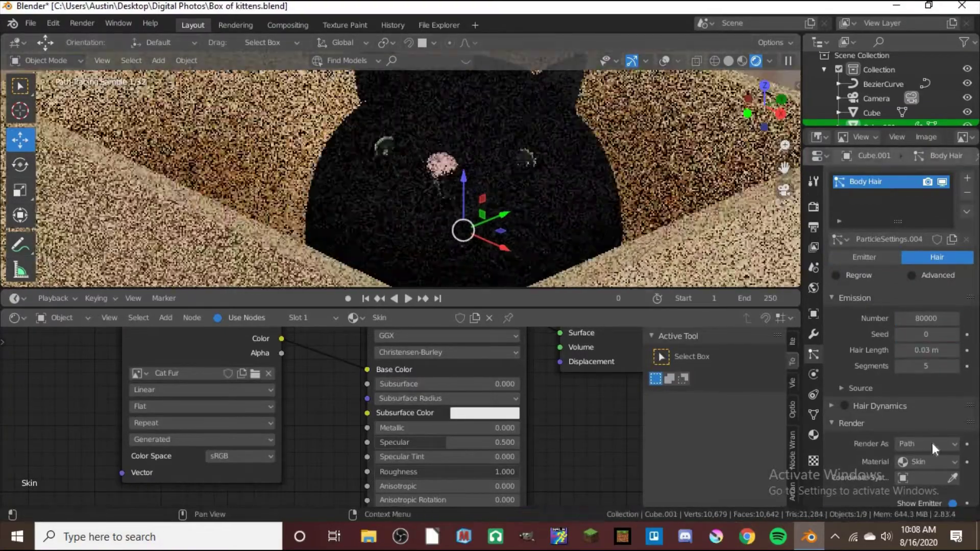
- Keep the hair rendering as Path and save the file
scroll(932, 443, "down", 1)
left_click(927, 415)
key("ctrl+s")
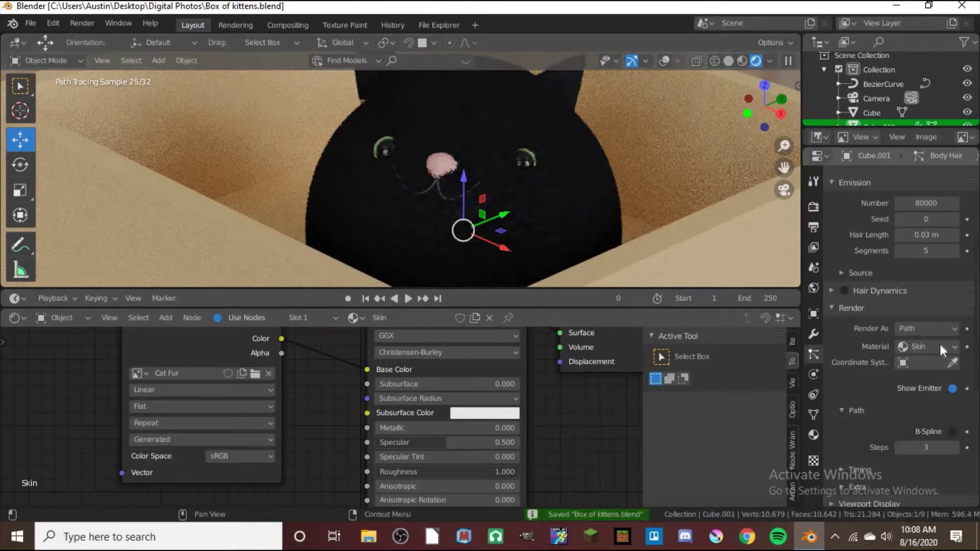
scroll(941, 346, "down", 2)
scroll(447, 435, "down", 2)
- Return the cat to Object Mode, view it in local view, and save
key("ctrl+Tab")
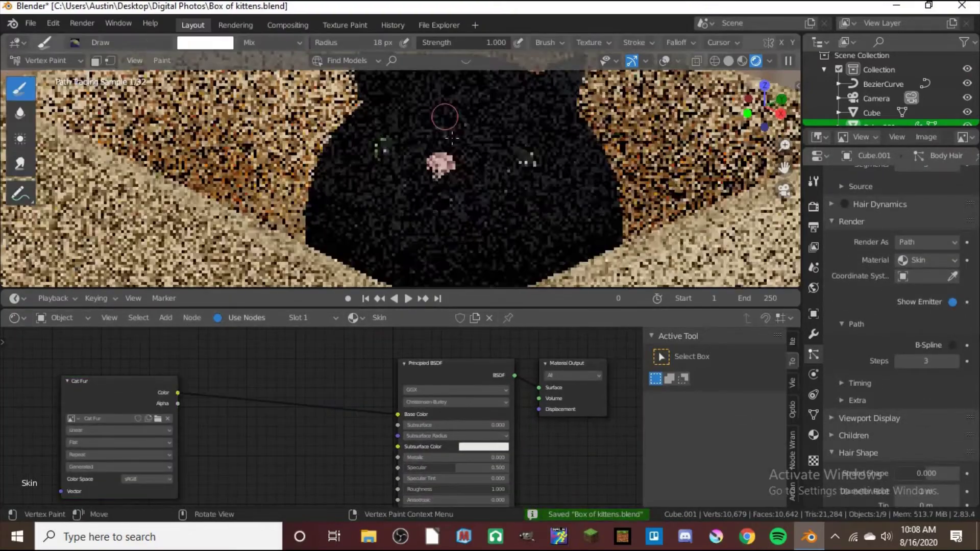
key("z")
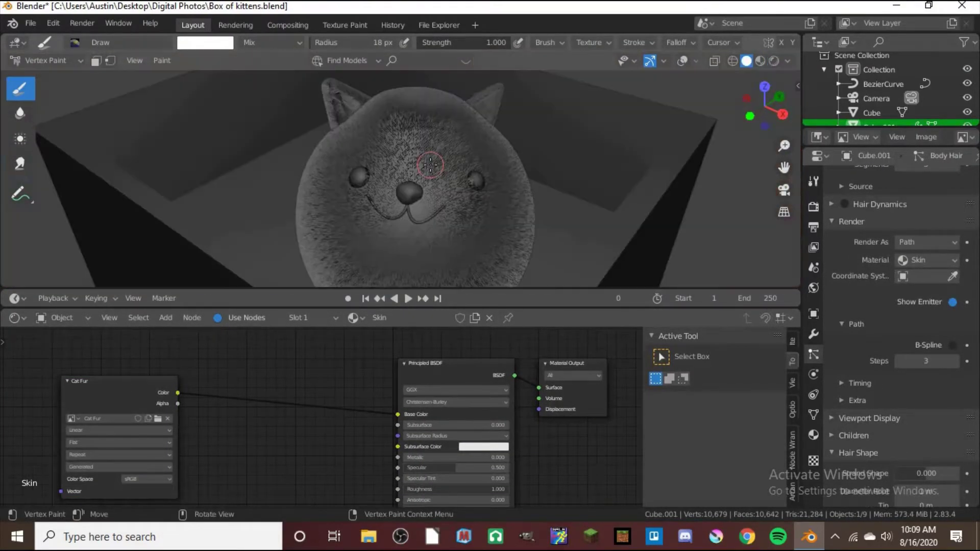
key("ctrl+Tab")
key("ctrl+Tab")
left_click(526, 131)
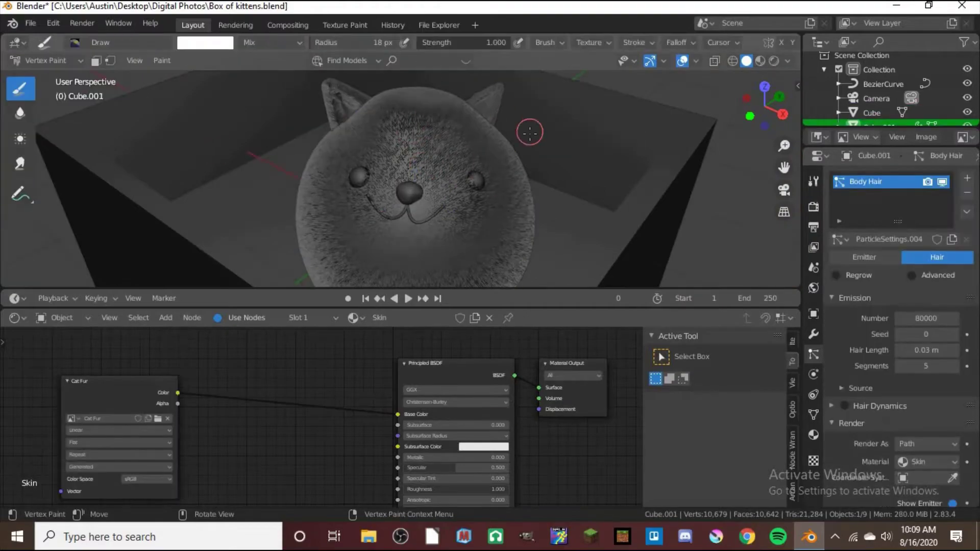
key("ctrl+Tab")
middle_click_drag(525, 131, 789, 186)
left_click(789, 190)
key("KP_Divide")
key("KP_Divide")
key("z")
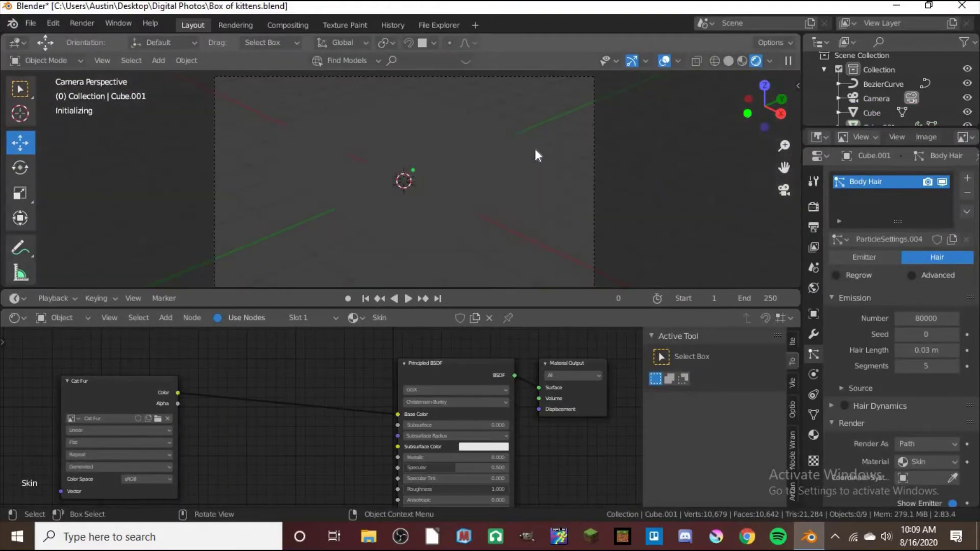
key("ctrl+s")
scroll(882, 302, "down", 10)
- Take the black cat into Particle Edit and back to Object Mode, isolating the head
left_click(414, 203)
key("ctrl+Tab")
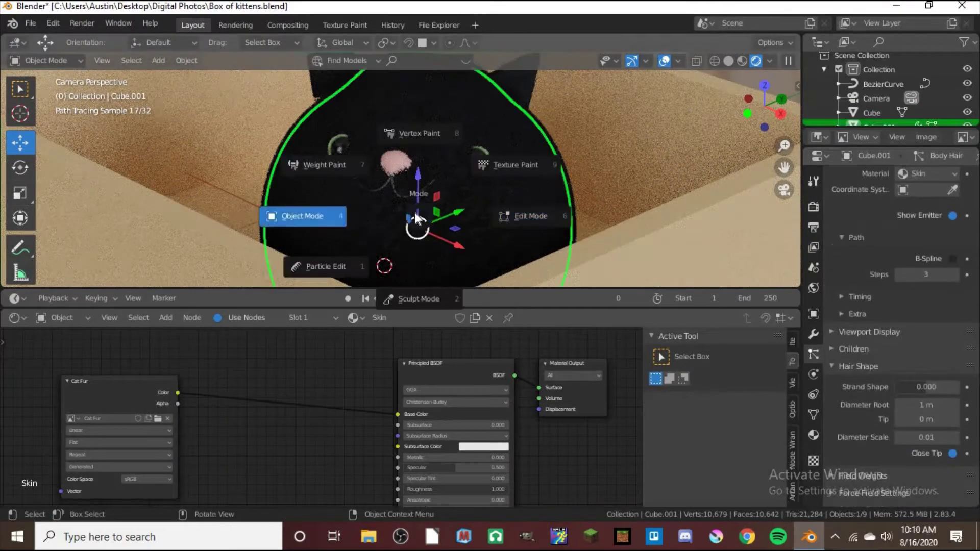
key("1")
middle_click_drag(395, 181, 433, 168)
scroll(499, 163, "down", 3)
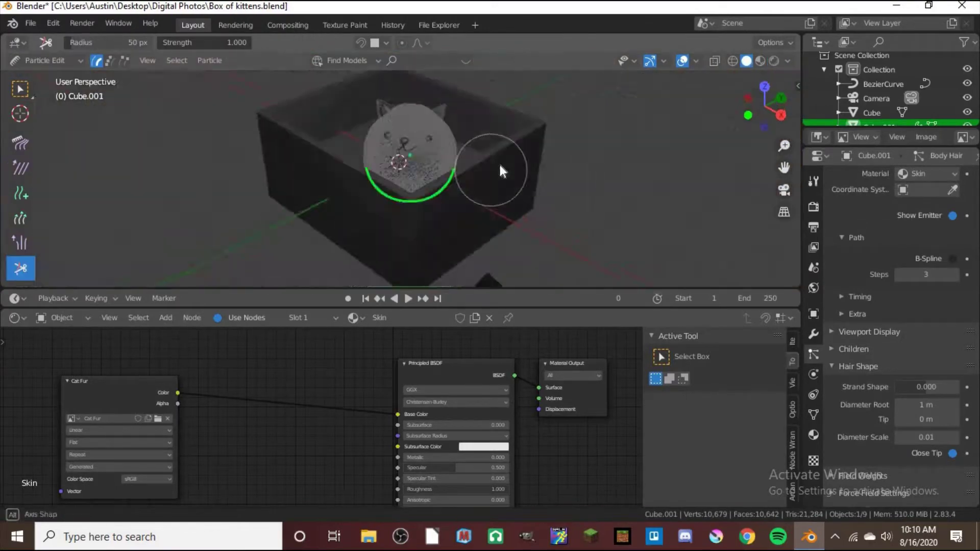
scroll(310, 209, "up", 4)
key("ctrl+Tab")
key("4")
key("KP_Divide")
- Show the head in Material Preview, inspect the face, return to Object Mode and save
left_click(354, 203)
key("z")
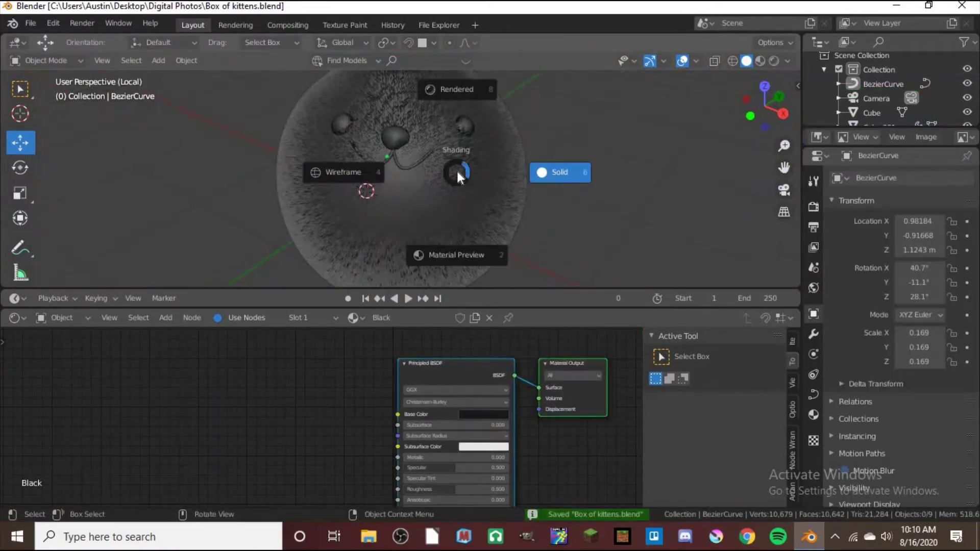
key("ctrl+z")
scroll(391, 183, "up", 2)
left_click(378, 258)
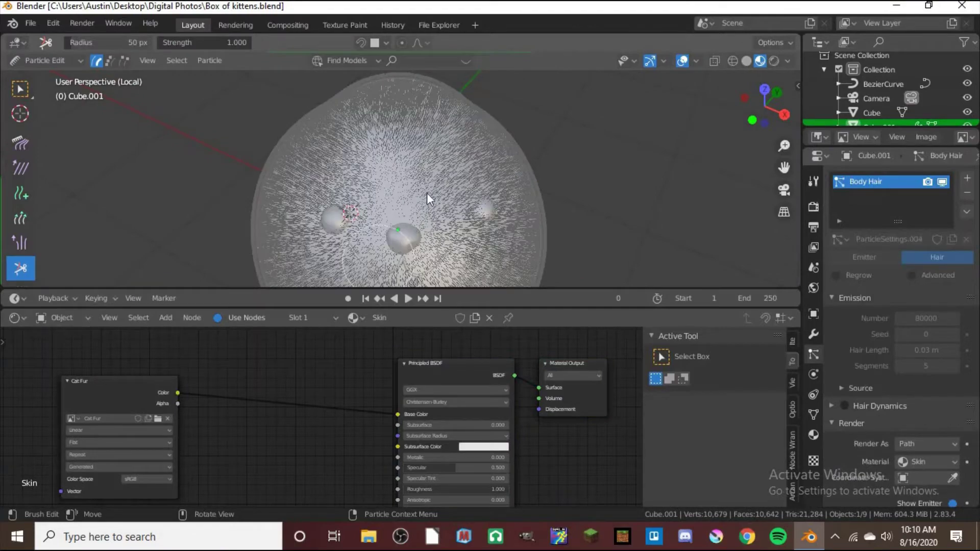
middle_click_drag(423, 201, 393, 164)
key("ctrl+Tab")
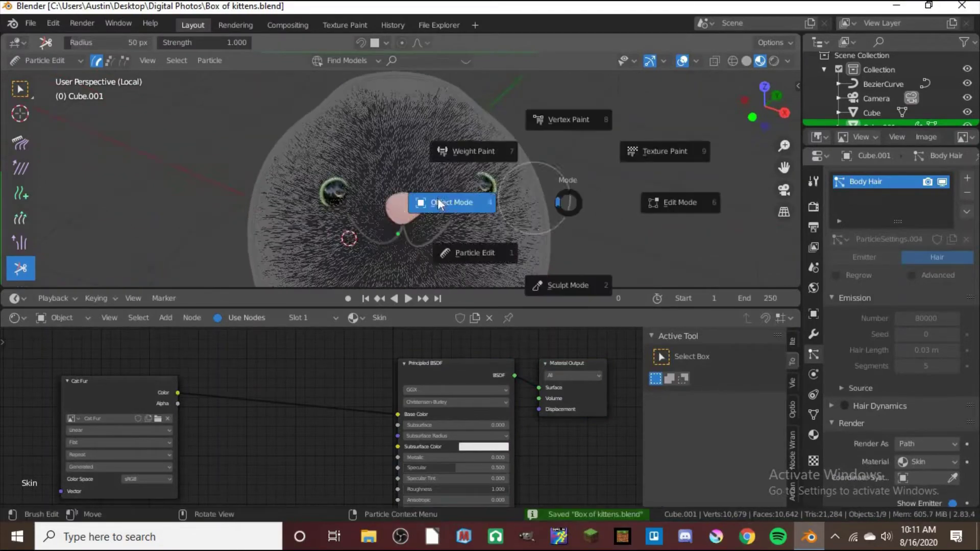
left_click(467, 210)
key("ctrl+s")
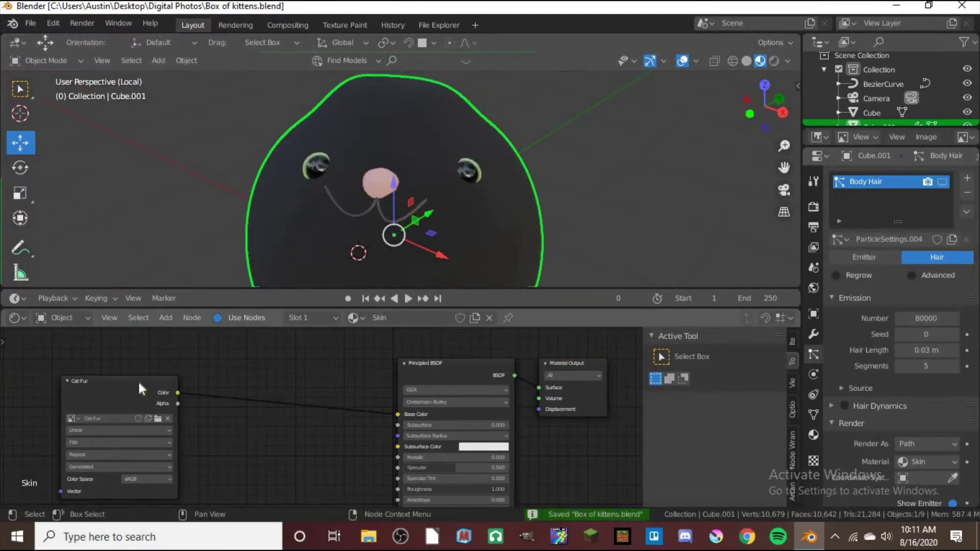
- Put the head into Texture Paint mode in the Texture Paint workspace, undoing a stray stroke
left_click(345, 25)
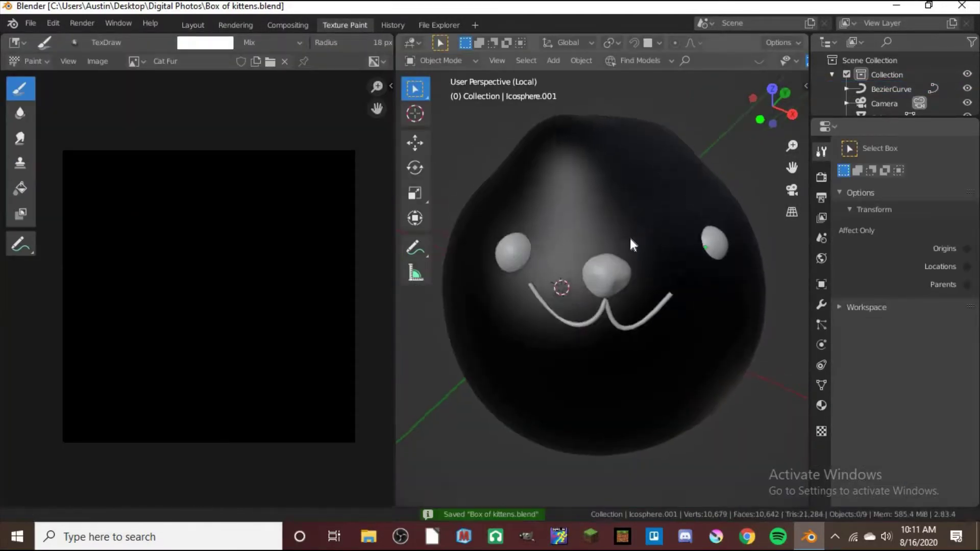
key("ctrl+Tab")
left_click(636, 81)
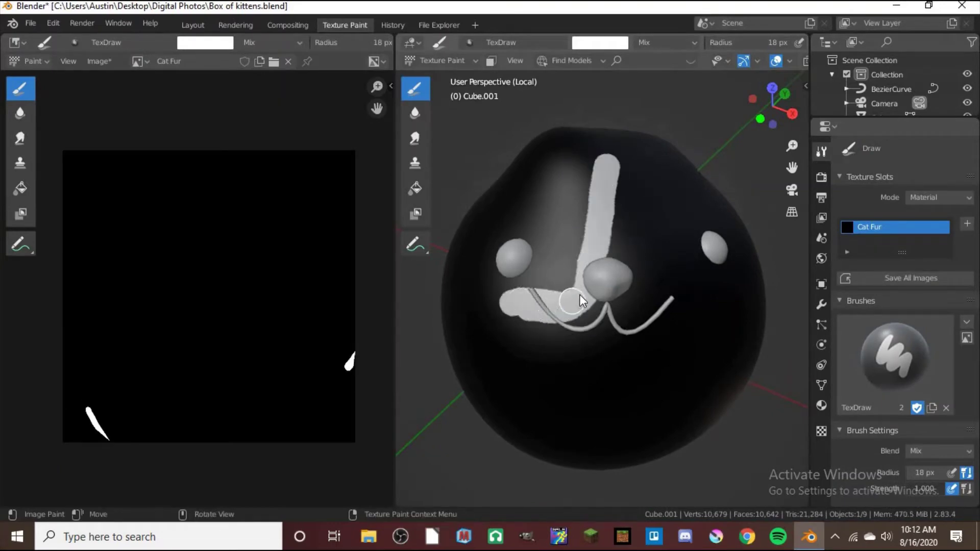
key("ctrl+z")
- Paint white over the face stripe and lower body with an 83 px brush
left_click_drag(602, 171, 526, 304)
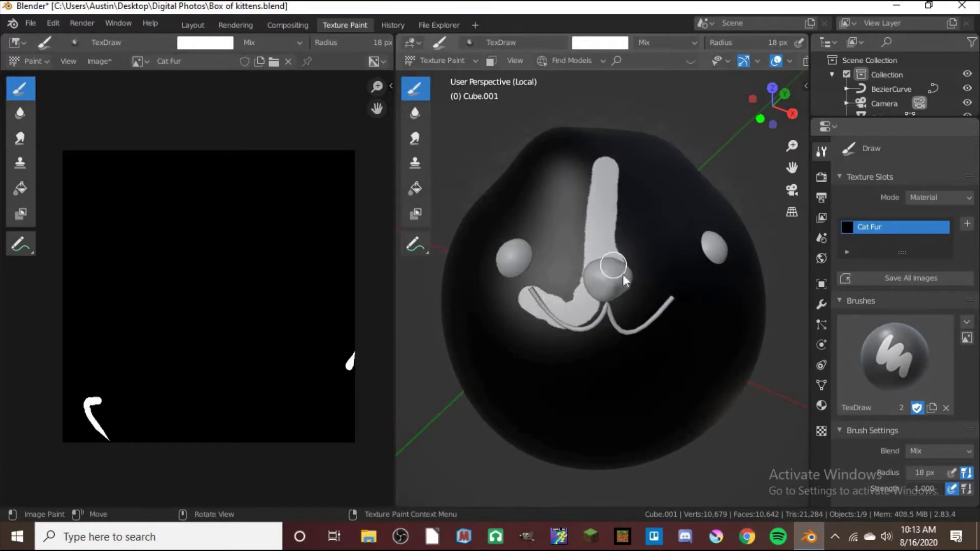
mouse_move(590, 291)
middle_mouse_down()
mouse_move(582, 268)
mouse_move(654, 242)
mouse_move(624, 221)
mouse_move(724, 277)
mouse_move(672, 322)
mouse_move(568, 371)
mouse_move(562, 238)
middle_mouse_up()
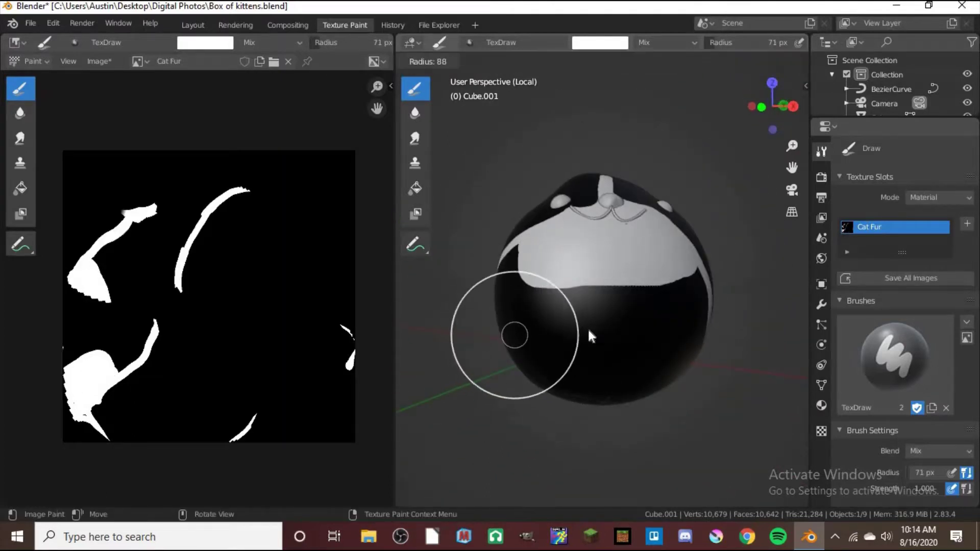
left_click(587, 327)
mouse_move(587, 327)
left_mouse_down()
mouse_move(592, 296)
mouse_move(607, 307)
left_mouse_up()
middle_click_drag(608, 307, 620, 324)
left_click_drag(620, 324, 629, 249)
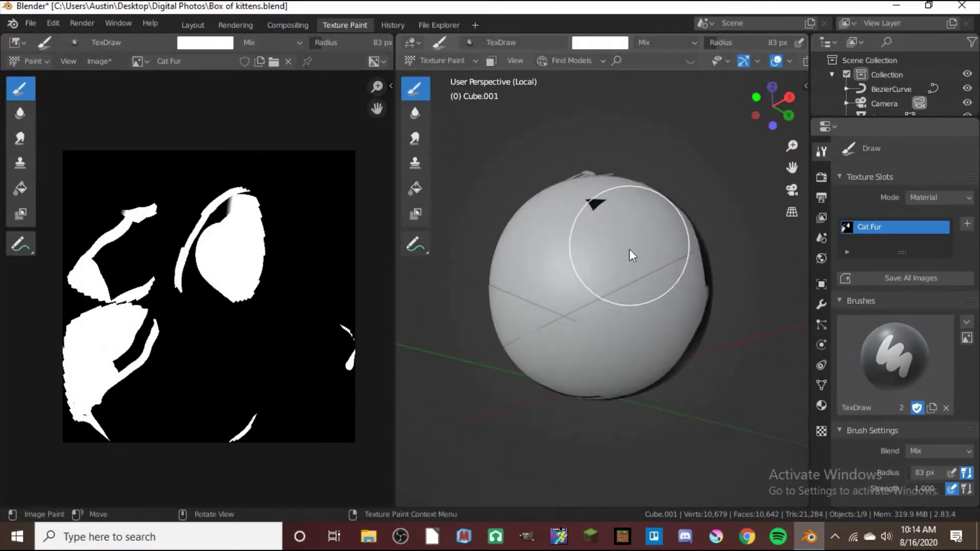
mouse_move(629, 249)
middle_mouse_down()
mouse_move(591, 281)
mouse_move(523, 279)
mouse_move(537, 355)
middle_mouse_up()
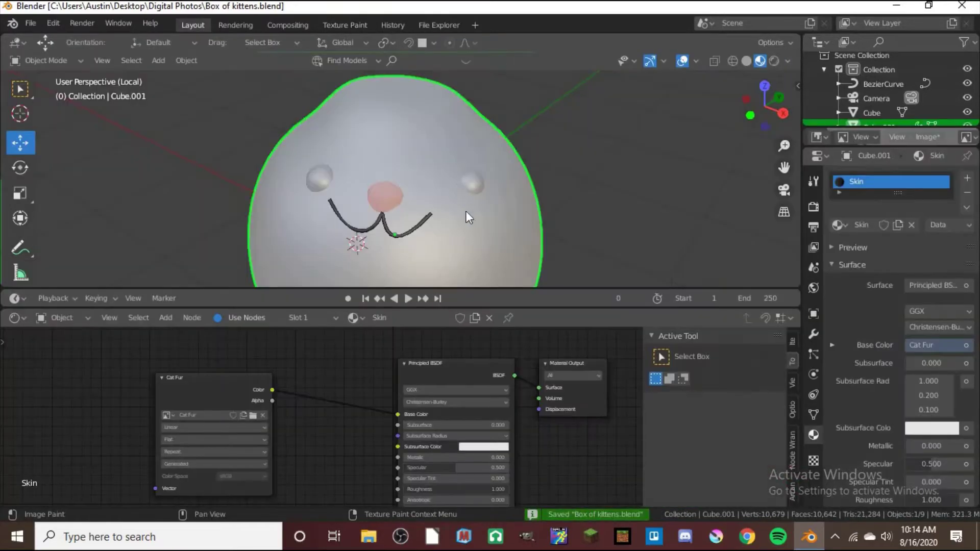
- Save the painted texture as Cat Fur.png and save Box of kittens.blend
left_click(345, 25)
key("shift+alt+s")
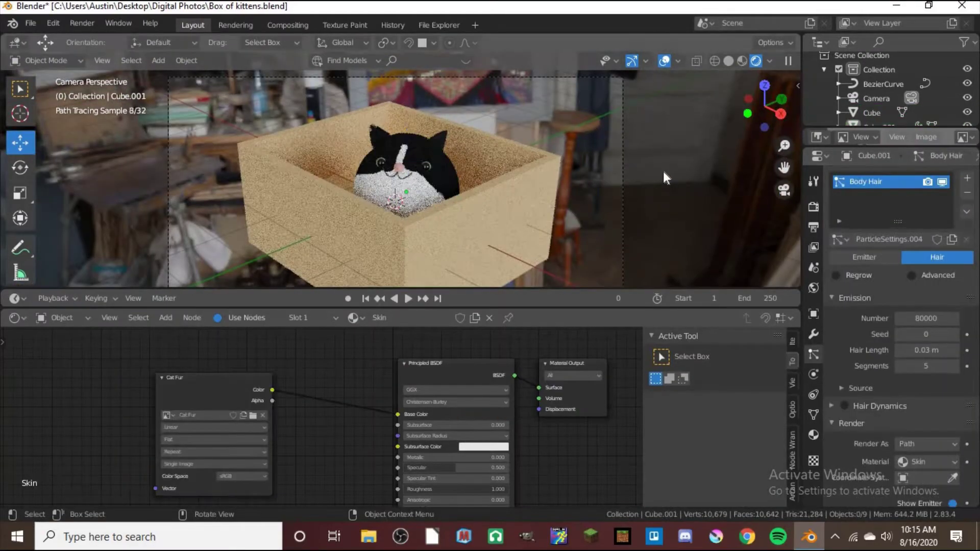
key("ctrl+s")
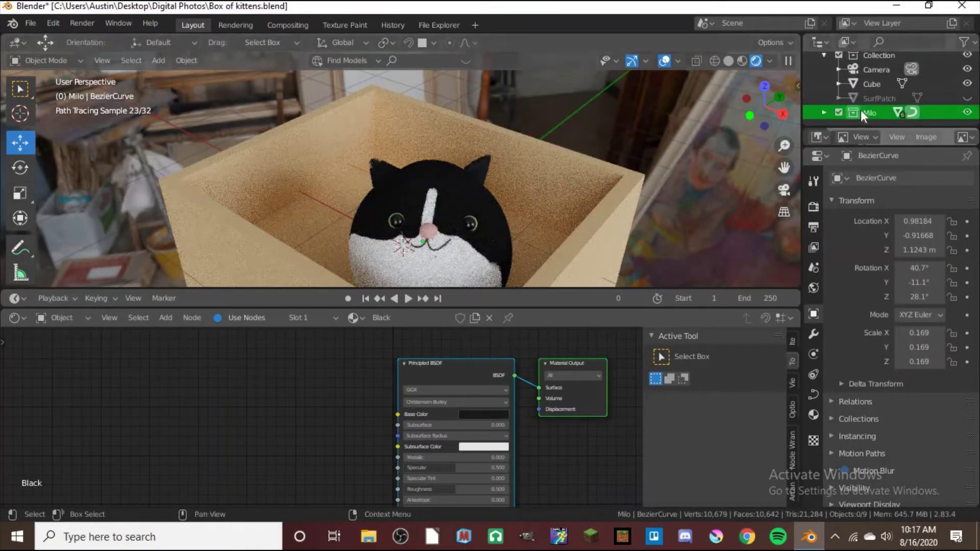
- Duplicate the Milo cat into a new Shylo collection beside the first cat
right_click(861, 109)
left_click(861, 109)
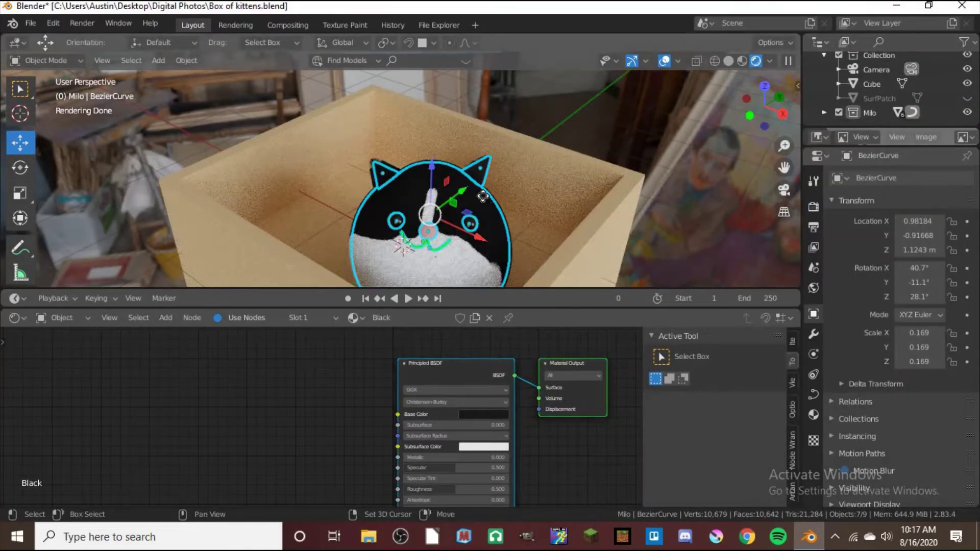
key("shift+d")
type("mShylo")
key("Return")
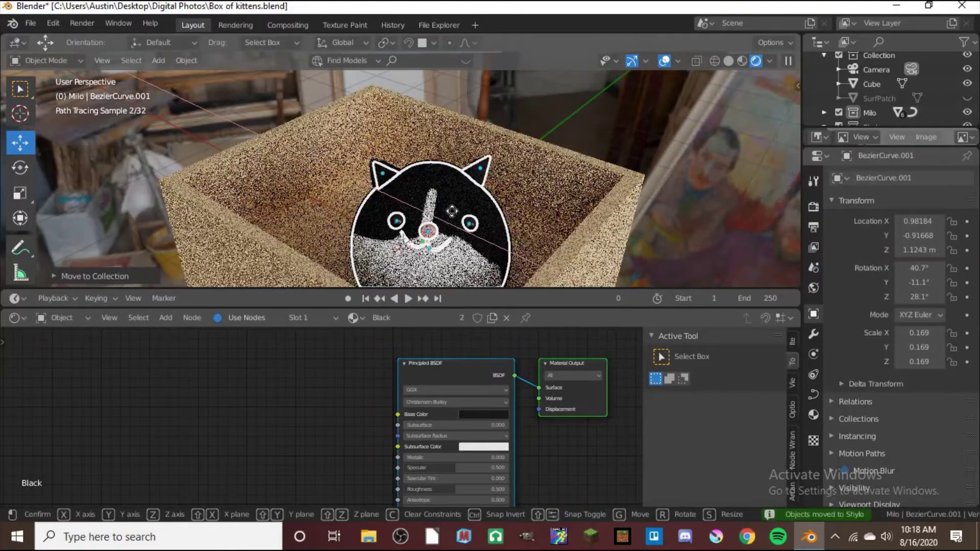
left_click(399, 214)
- Move the black-and-white cat's curve to the left side of the box
scroll(748, 144, "up", 3)
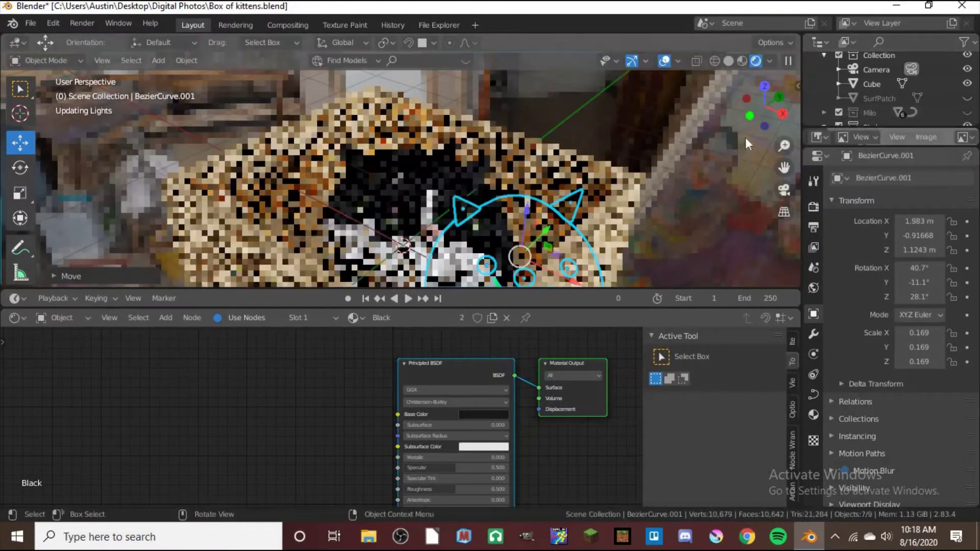
scroll(899, 92, "down", 2)
left_click(878, 98)
left_click(870, 84)
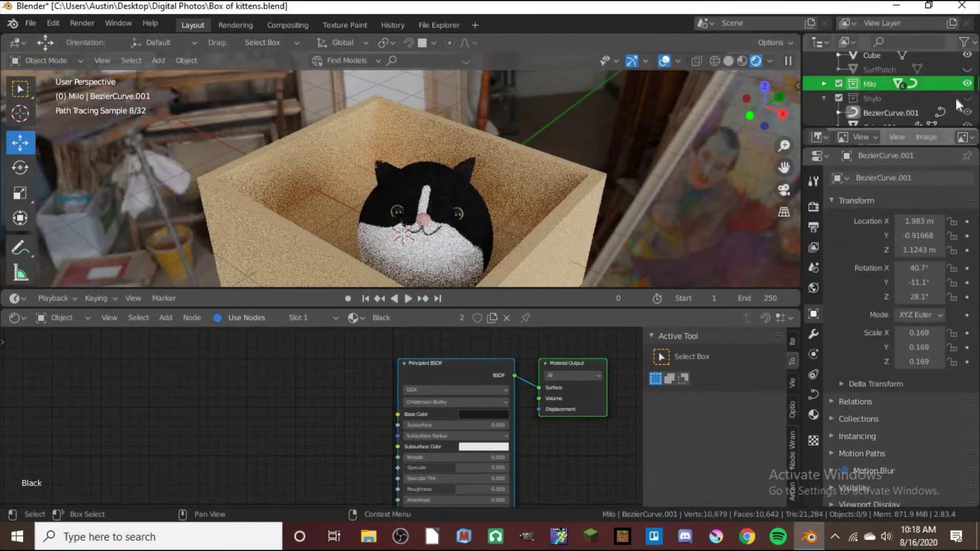
left_click(878, 98)
key("g")
left_click(549, 203)
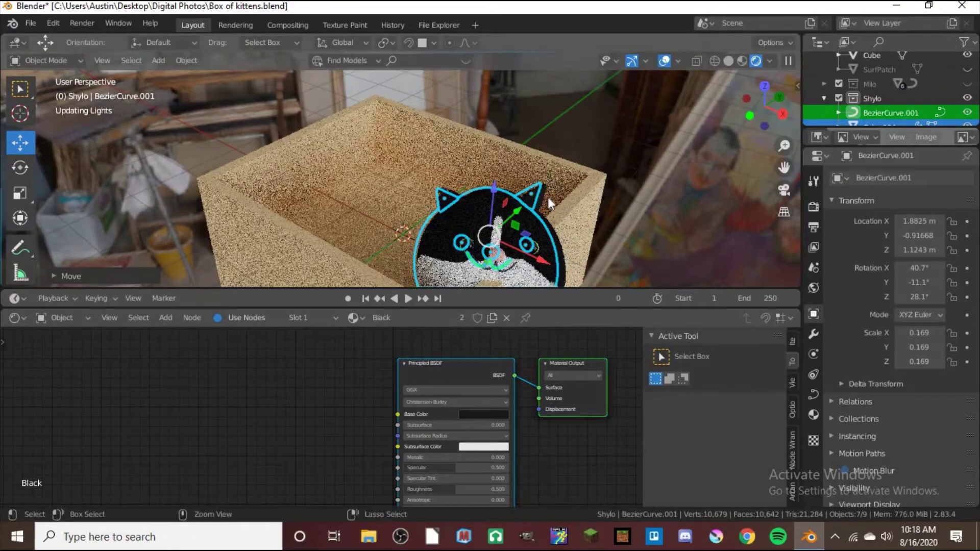
key("g")
left_click(429, 199)
key("g")
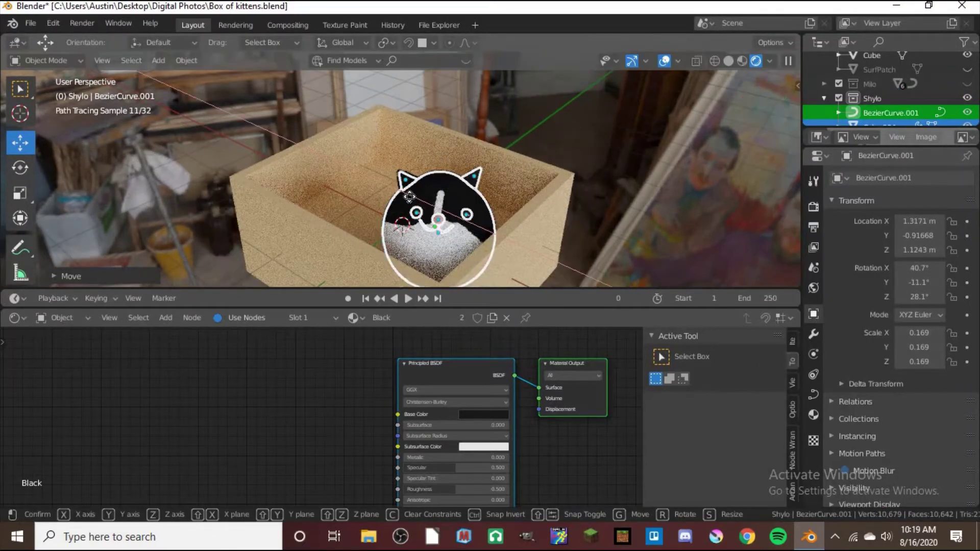
left_click(306, 136)
- Give the head Cube.004's hair its own Skin.001 material copied from Skin, then save
left_click(878, 98)
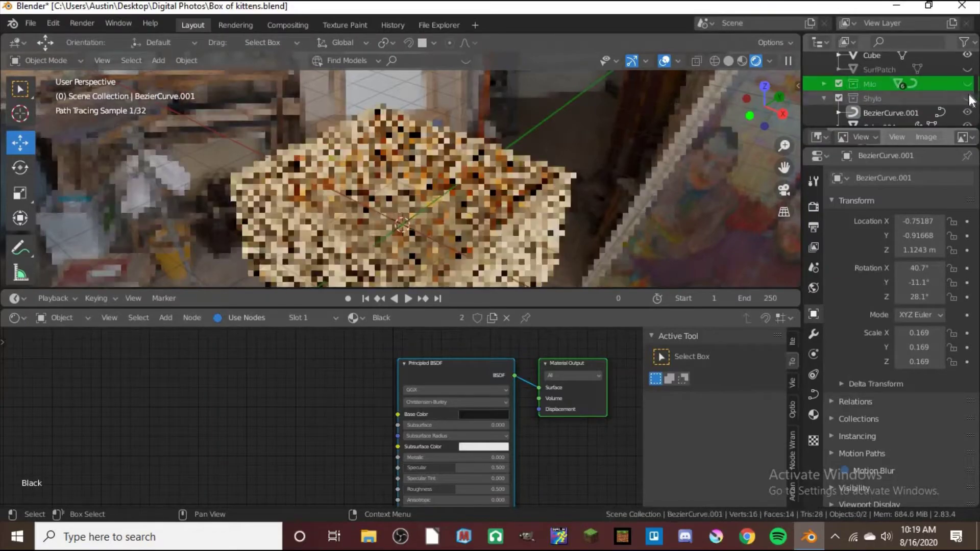
key("ctrl+s")
left_click(409, 205)
middle_click_drag(440, 442, 562, 393)
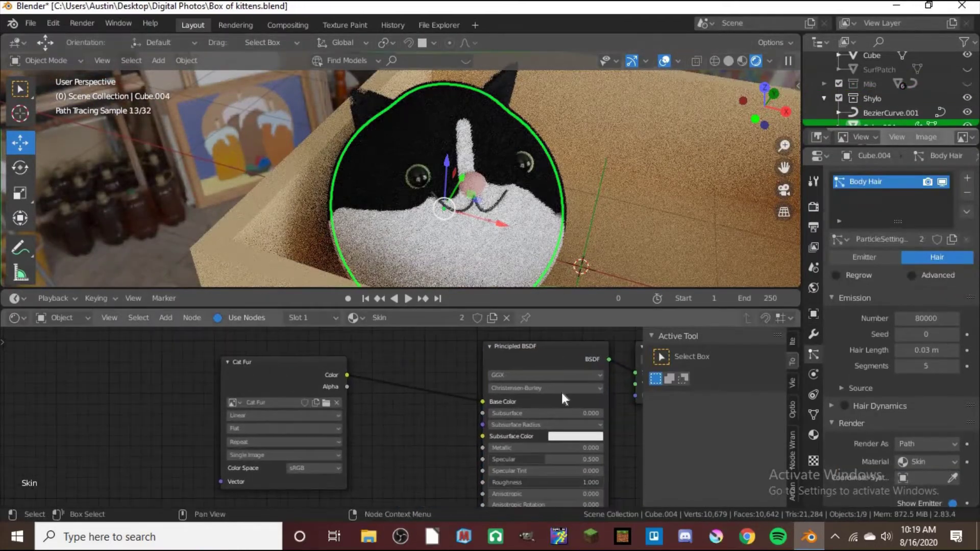
scroll(936, 306, "down", 5)
left_click(814, 435)
left_click(878, 227)
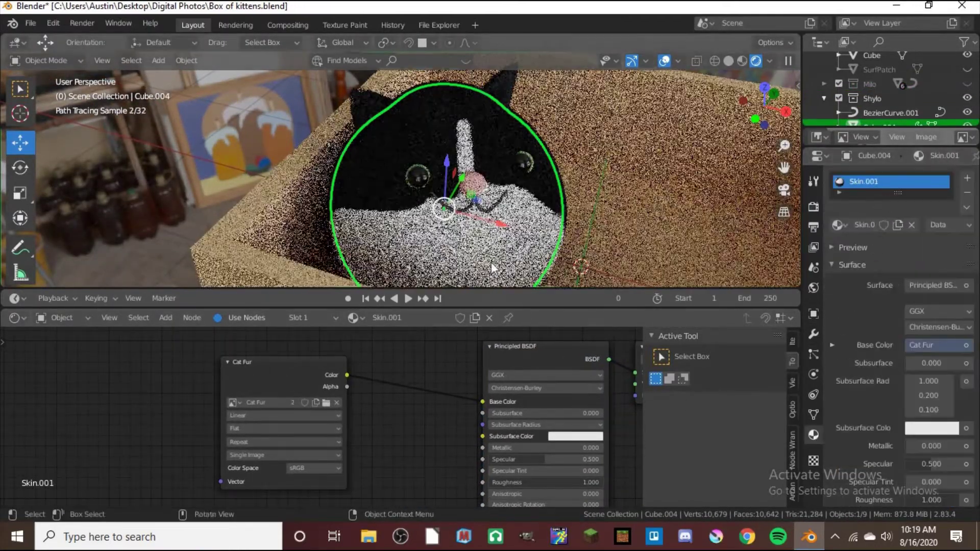
left_click(814, 355)
key("ctrl+s")
scroll(956, 327, "down", 3)
scroll(956, 327, "down", 2)
- Replace the Cat Fur image in the Image Texture node with a new image named 'Shylo Fur'
middle_click_drag(327, 445, 316, 445)
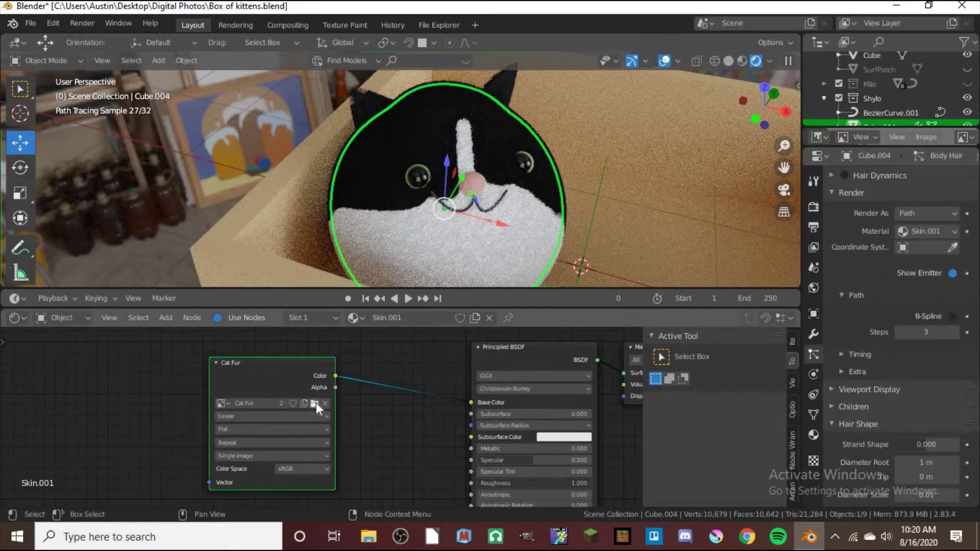
left_click(325, 403)
left_click(248, 408)
type("Shylo Fur")
key("Return")
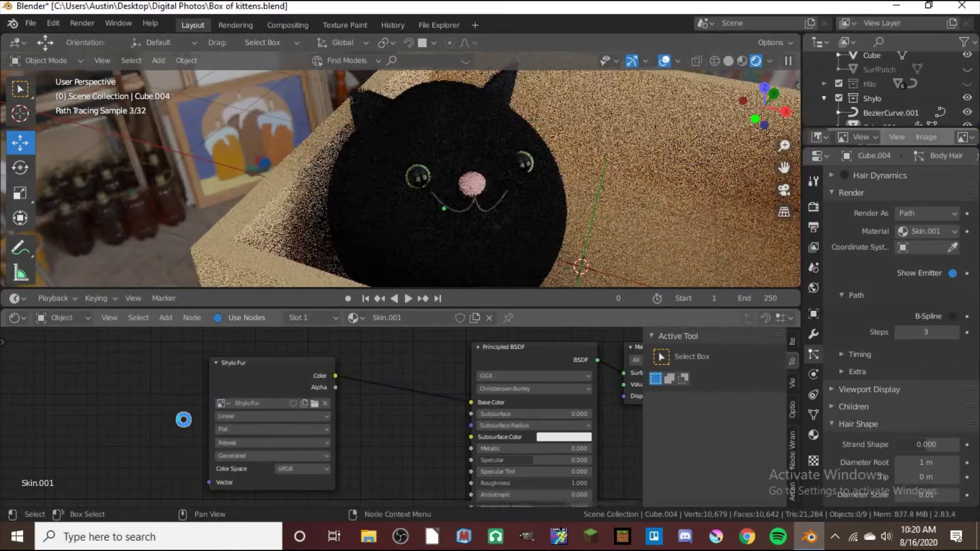
- In Texture Paint, isolate and select Shylo's head Cube.004, then save the blend file
left_click(346, 25)
left_click(521, 304)
mouse_move(696, 197)
middle_mouse_down()
mouse_move(587, 274)
mouse_move(655, 280)
middle_mouse_up()
key("KP_Divide")
left_click(621, 353)
key("ctrl+s")
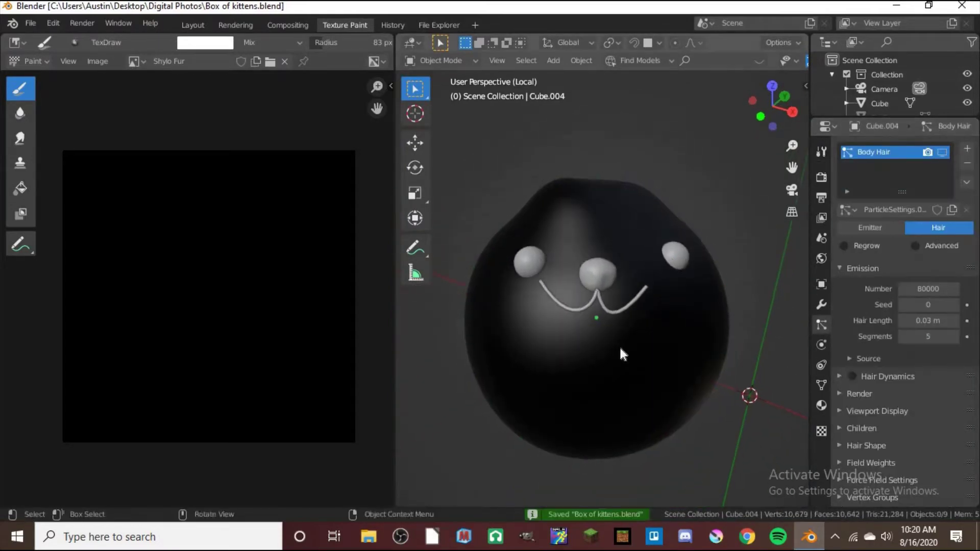
- Paint the fur image brown and save it as Shylo Fur.png
left_click(226, 46)
left_click(230, 131)
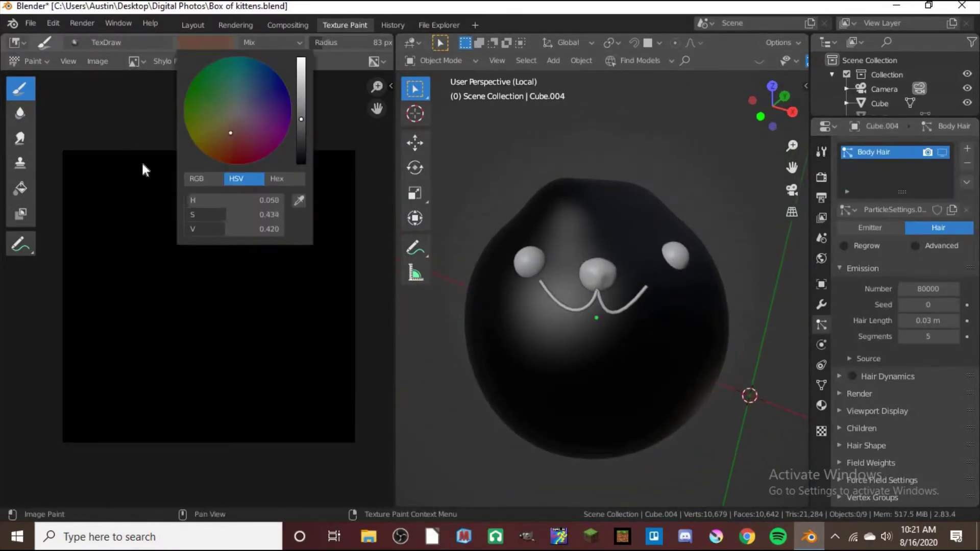
mouse_move(142, 164)
left_mouse_down()
mouse_move(168, 404)
mouse_move(334, 343)
left_mouse_up()
key("ctrl+shift+s")
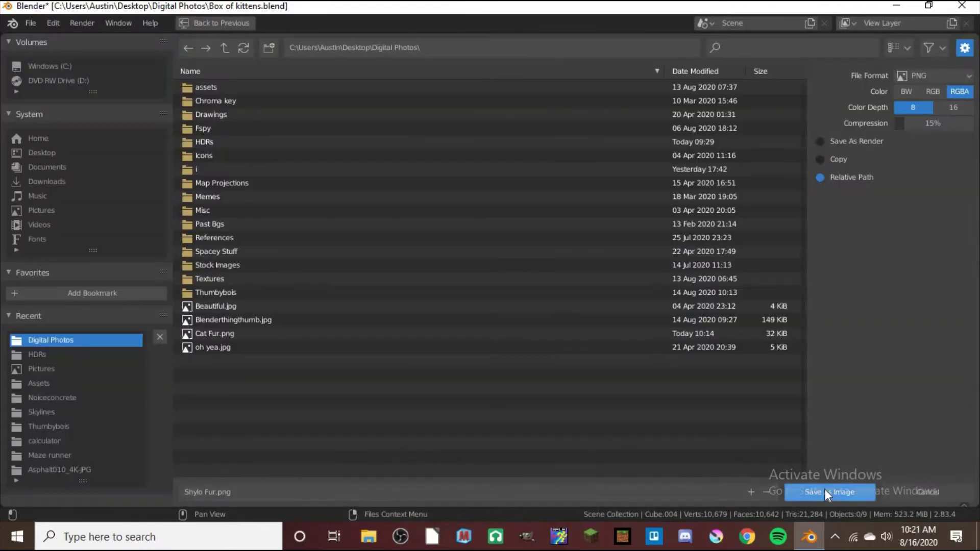
key("Return")
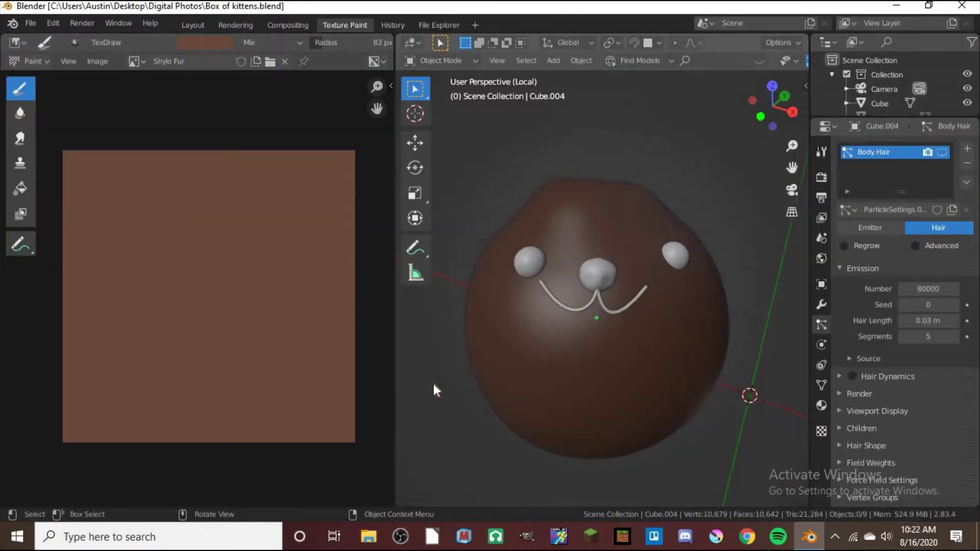
- Repaint the whole Shylo Fur image solid orange and save the image
left_click(205, 43)
left_click(301, 65)
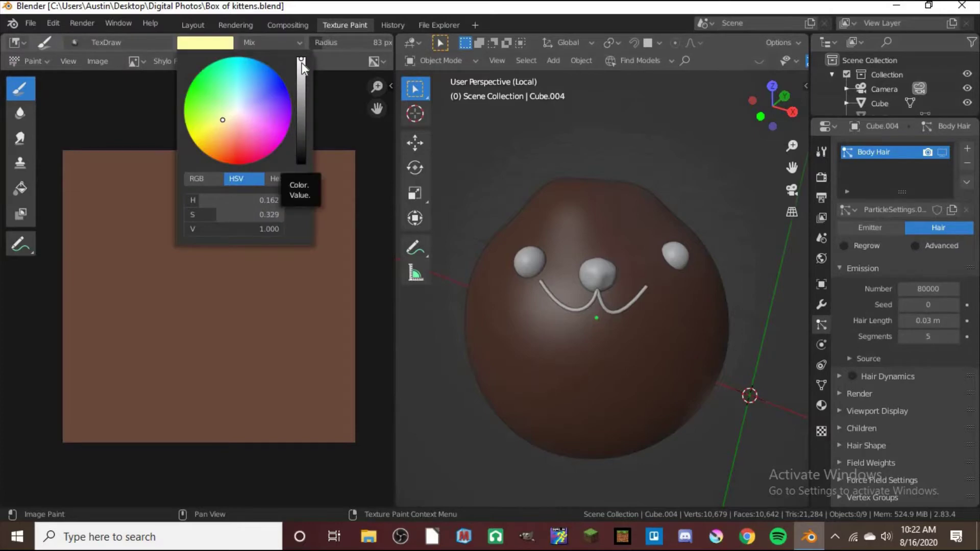
left_click(204, 43)
left_click(225, 141)
left_click(302, 88)
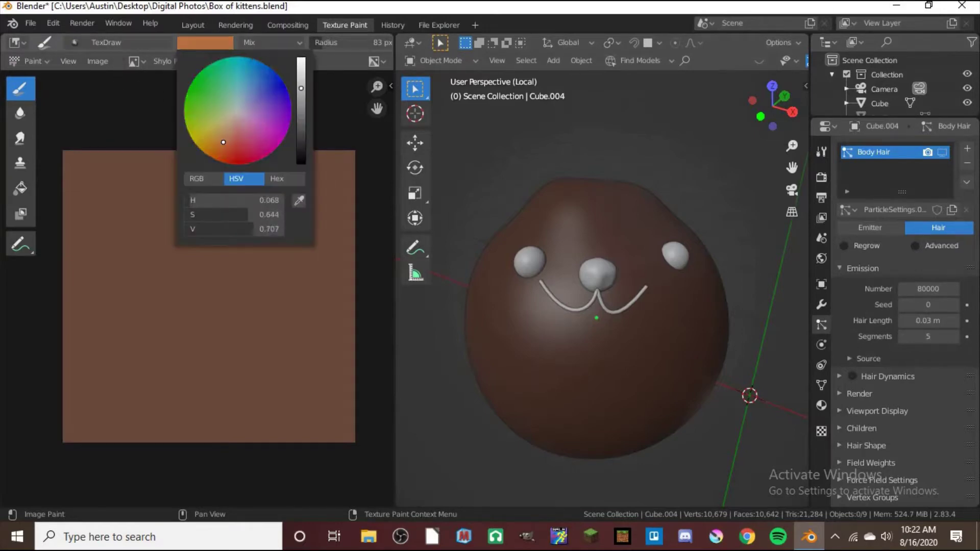
mouse_move(153, 158)
left_mouse_down()
mouse_move(106, 308)
mouse_move(221, 266)
left_mouse_up()
left_click_drag(332, 169, 357, 353)
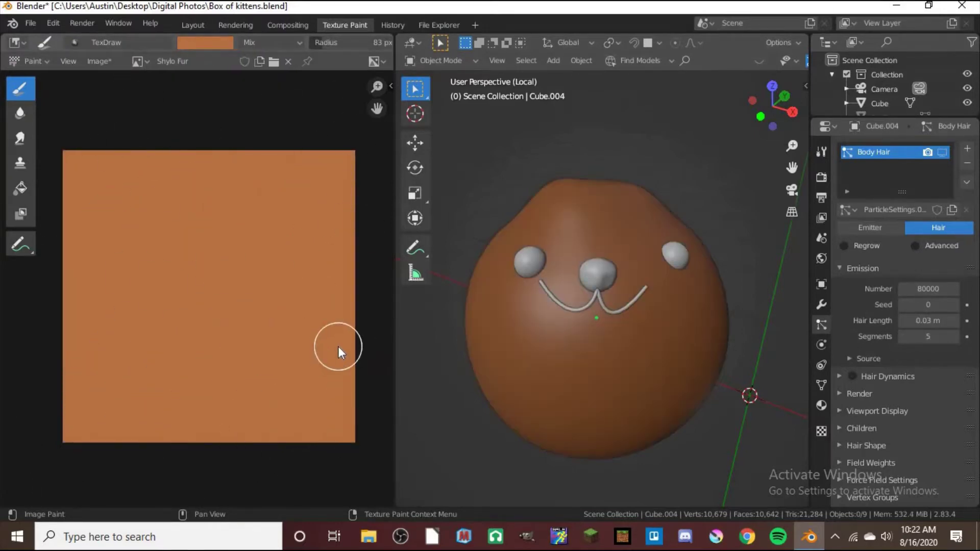
key("s")
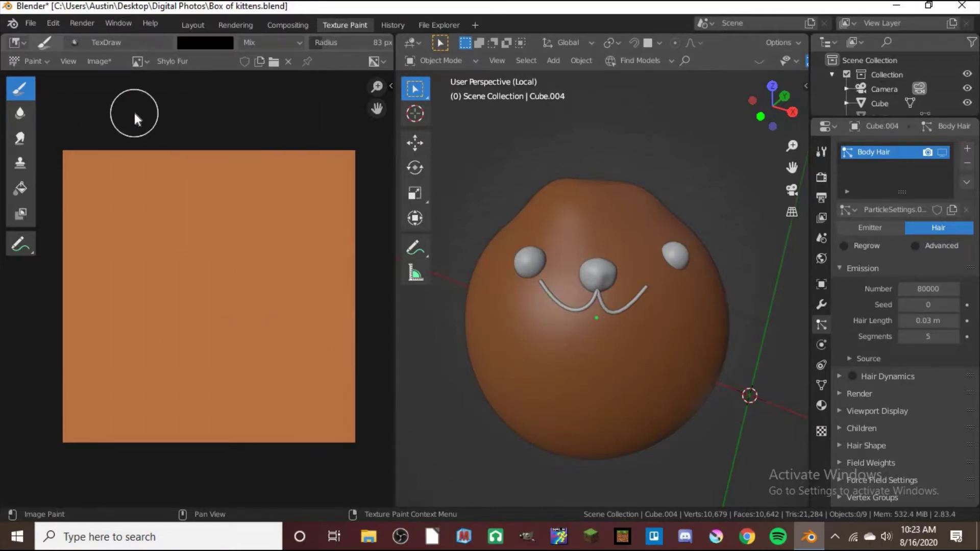
key("alt+s")
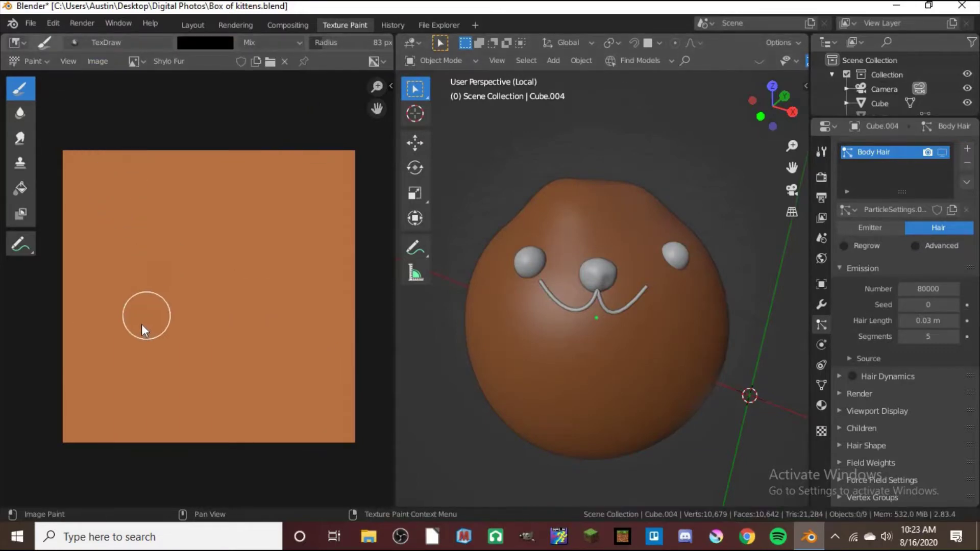
- Enter Texture Paint mode, save, and paint a black stripe on the cat's forehead
key("ctrl+Tab")
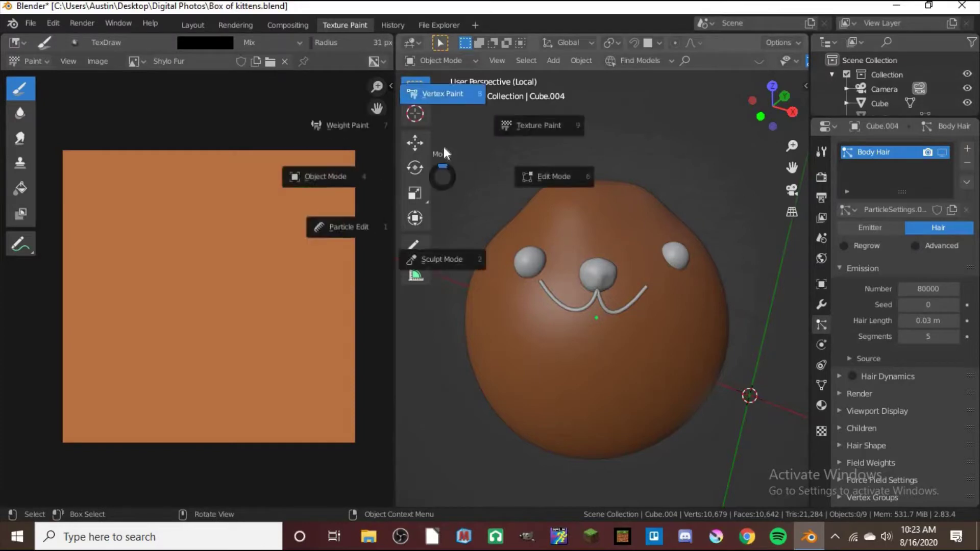
left_click(526, 128)
key("ctrl+s")
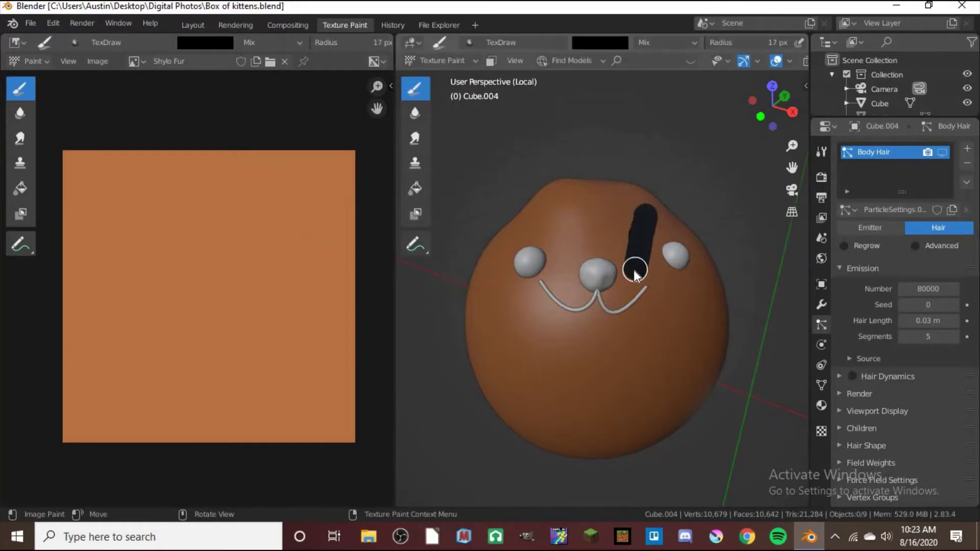
left_click_drag(634, 270, 634, 276)
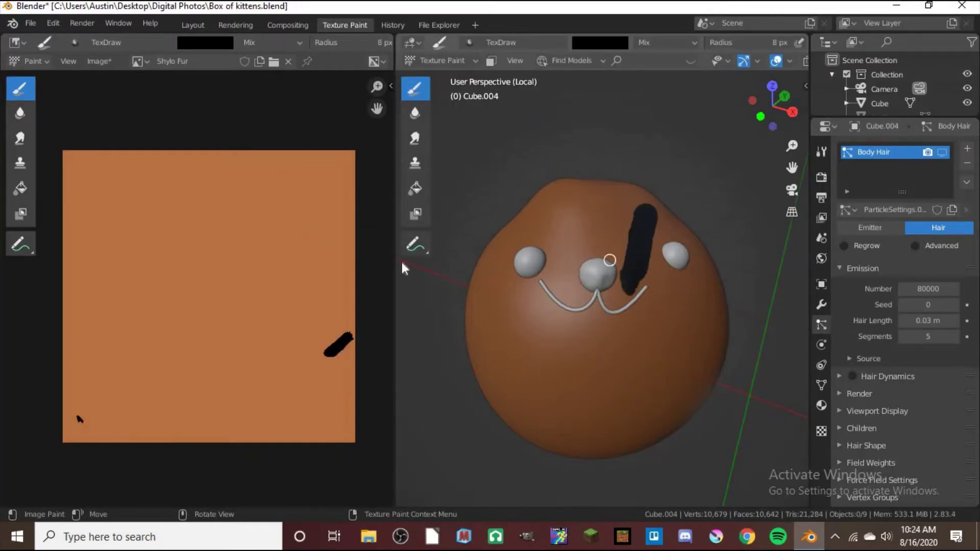
key("ctrl+Tab")
middle_click_drag(729, 286, 631, 265)
key("ctrl+Tab")
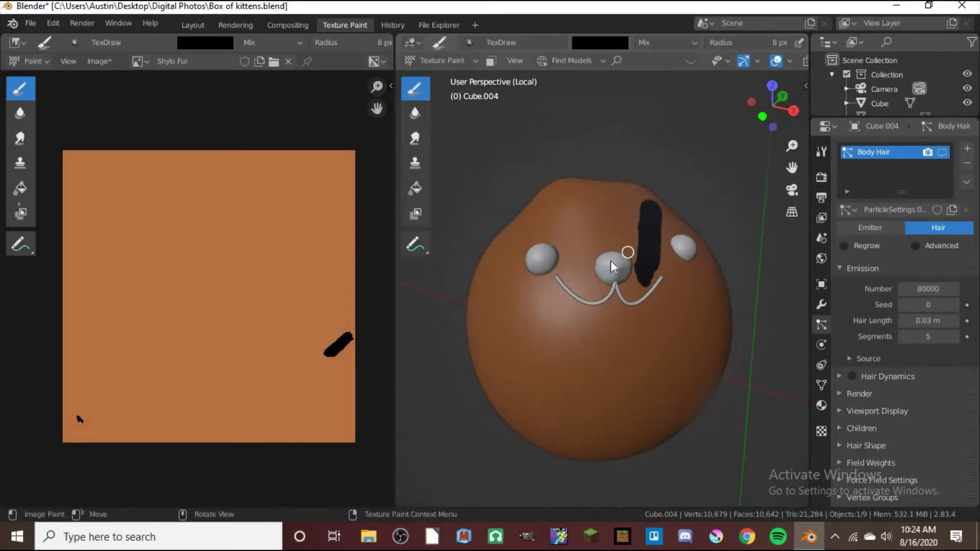
- Paint a dark grey stripe between the eyes and light grey patches above both eyes
left_click(601, 43)
left_click(621, 111)
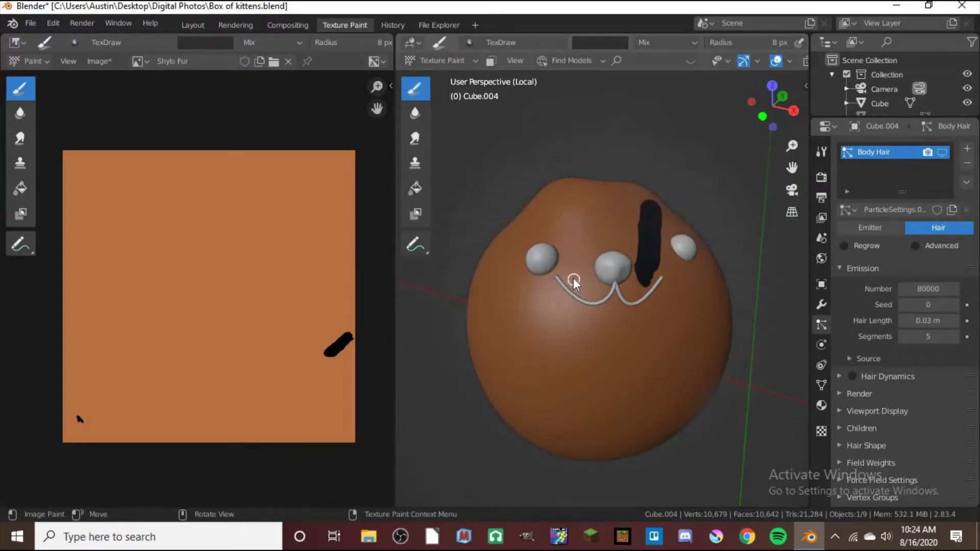
left_click_drag(574, 278, 576, 241)
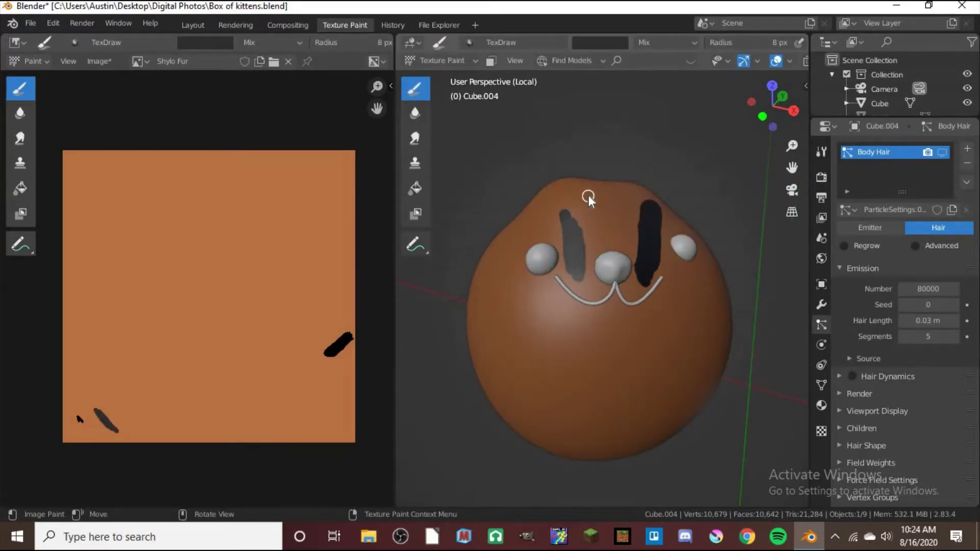
left_click(600, 43)
left_click(584, 157)
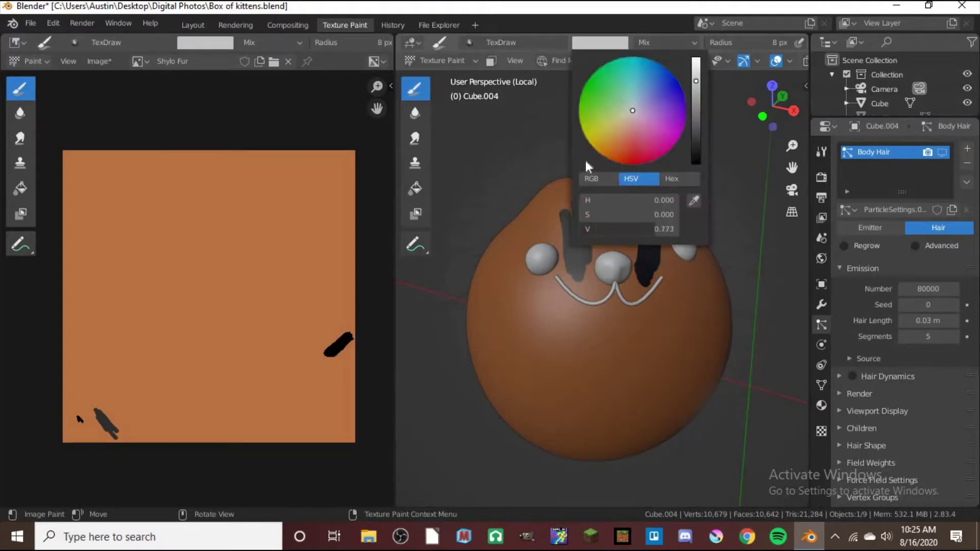
left_click_drag(557, 235, 535, 226)
left_click_drag(649, 253, 664, 230)
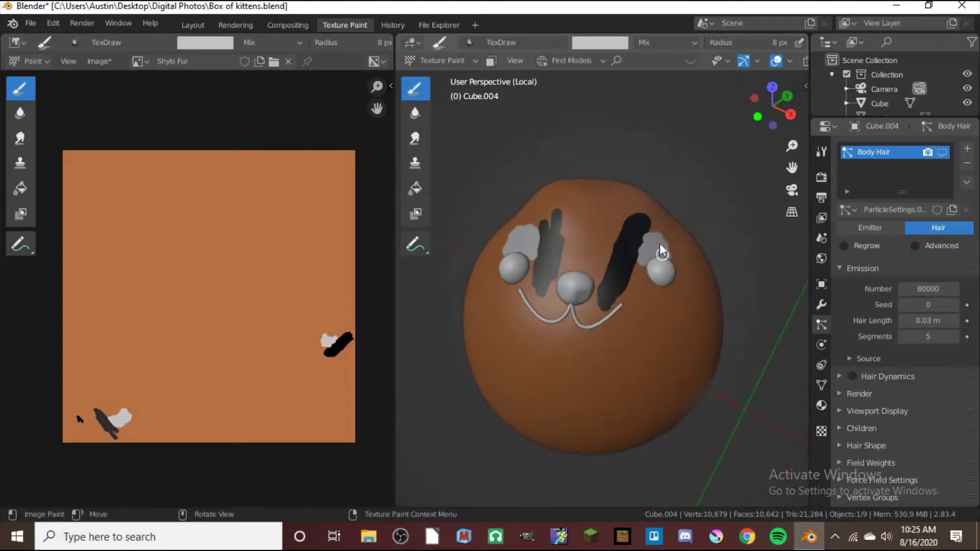
middle_click_drag(563, 270, 589, 263)
- Paint a light grey muzzle patch around the mouth, then set the brush to black
left_click(598, 44)
left_click(613, 97)
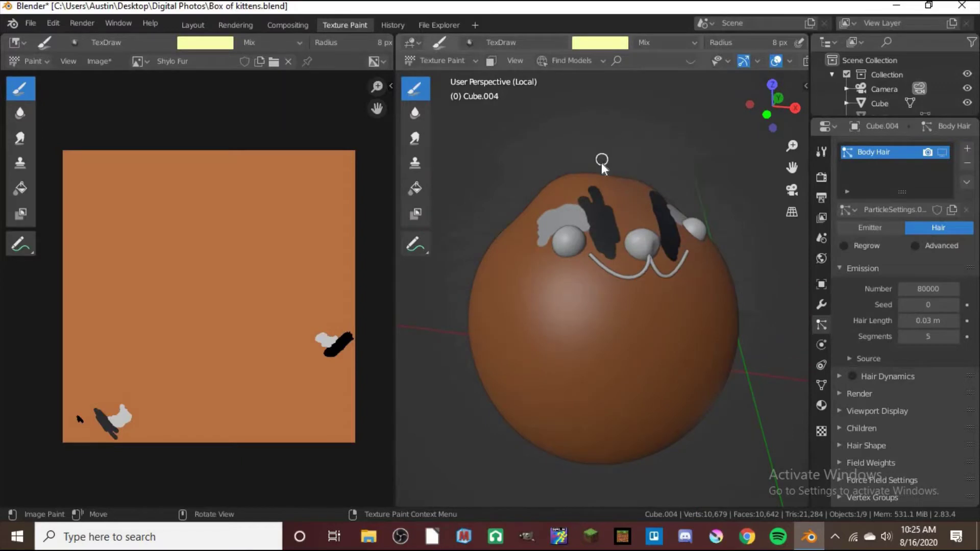
left_click(601, 43)
left_click(629, 108)
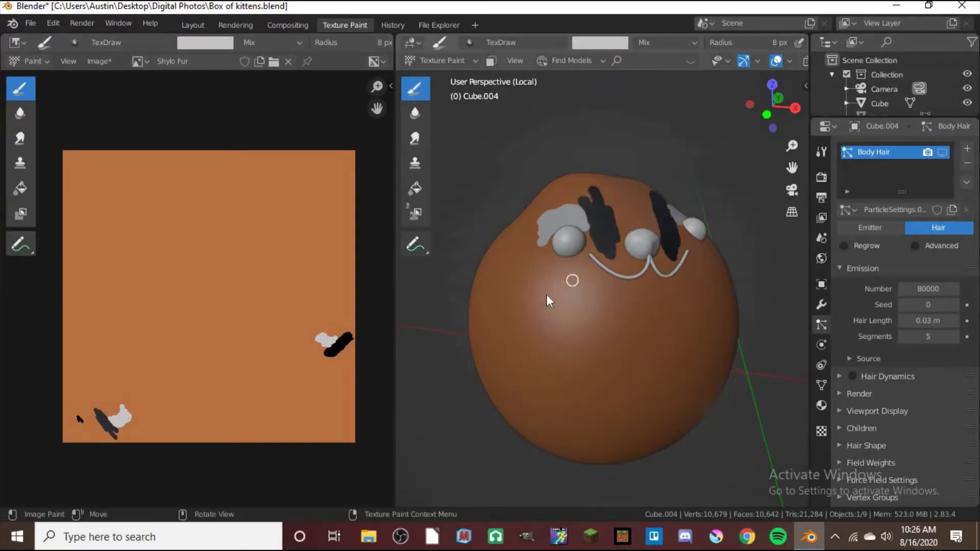
left_click_drag(546, 295, 567, 301)
middle_click_drag(567, 301, 601, 302)
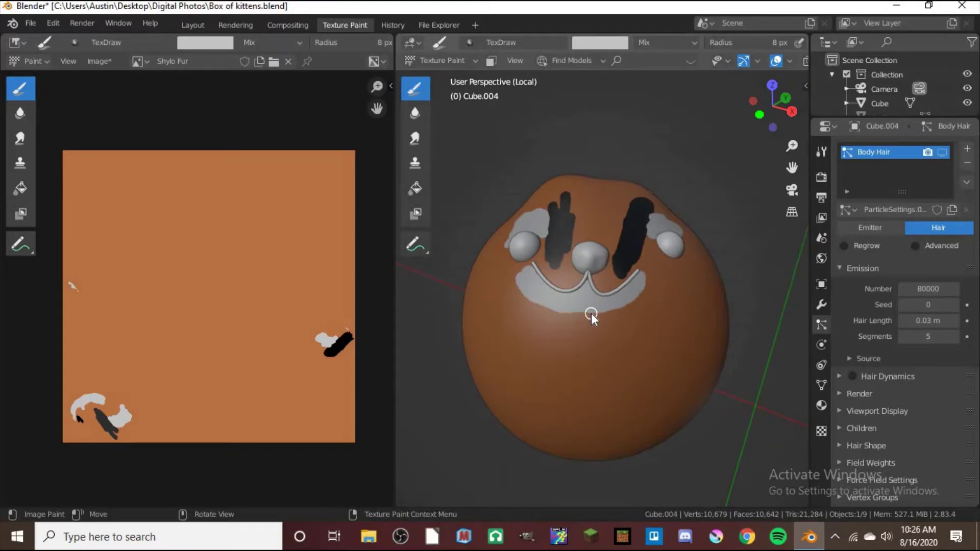
left_click(600, 43)
left_click(700, 148)
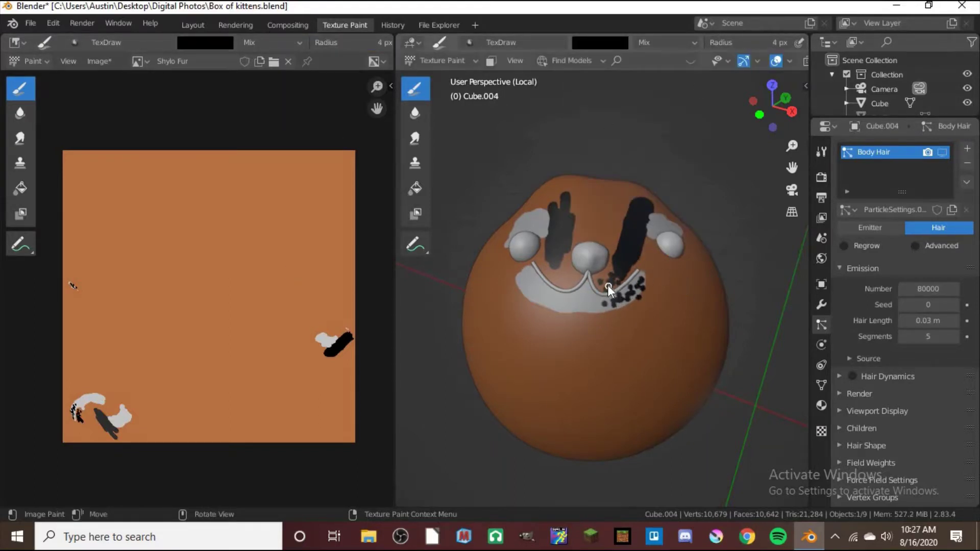
- Try light pink and peach brush colours at about 28 px, then undo the face strokes
scroll(567, 265, "up", 5)
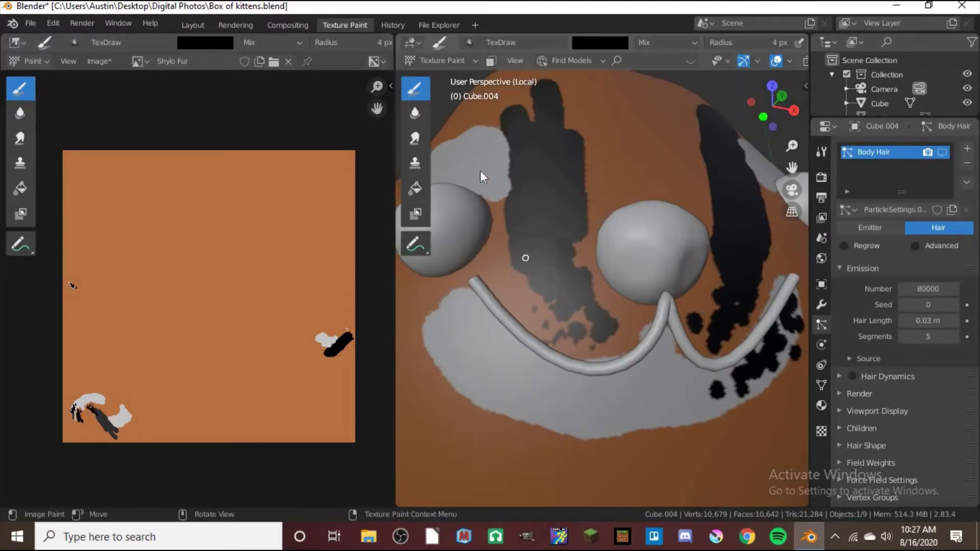
scroll(597, 332, "down", 3)
left_click(599, 43)
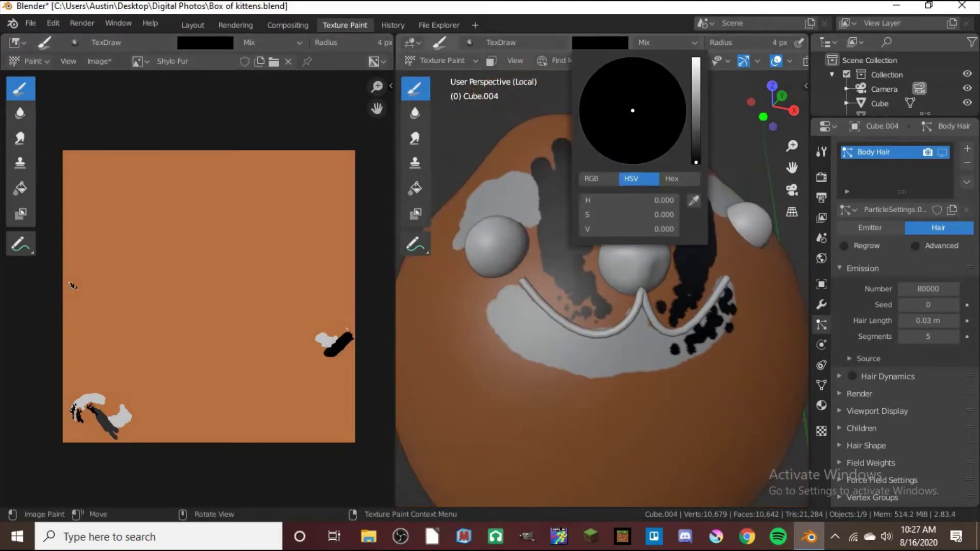
middle_click_drag(628, 178, 606, 61)
left_click(600, 42)
left_click(630, 120)
scroll(468, 165, "down", 5)
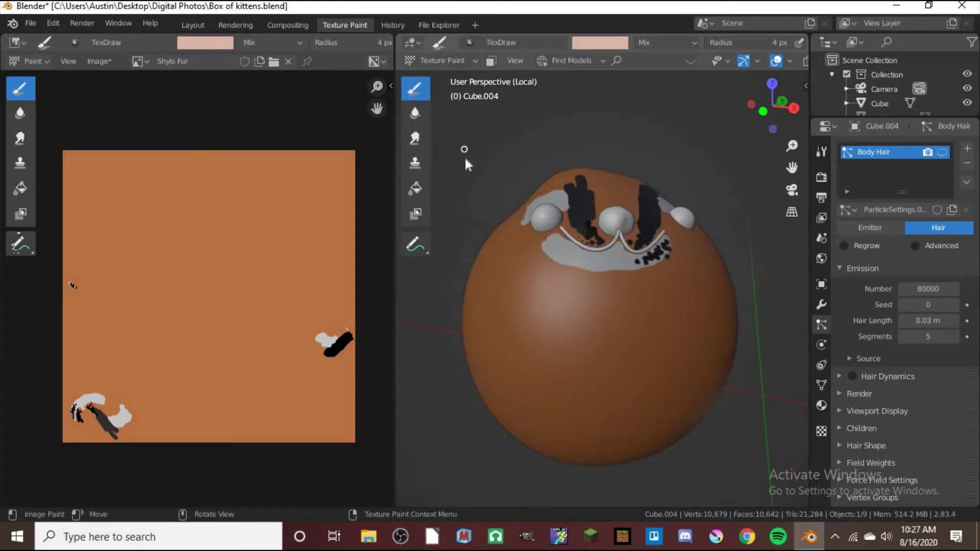
key("f")
left_click(566, 280)
key("s")
left_click(600, 42)
left_click(625, 122)
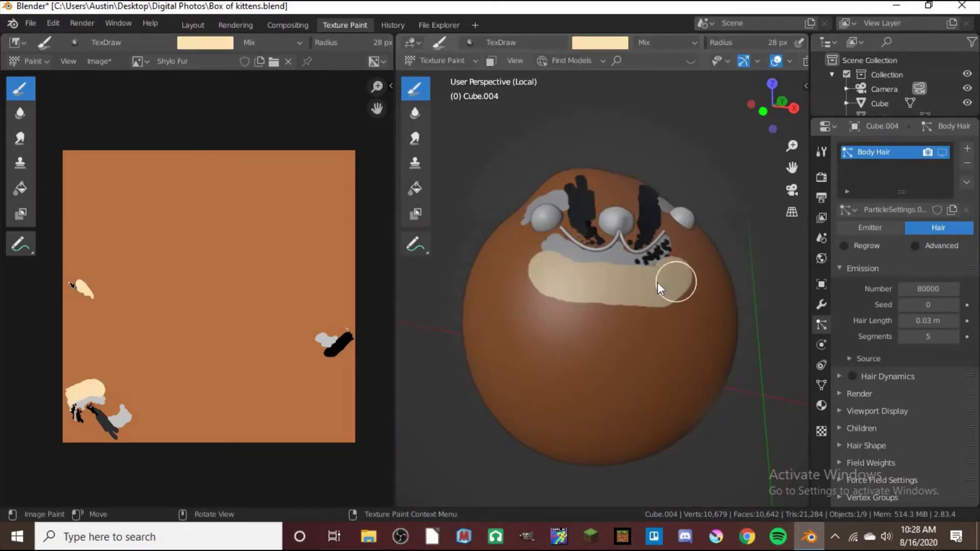
key("ctrl+z")
key("ctrl+z")
key("ctrl+z")
key("ctrl+z")
key("ctrl+z")
key("ctrl+z")
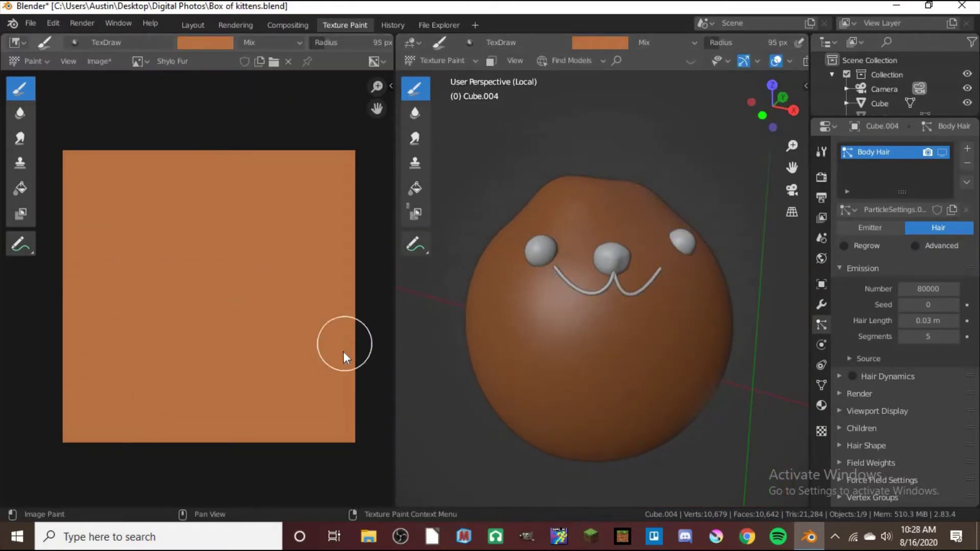
- Paint a pale pink muzzle patch around and below the mouth, redoing an oversized first attempt
left_click(599, 43)
left_click(628, 102)
left_click_drag(581, 281, 627, 298)
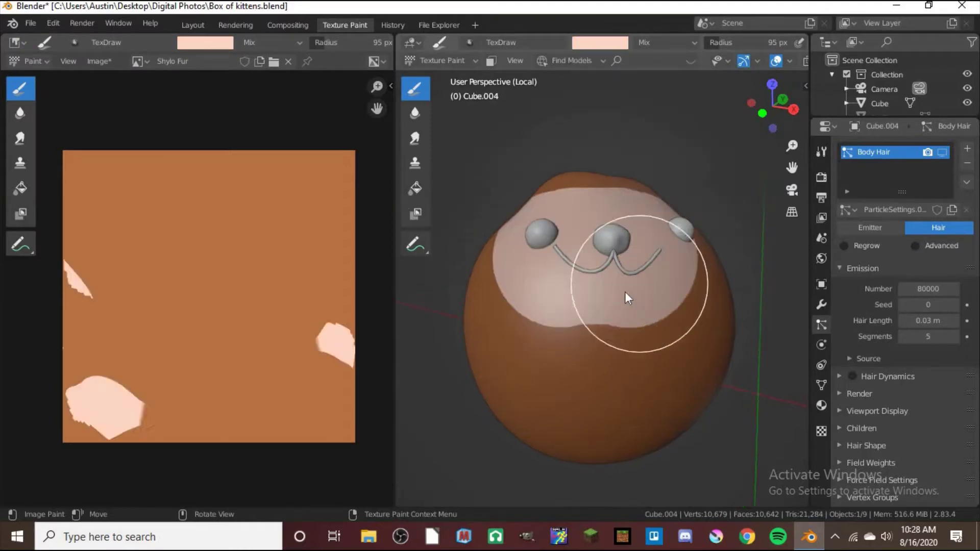
key("ctrl+z")
middle_click_drag(626, 281, 606, 326)
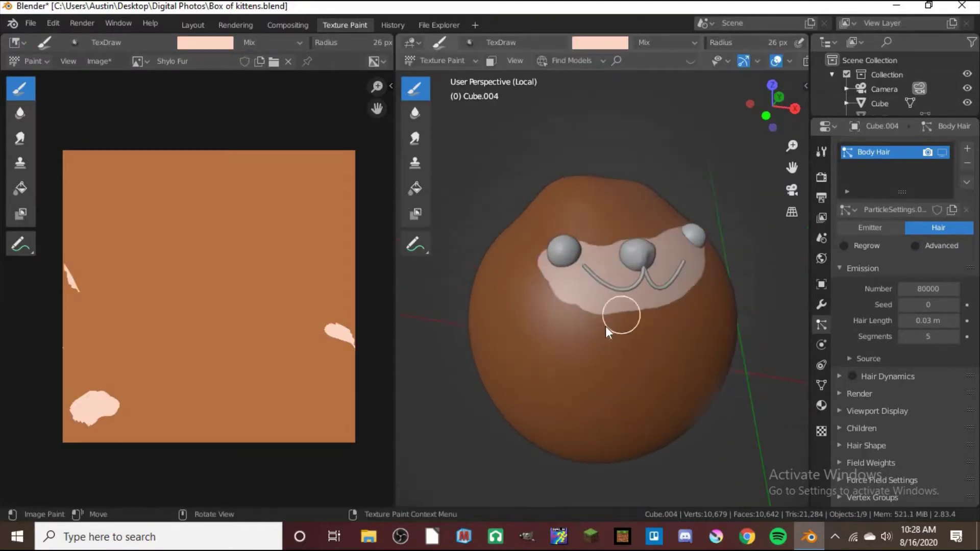
left_click_drag(605, 326, 586, 280)
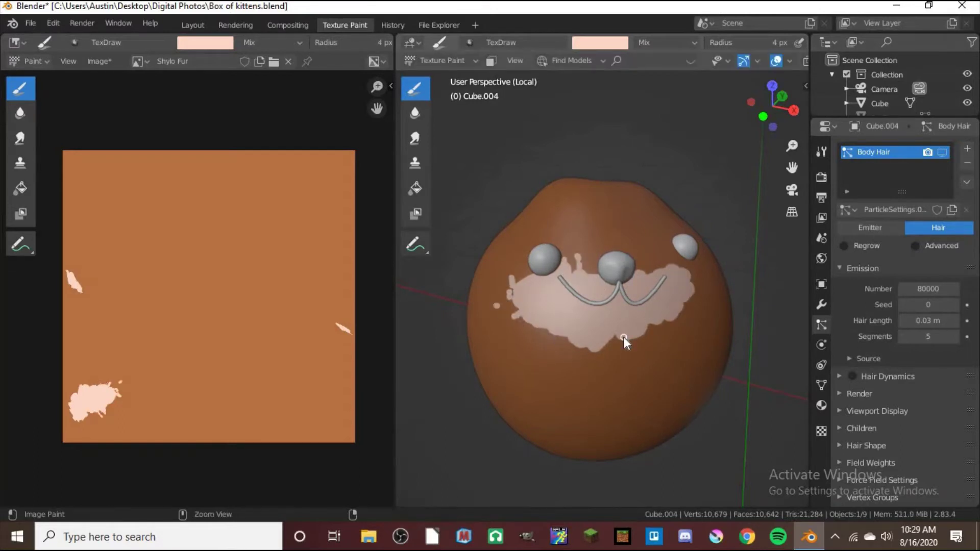
- Paint black forehead stripes with a 15 px brush, then undo them and the pink patch
left_click(600, 42)
left_click(694, 200)
mouse_move(563, 231)
left_mouse_down()
mouse_move(574, 265)
mouse_move(580, 256)
left_mouse_up()
key("f")
left_click(595, 253)
left_click_drag(649, 215, 641, 271)
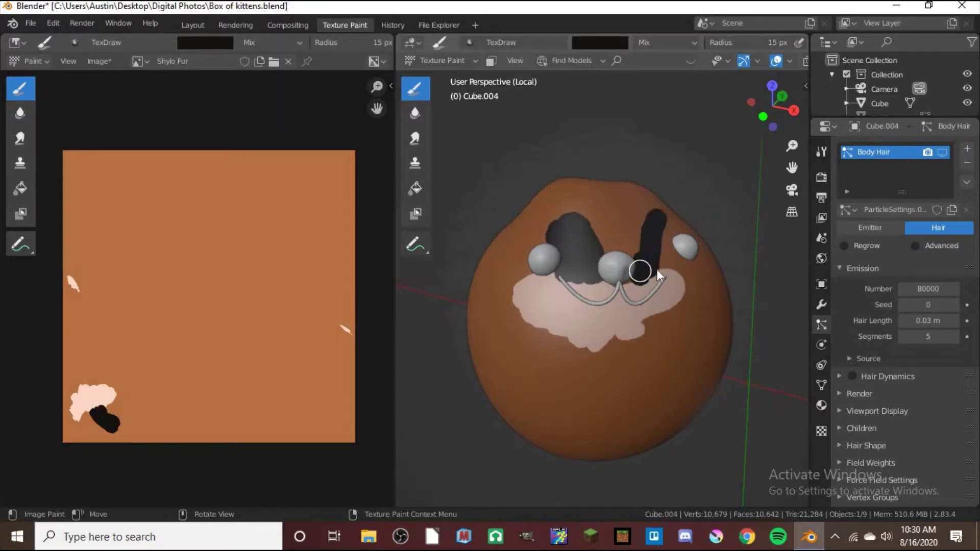
middle_click_drag(642, 271, 552, 240)
key("ctrl+z")
key("ctrl+z")
key("ctrl+z")
key("ctrl+z")
key("ctrl+z")
key("ctrl+z")
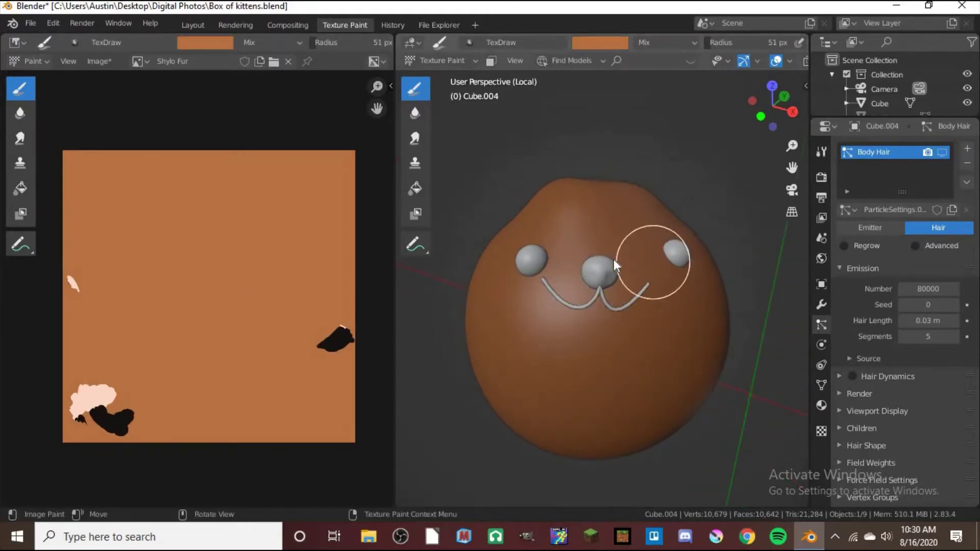
key("ctrl+z")
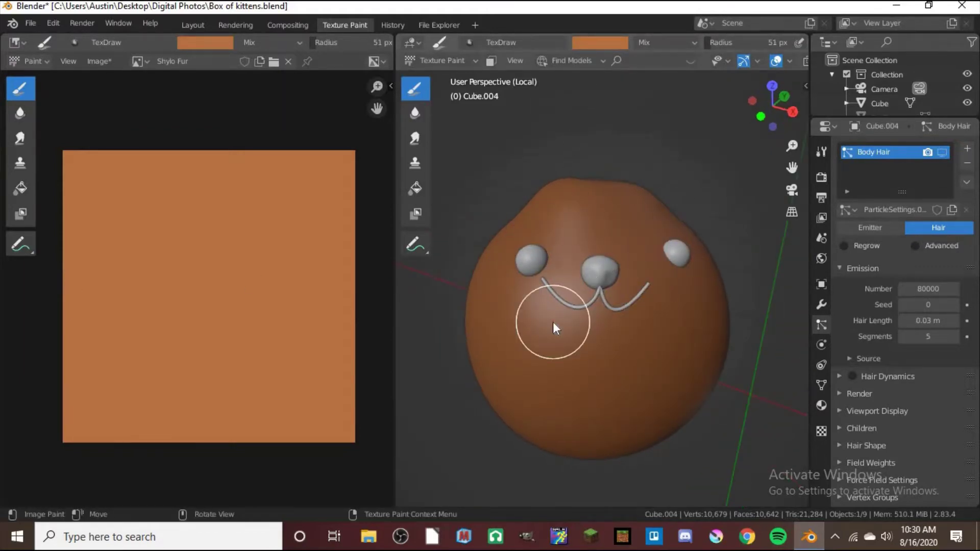
- Test a white stroke near the mouth and undo it
left_click(600, 42)
left_click(628, 115)
scroll(517, 228, "up", 4)
left_click_drag(459, 210, 532, 255)
key("ctrl+z")
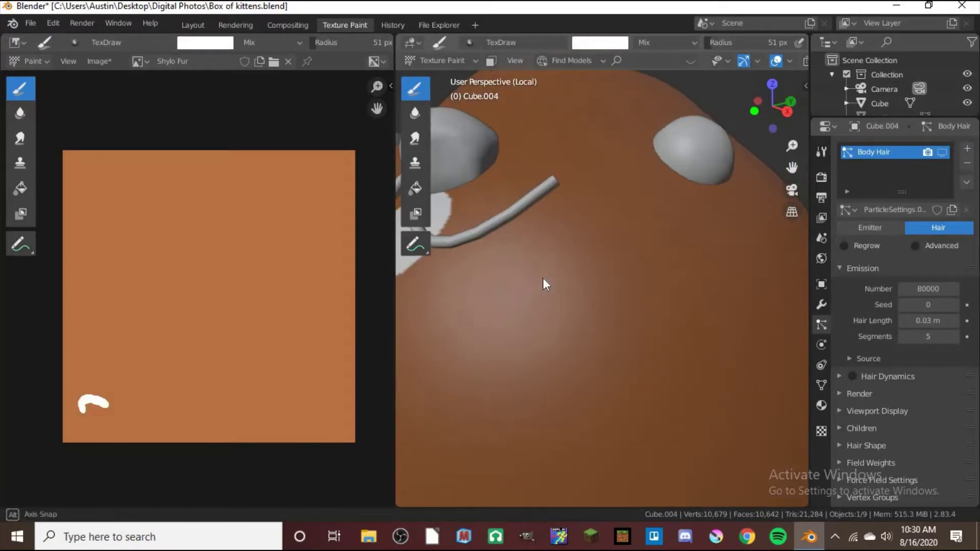
key("ctrl+z")
- In Object Mode, move the right eye sphere into place beside the nose and save
key("ctrl+Tab")
left_click(458, 281)
left_click(415, 143)
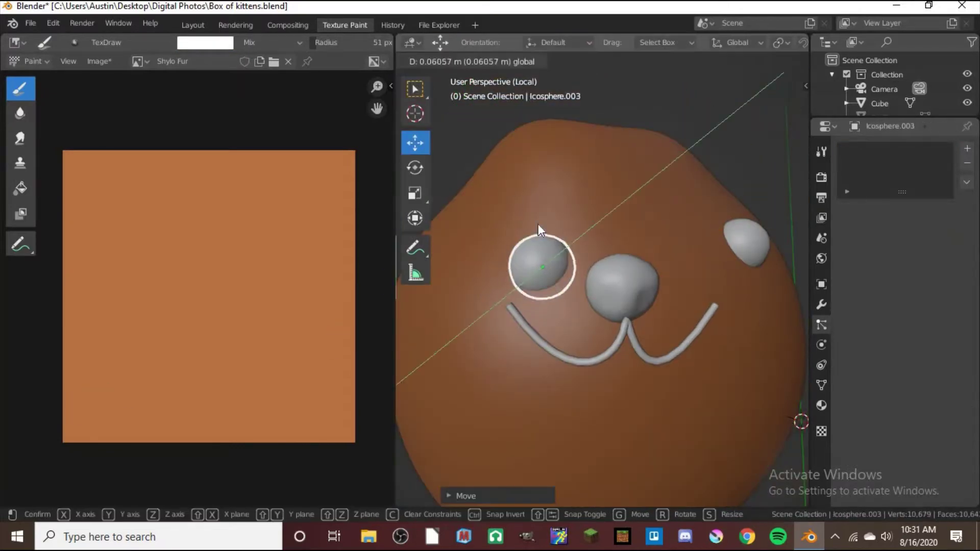
middle_click_drag(539, 228, 638, 230)
left_click(656, 265)
left_click_drag(683, 245, 621, 234)
middle_click_drag(621, 234, 746, 217)
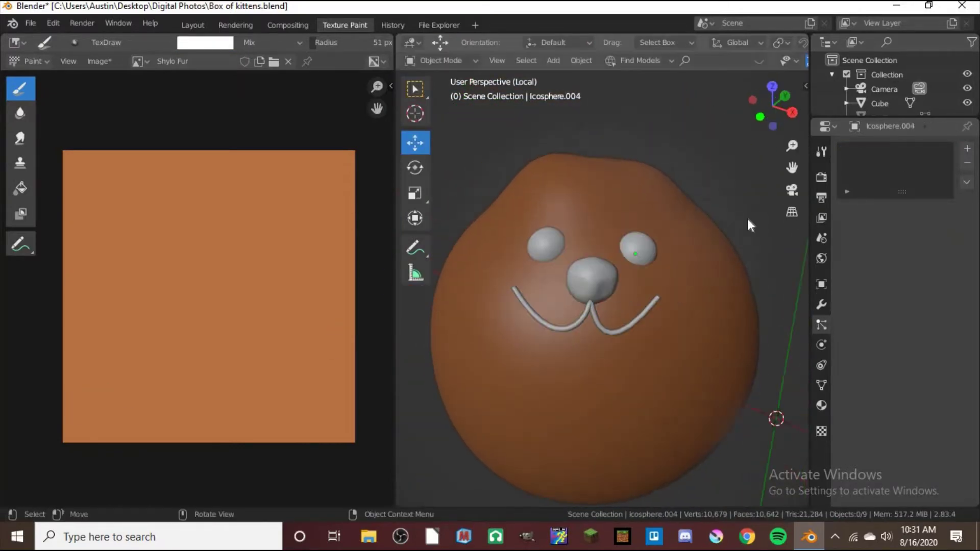
key("ctrl+s")
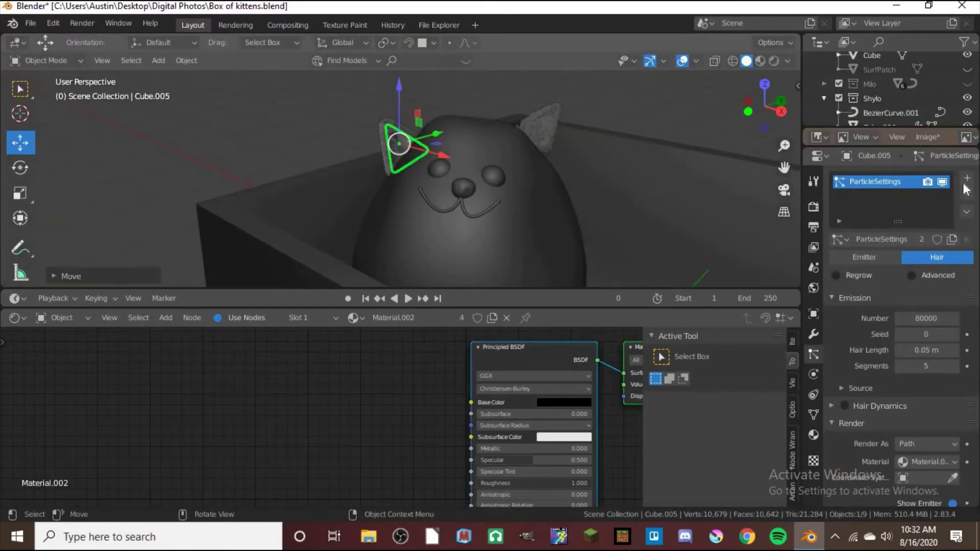
- Finish repositioning the ear, save Box of kittens.blend, and return to Texture Paint's brush colours
middle_click_drag(403, 95, 601, 96)
key("ctrl+s")
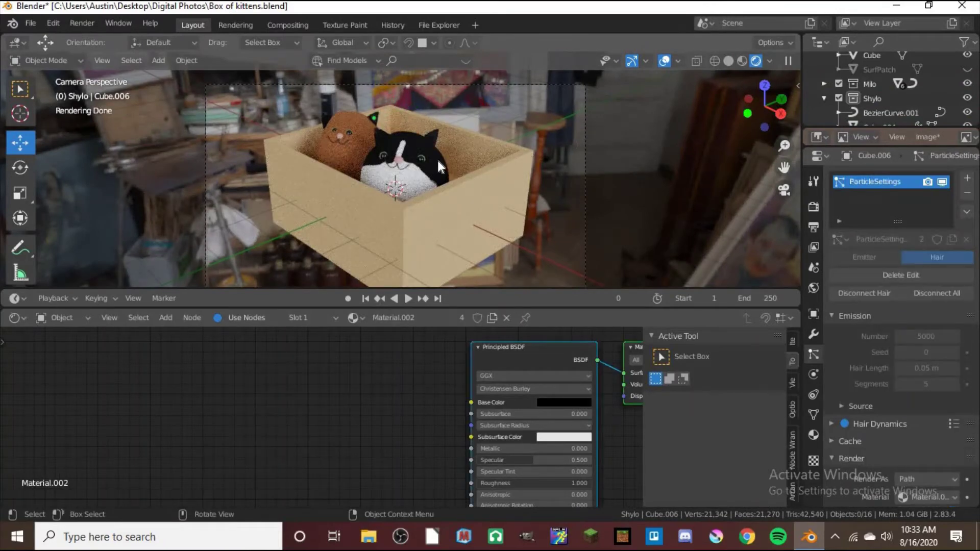
key("ctrl+s")
left_click(345, 25)
left_click(600, 43)
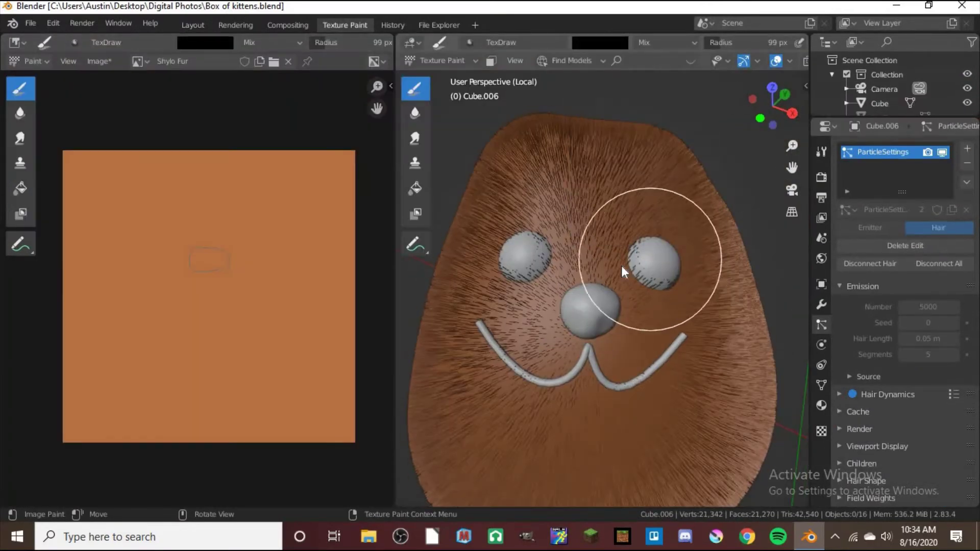
- Save the texture, re-enter Texture Paint, and paint a black stripe down the face
left_click(98, 61)
key("ctrl+Tab")
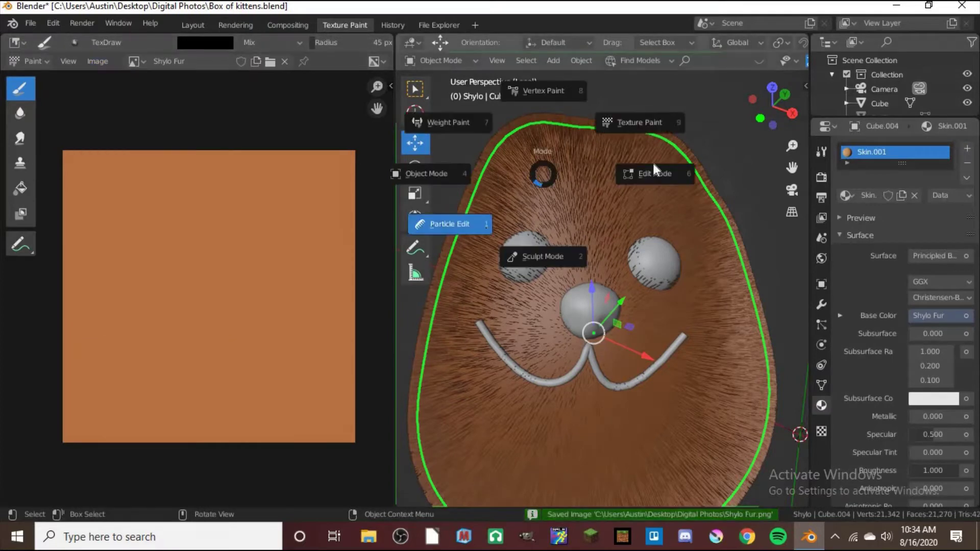
left_click(652, 161)
left_click_drag(587, 128, 547, 347)
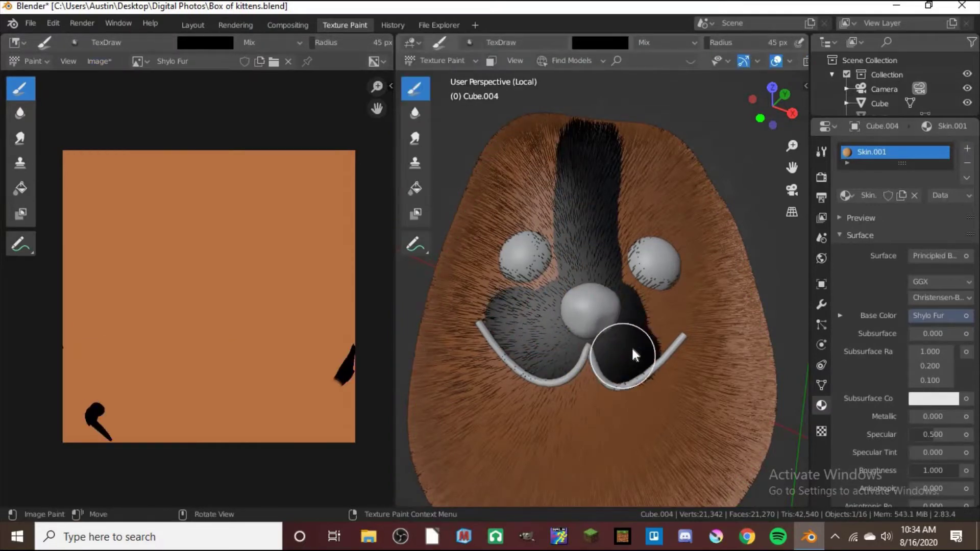
- Pick a light beige brush colour and orbit around the face
left_click(600, 43)
left_click_drag(698, 141, 693, 89)
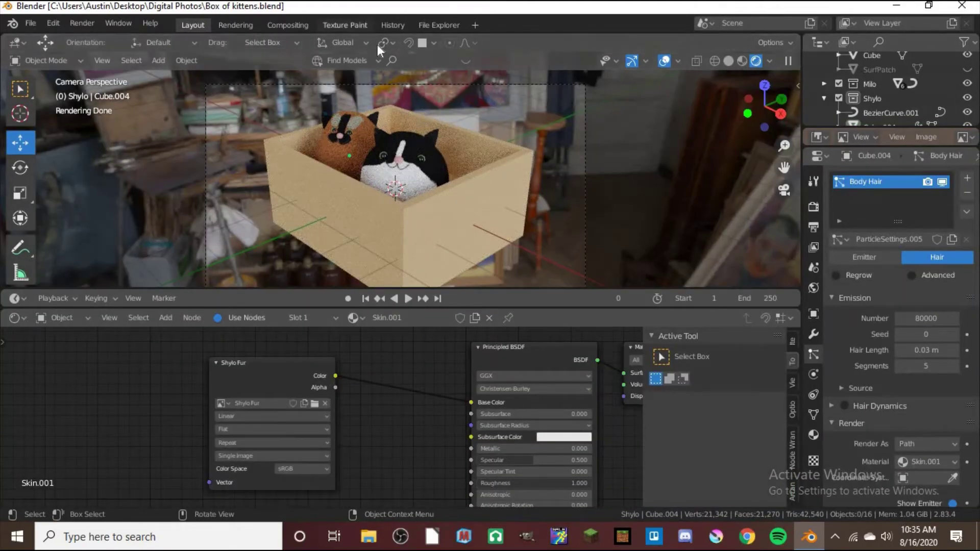
scroll(602, 226, "down", 2)
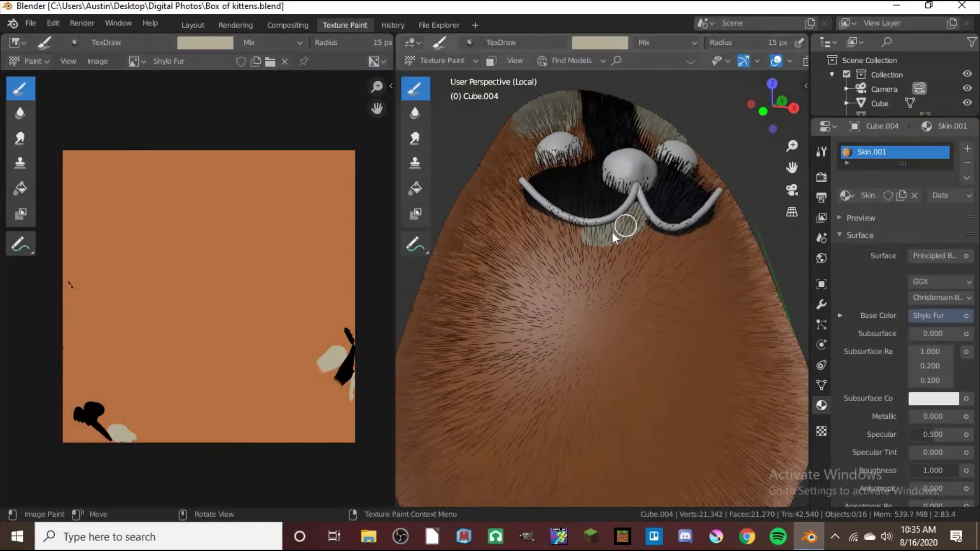
middle_click_drag(611, 232, 488, 280)
scroll(596, 292, "down", 2)
- Sample a brush colour and inspect the mouth closely, briefly checking the camera view
left_click(600, 43)
left_click_drag(682, 76, 681, 163)
scroll(607, 259, "up", 4)
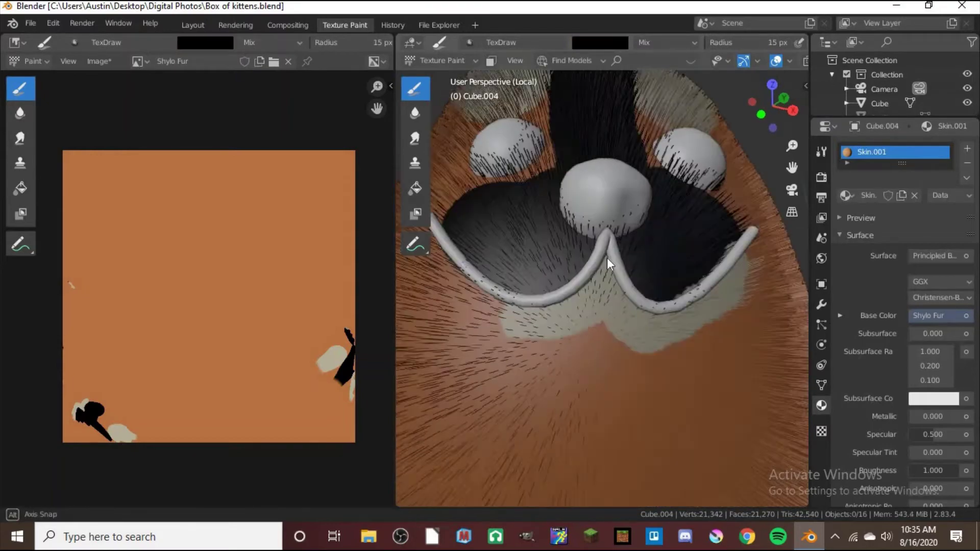
scroll(607, 258, "down", 3)
scroll(625, 312, "up", 2)
key("s")
middle_click_drag(624, 313, 677, 298)
key("KP_0")
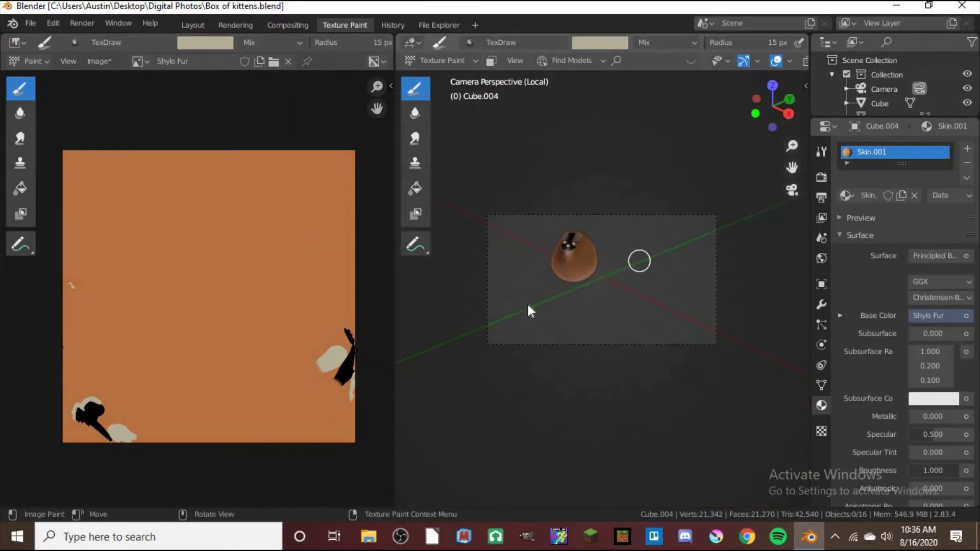
key("KP_0")
- Enlarge the brush to 50 px and paint beige fur patches across the head
key("f")
left_click(508, 217)
left_click_drag(514, 228, 526, 252)
middle_click_drag(526, 251, 564, 124)
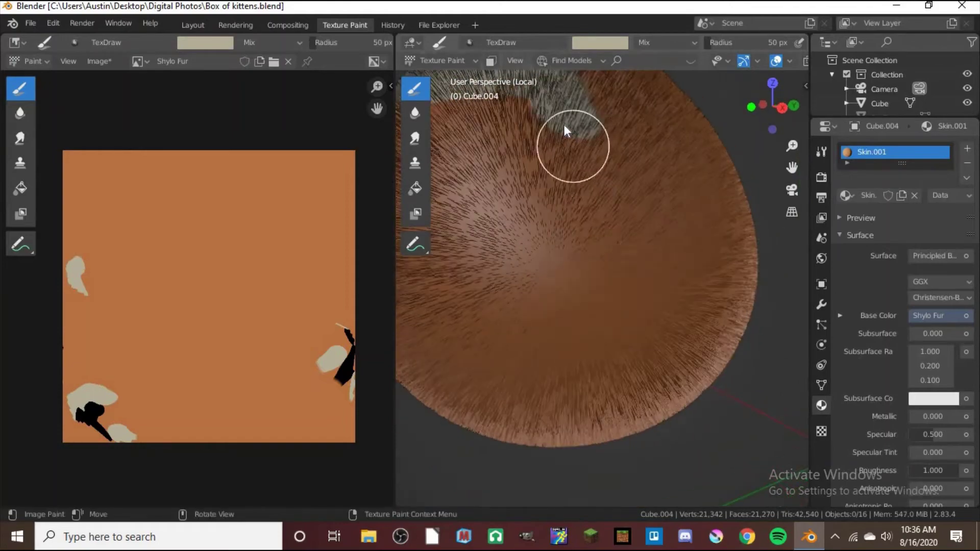
mouse_move(563, 130)
left_mouse_down()
mouse_move(601, 201)
mouse_move(558, 133)
left_mouse_up()
mouse_move(558, 133)
middle_mouse_down()
mouse_move(651, 267)
mouse_move(587, 283)
mouse_move(664, 276)
middle_mouse_up()
left_click_drag(663, 275, 684, 277)
scroll(684, 277, "down", 4)
mouse_move(613, 316)
left_mouse_down()
mouse_move(594, 299)
mouse_move(633, 263)
mouse_move(561, 214)
left_mouse_up()
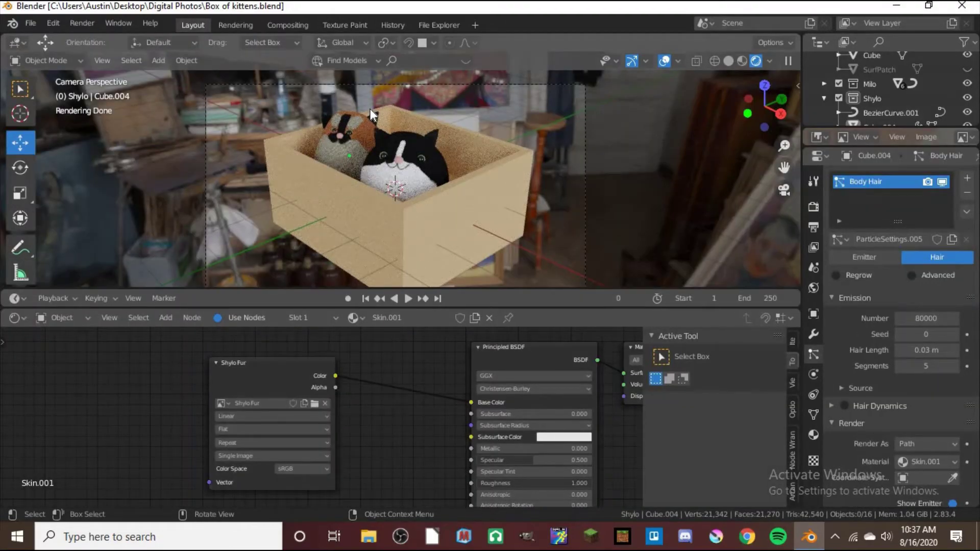
- Switch to solid shading and render the final image with F12, viewing the Render Result
key("z")
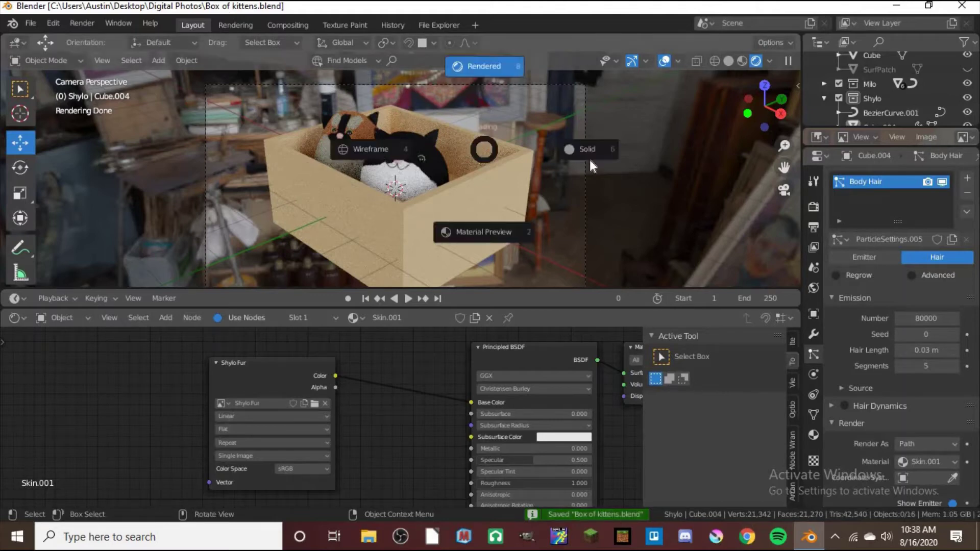
left_click(590, 161)
left_click(249, 25)
left_click(316, 42)
left_click(337, 90)
key("F12")
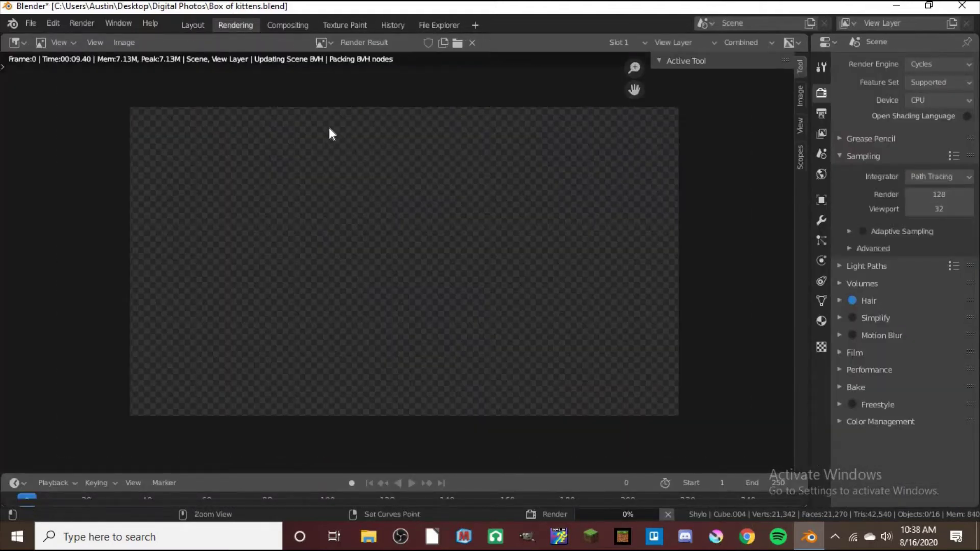
- Back in Layout, select and zoom in on the kitten's eye, then save the blend file
left_click(192, 25)
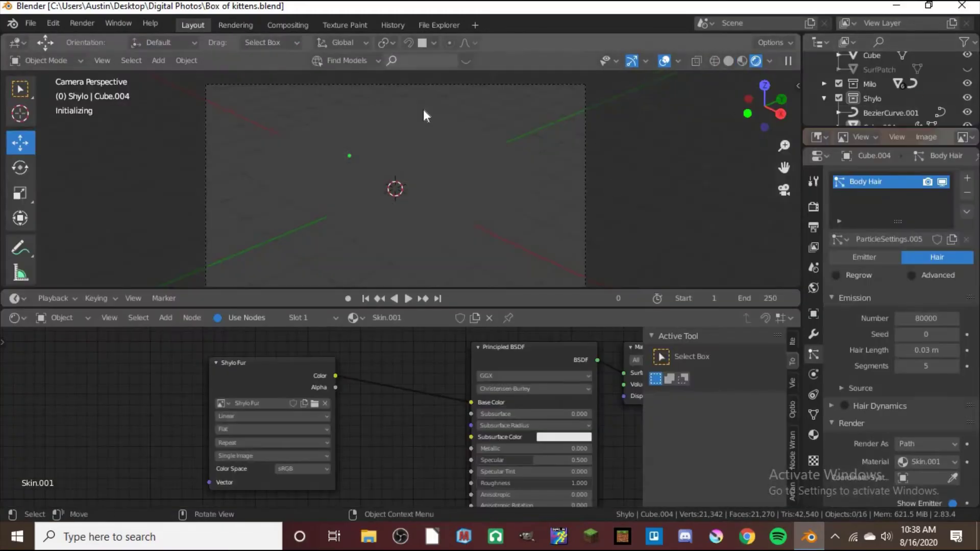
middle_click_drag(382, 129, 376, 207)
scroll(376, 207, "down", 5)
left_click(350, 197)
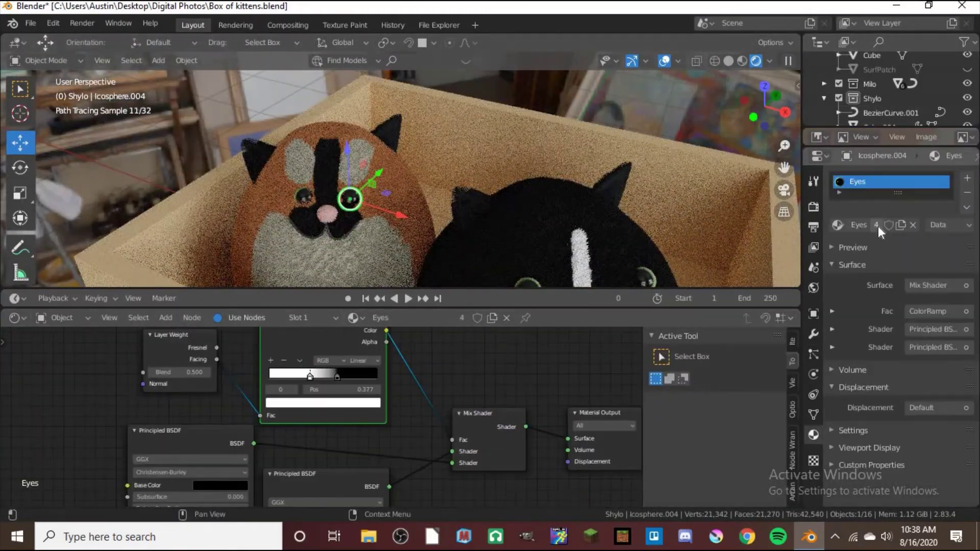
key("KP_Decimal")
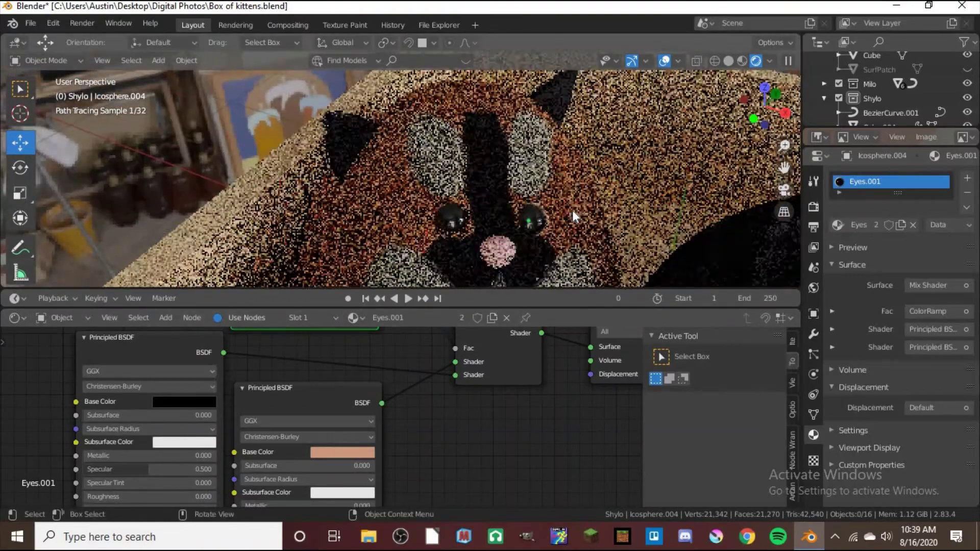
key("ctrl+s")
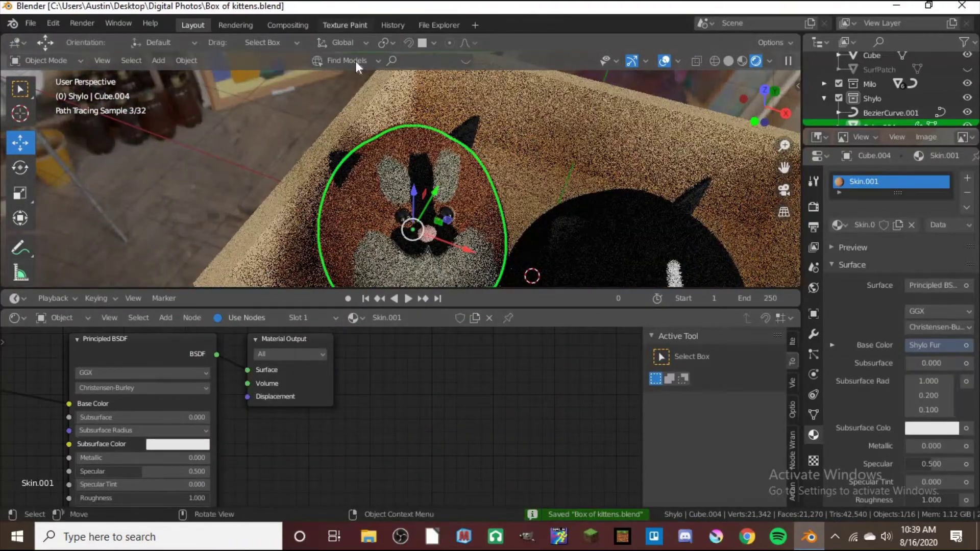
- Sample black as the Texture Paint colour, rotate around the face, and return to Layout
left_click(345, 25)
left_click(560, 299)
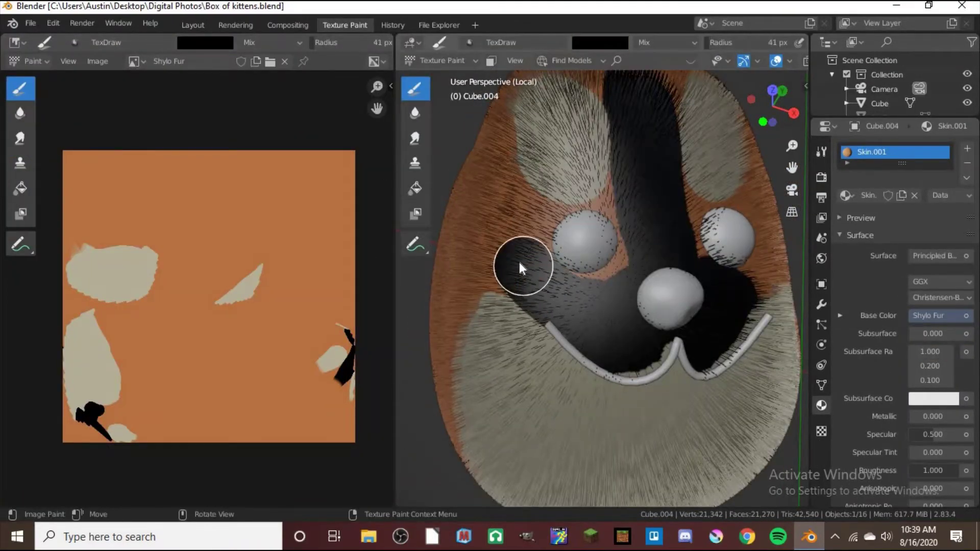
middle_click_drag(519, 262, 588, 292)
scroll(486, 201, "down", 4)
left_click(193, 25)
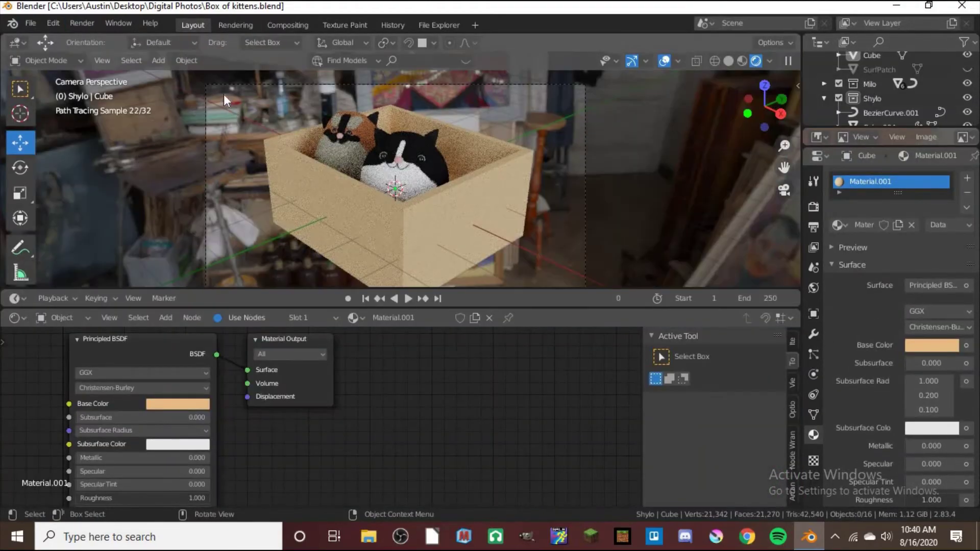
- Give the SurfPatch backdrop a new material named Backdrop
left_click(879, 69)
left_click(898, 224)
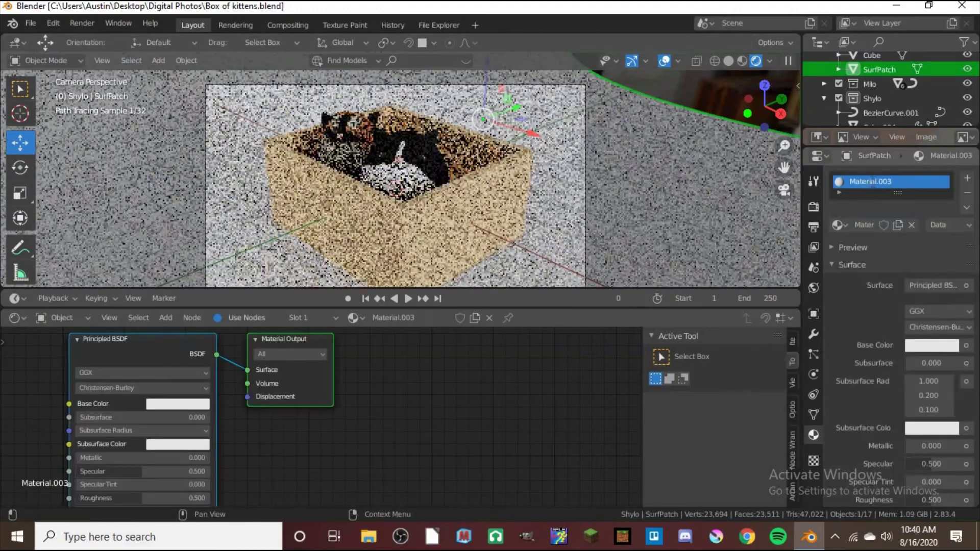
double_click(870, 182)
type("Backdrop")
key("Return")
- Set the Backdrop base colour to pale beige and save the file
left_click(177, 404)
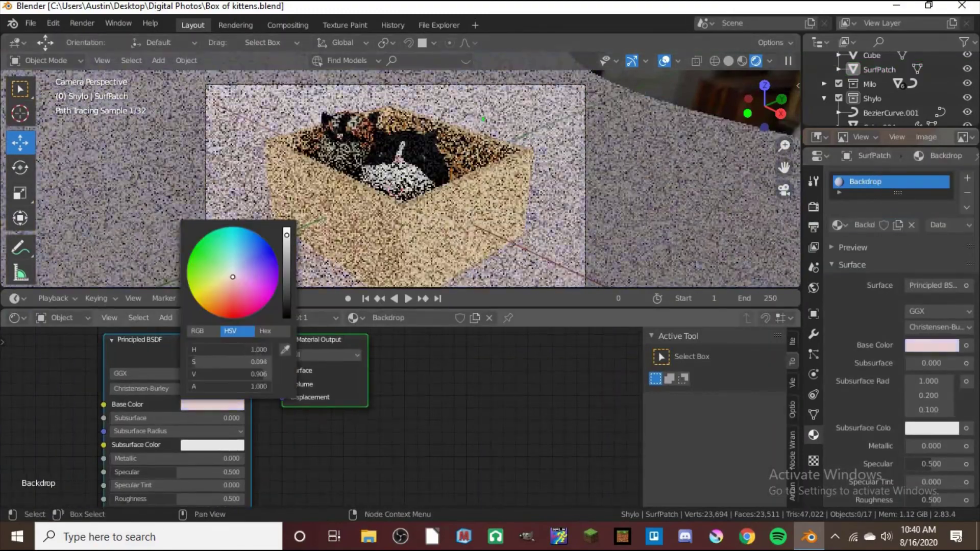
left_click(237, 265)
left_click(689, 102)
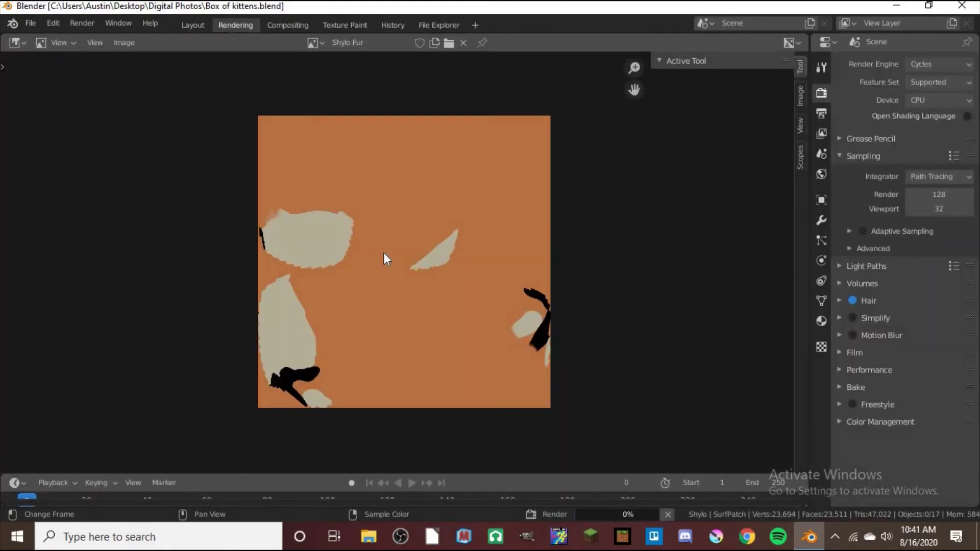
key("ctrl+s")
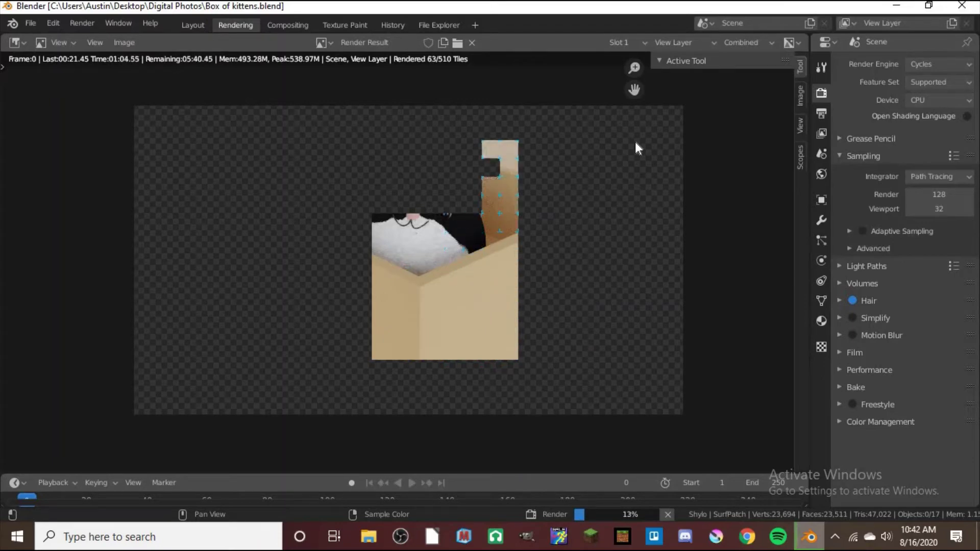
scroll(360, 329, "up", 5)
scroll(360, 329, "down", 2)
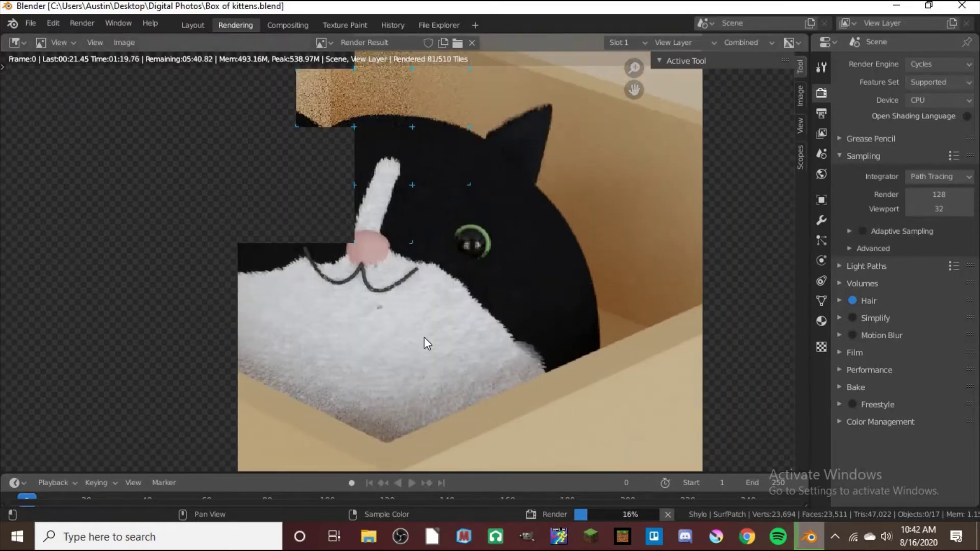
scroll(458, 153, "down", 4)
scroll(452, 306, "up", 1)
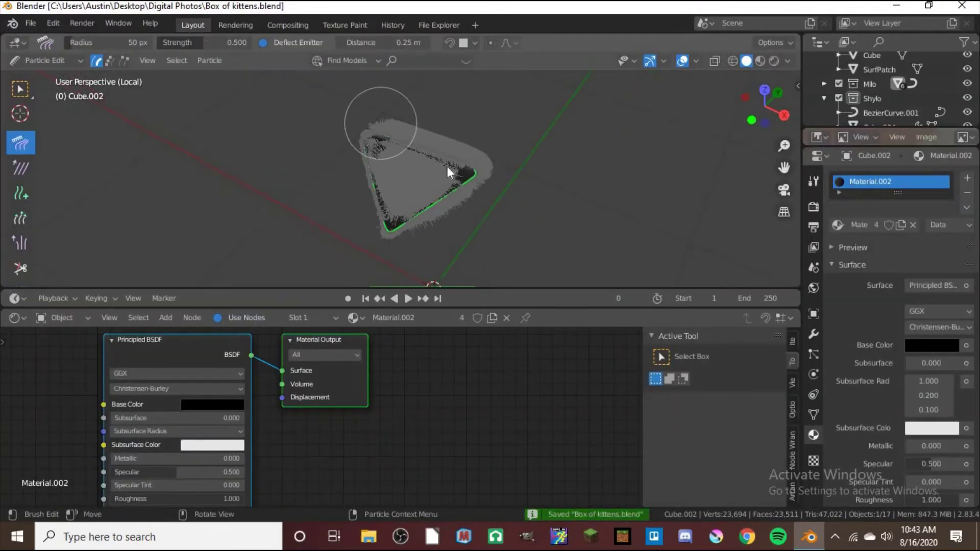
- Return to Object Mode, leave local view, and save Box of kittens.blend
key("ctrl+Tab")
left_click(375, 152)
key("KP_Divide")
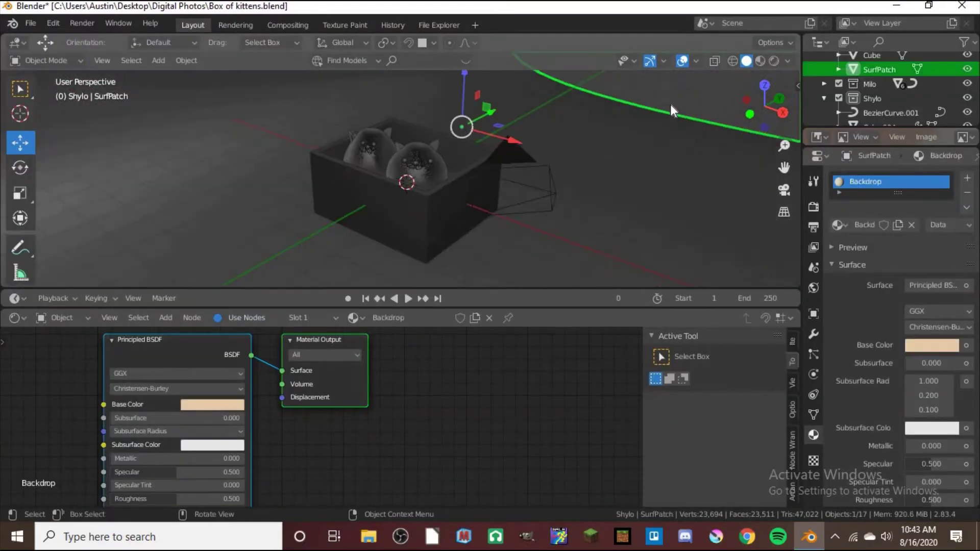
key("ctrl+s")
key("F12")
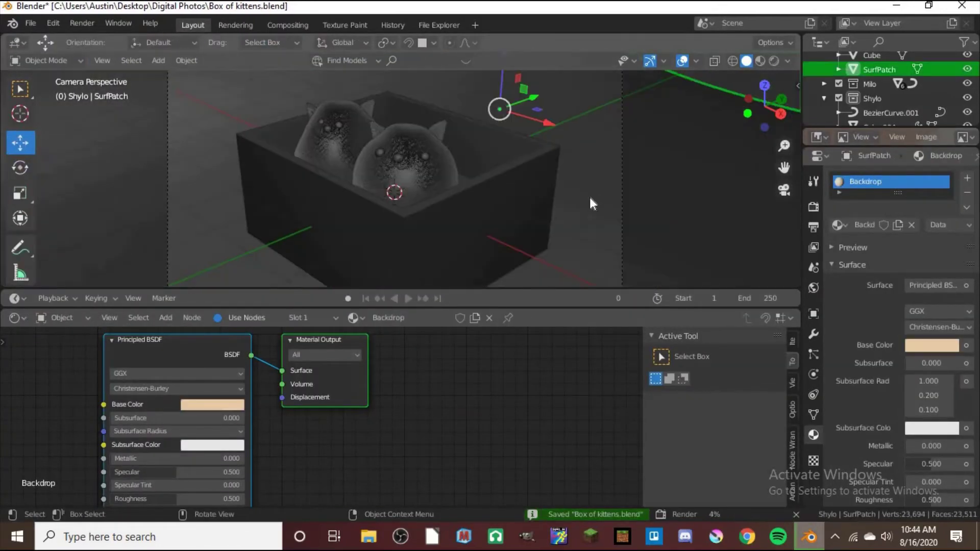
- Preview the scene through the camera in rendered shading and start a fresh render
key("z")
key("z")
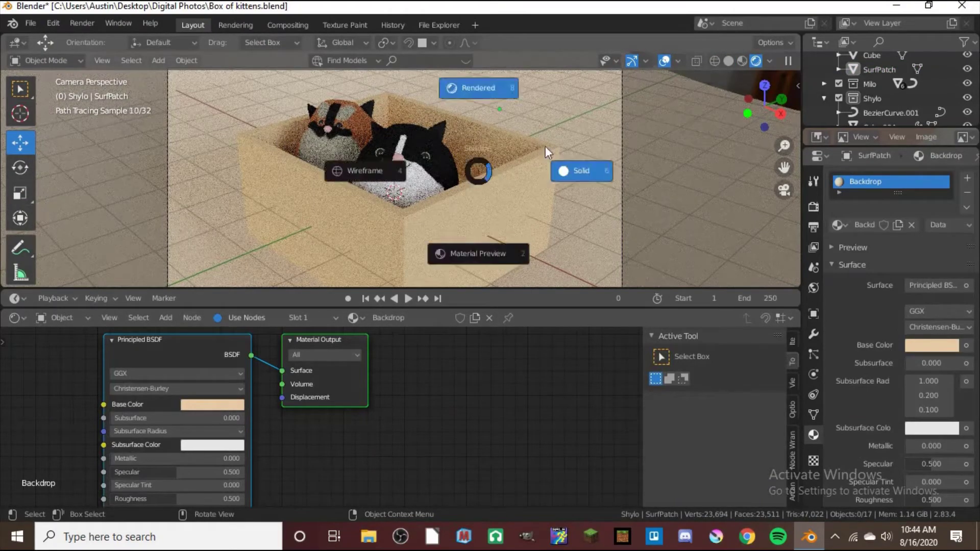
key("ctrl+Page_Down")
key("F12")
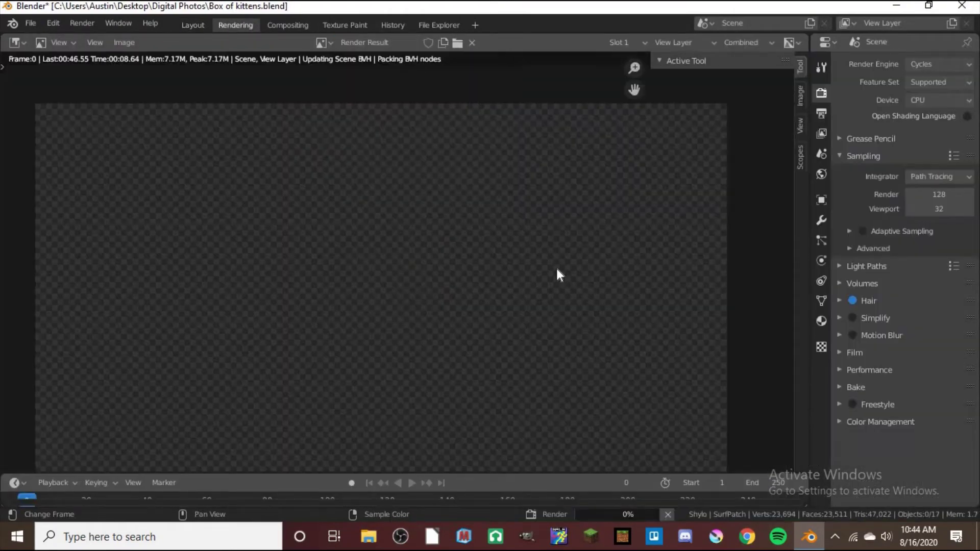
- Zoom in and out on the Render Result while the Cycles kitten render finishes
scroll(387, 292, "up", 3)
scroll(290, 227, "down", 4)
scroll(194, 200, "up", 3)
scroll(192, 196, "up", 1)
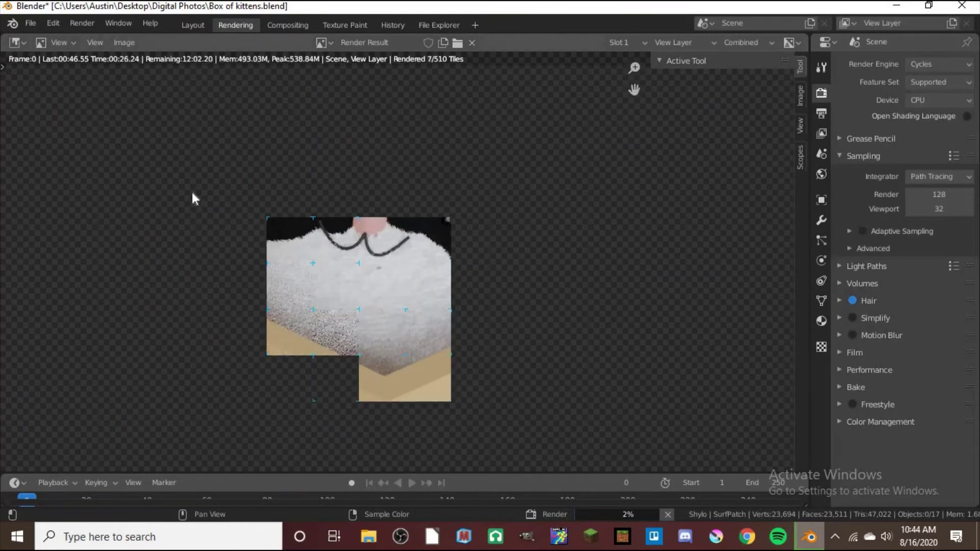
scroll(188, 219, "up", 3)
scroll(173, 169, "down", 5)
scroll(121, 191, "down", 2)
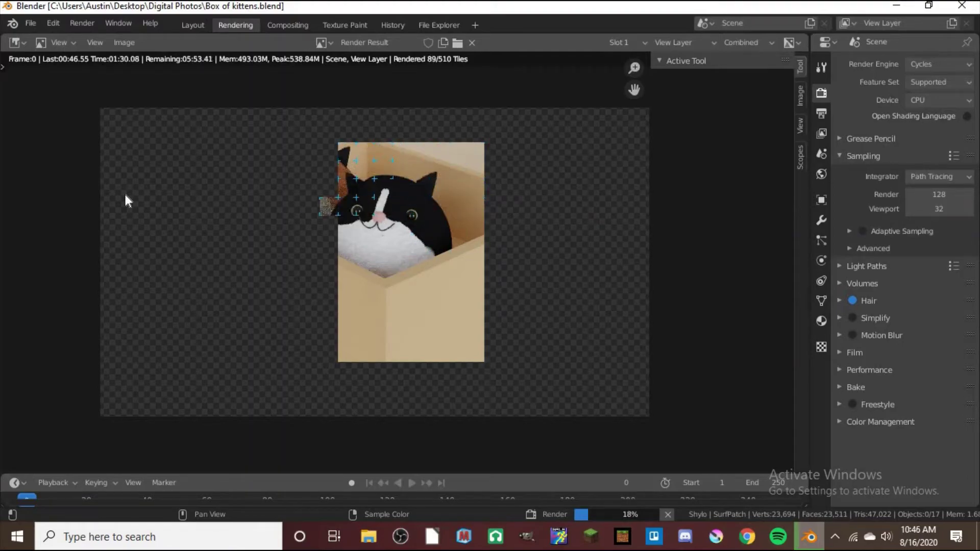
scroll(382, 201, "up", 9)
scroll(285, 187, "up", 5)
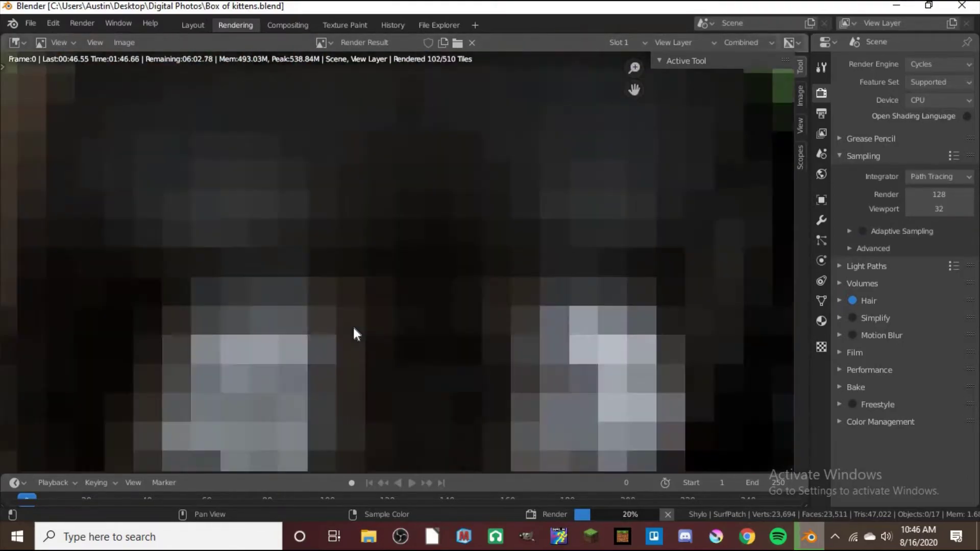
scroll(354, 325, "down", 15)
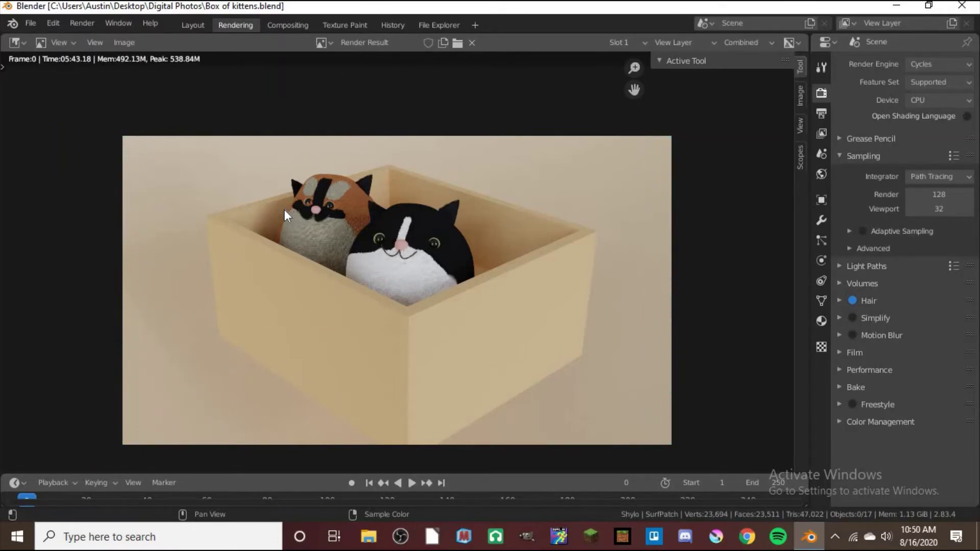
- Save the finished render as the image kitties.jpg and dismiss the Windows notifications
scroll(460, 341, "up", 2)
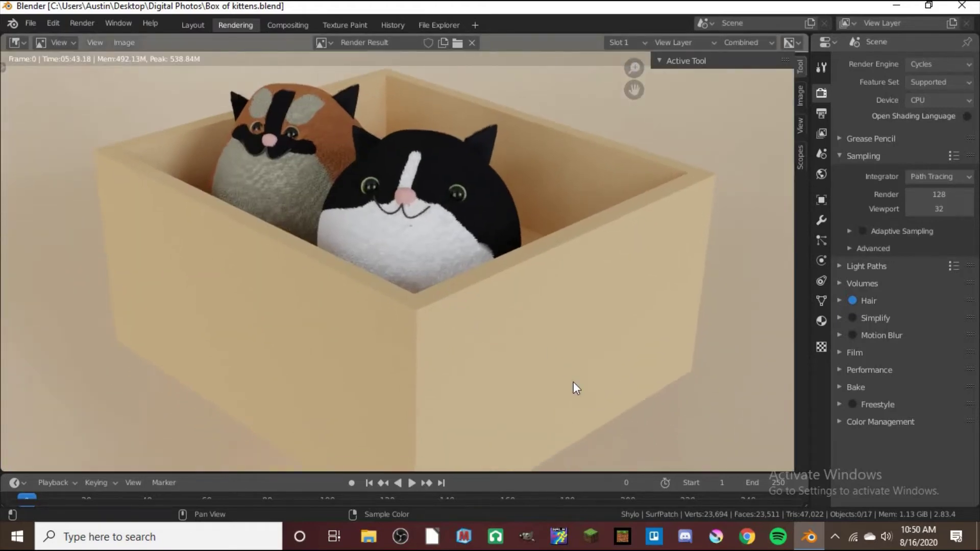
scroll(575, 387, "down", 1)
key("shift+alt+s")
left_click(350, 494)
key("Return")
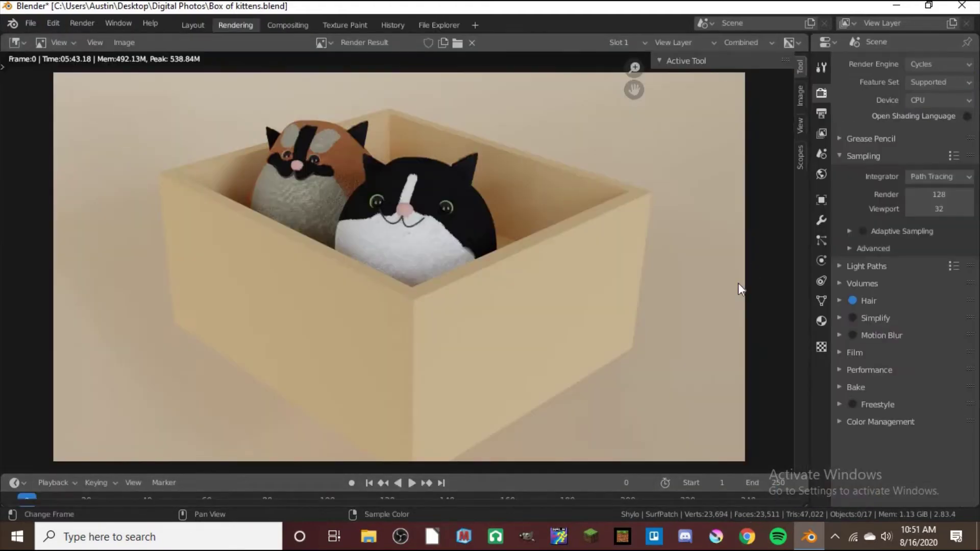
key("ctrl+s")
left_click(956, 537)
left_click(610, 262)
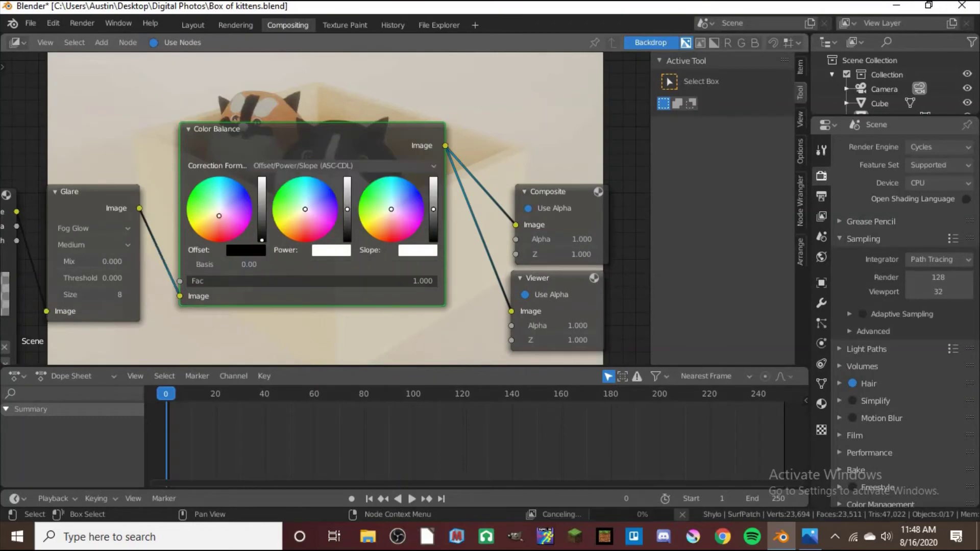
- Discard a trial Color Correction node and insert RGB Curves between Glare and the outputs
key("shift+a")
type("col")
key("Return")
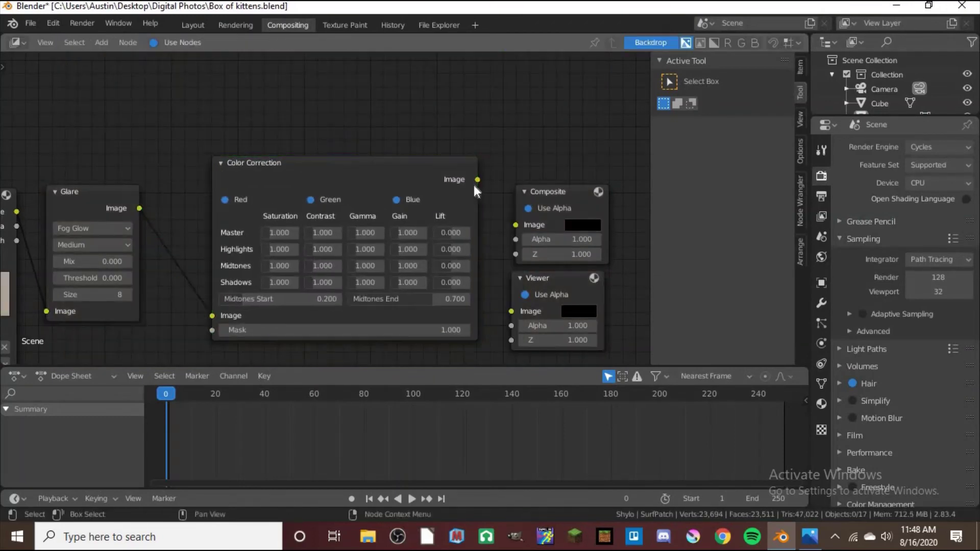
left_click(473, 264)
key("x")
key("shift+a")
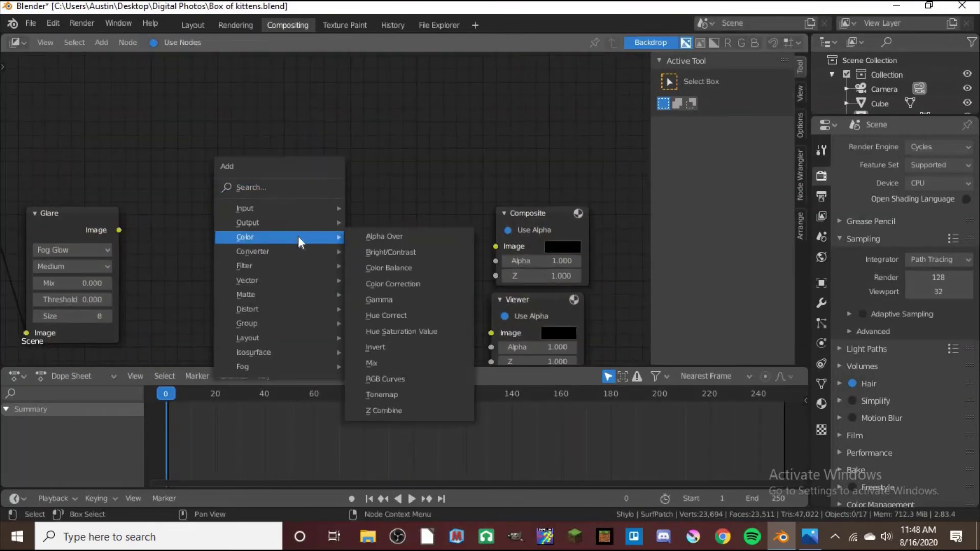
left_click(386, 379)
left_click(241, 241)
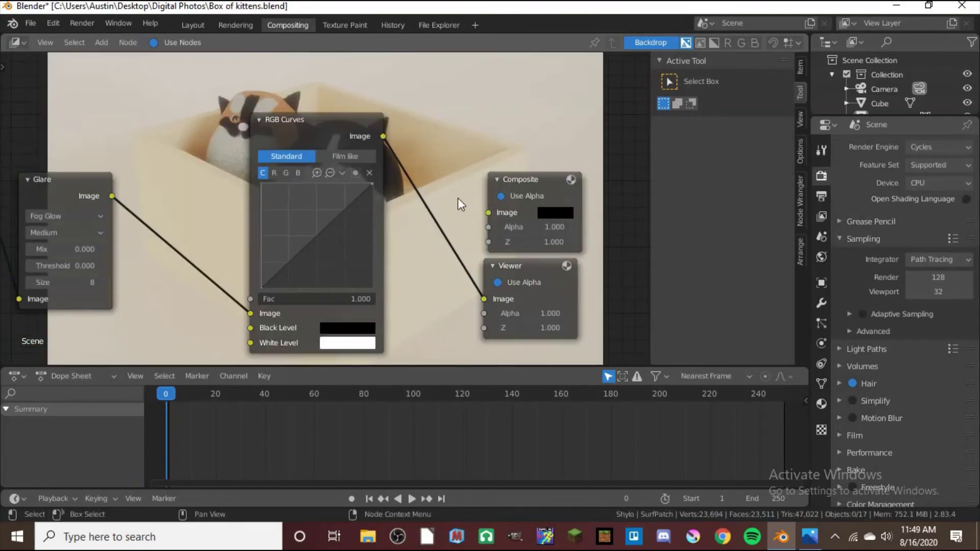
key("ctrl+s")
- Raise the red curve and pull the blue curve slightly down in RGB Curves
middle_click_drag(398, 179, 488, 192)
left_click(375, 190)
left_click_drag(411, 261, 410, 239)
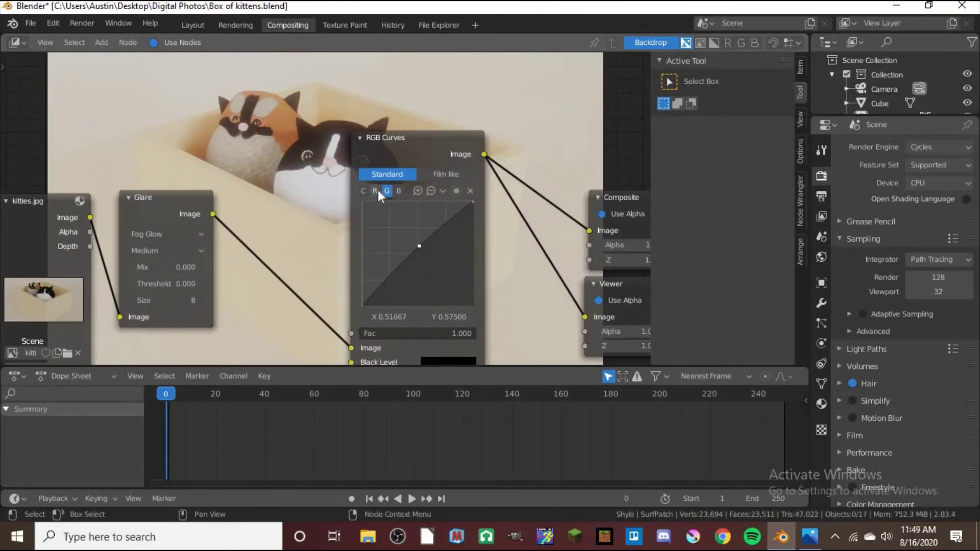
left_click(399, 190)
middle_click_drag(392, 212, 284, 213)
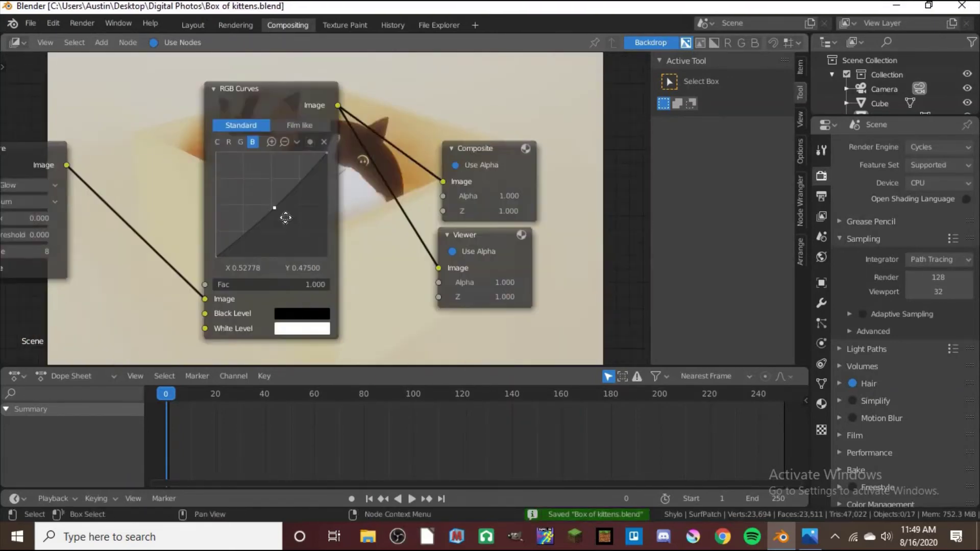
key("g")
left_click(413, 248)
- Try a Sun Beams node after RGB Curves, remove it, and adjust the green curve
key("shift+a")
left_click(506, 432)
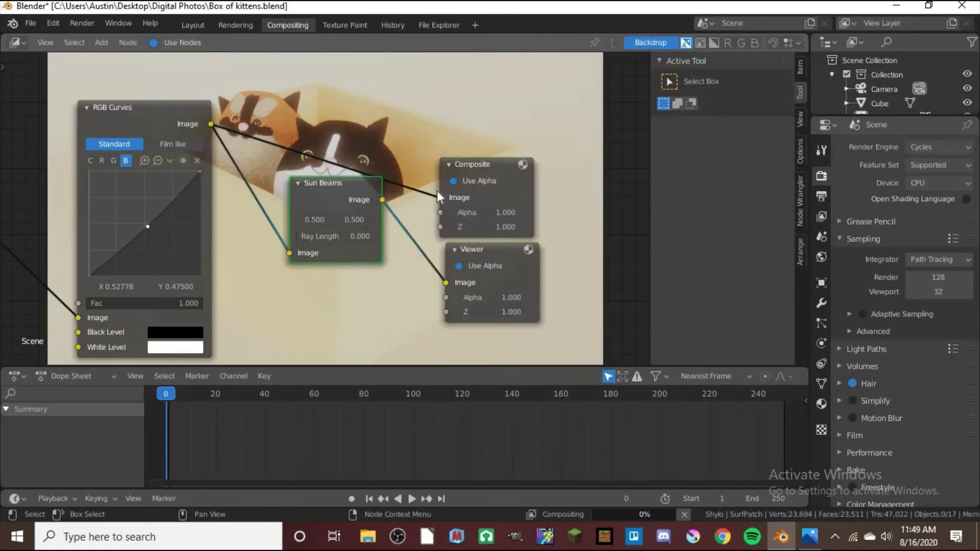
left_click(325, 185)
middle_click_drag(324, 188, 413, 210)
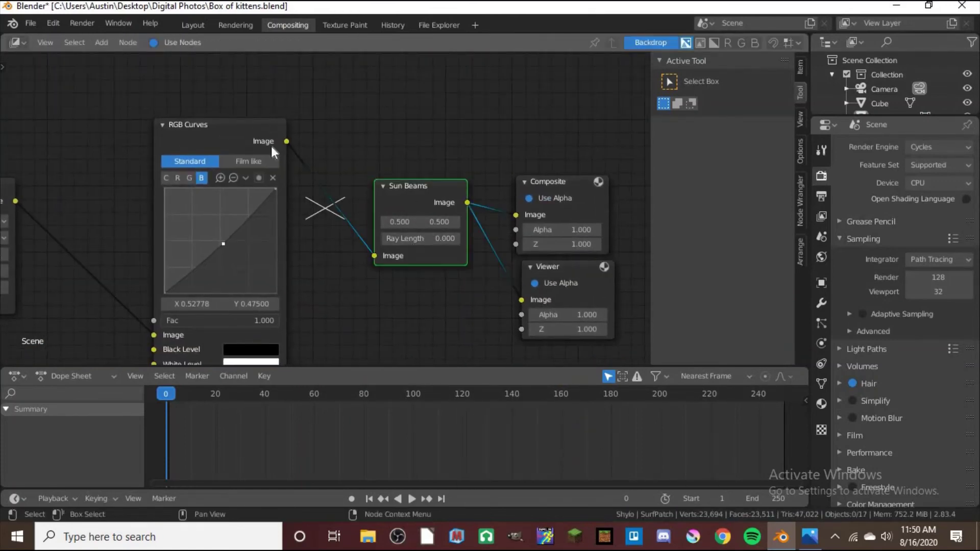
key("ctrl+x")
middle_click_drag(553, 230, 777, 229)
left_click(414, 176)
key("ctrl+s")
- Refine the green curve, save the blend file, and bring up the image save dialog
mouse_move(415, 209)
left_mouse_down()
mouse_move(445, 232)
mouse_move(440, 225)
mouse_move(422, 257)
mouse_move(484, 188)
mouse_move(448, 240)
mouse_move(440, 195)
left_mouse_up()
left_click(402, 177)
key("ctrl+s")
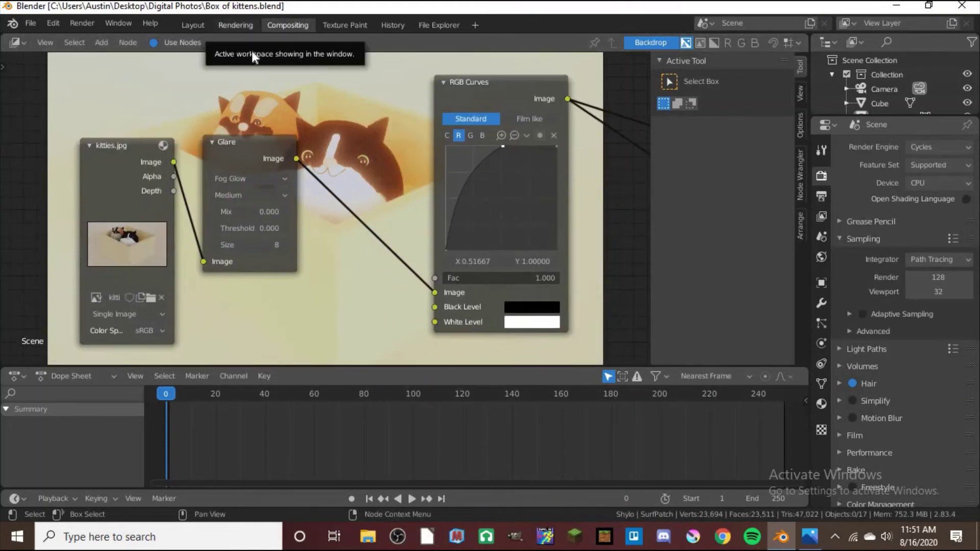
left_click(235, 25)
left_click(939, 63)
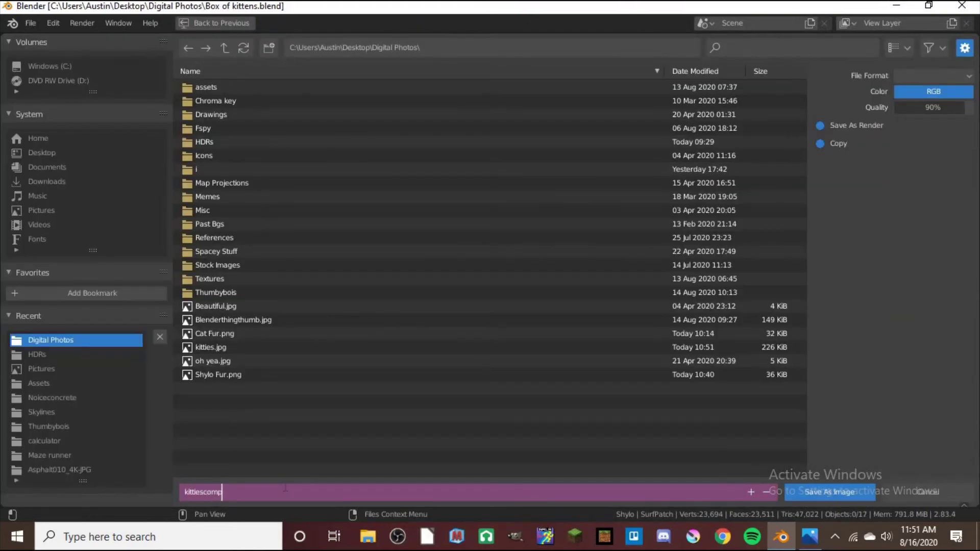